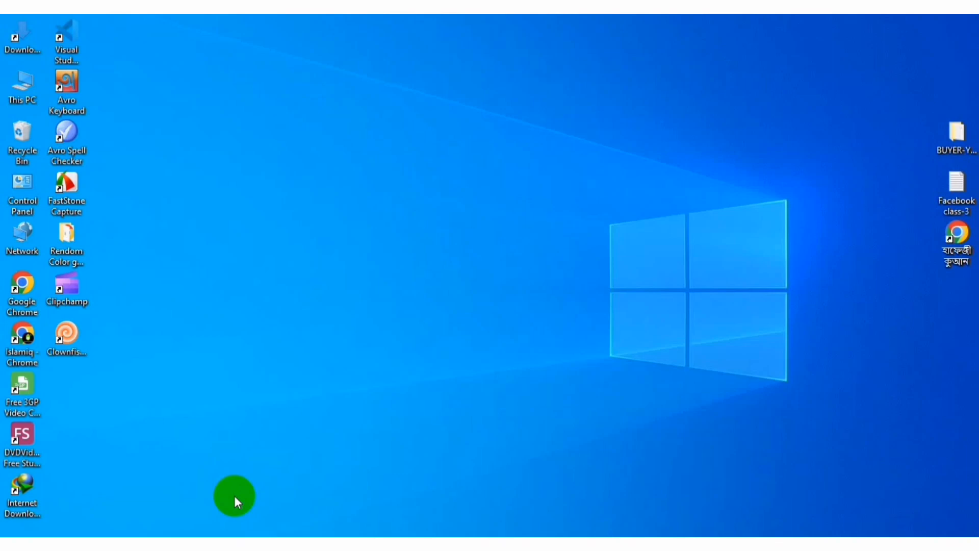
Review the Facebook class-3 outline in Notepad, highlight the Facebook Business manager topic, and put the notes away.
{"action": "left_click", "coordinate": [276, 543]}
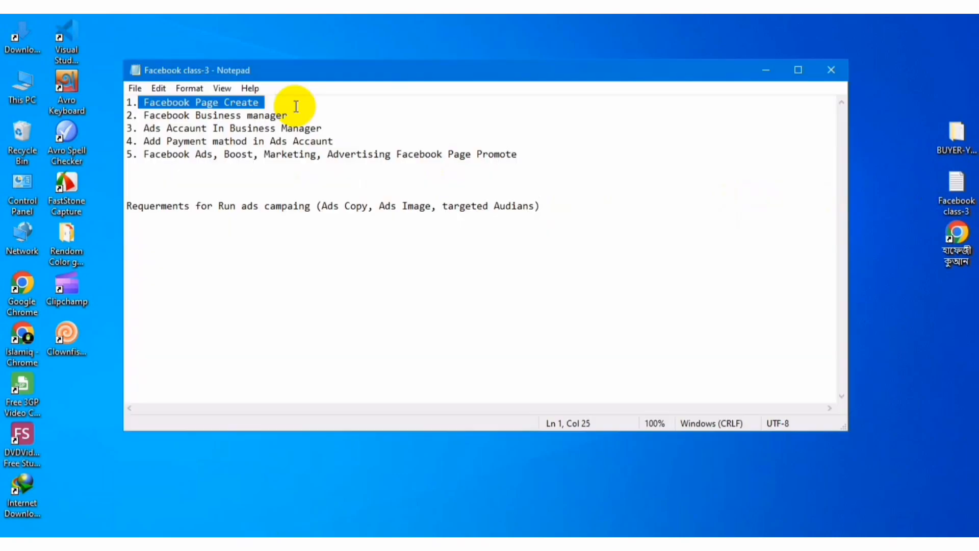
{"action": "left_click", "coordinate": [296, 106]}
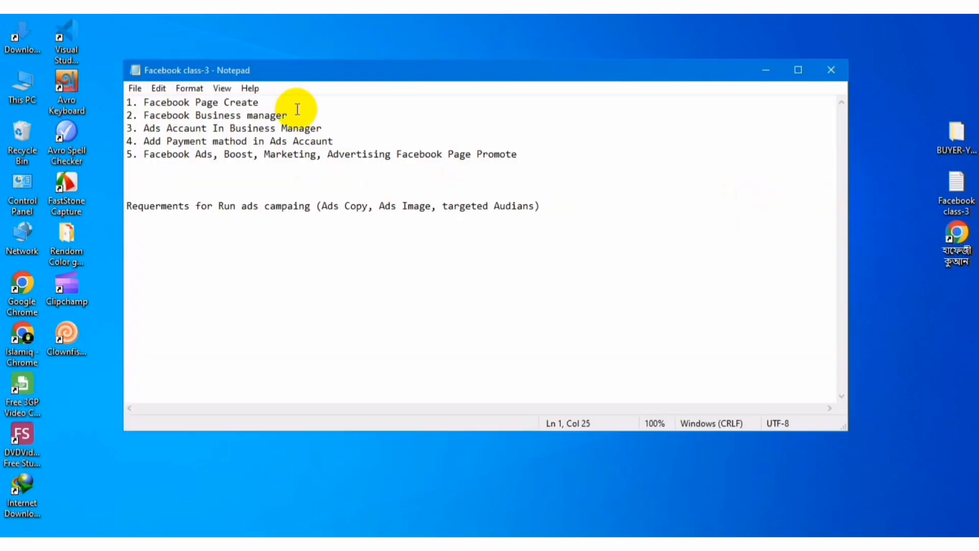
{"action": "left_click_drag", "start_coordinate": [293, 115], "coordinate": [145, 115]}
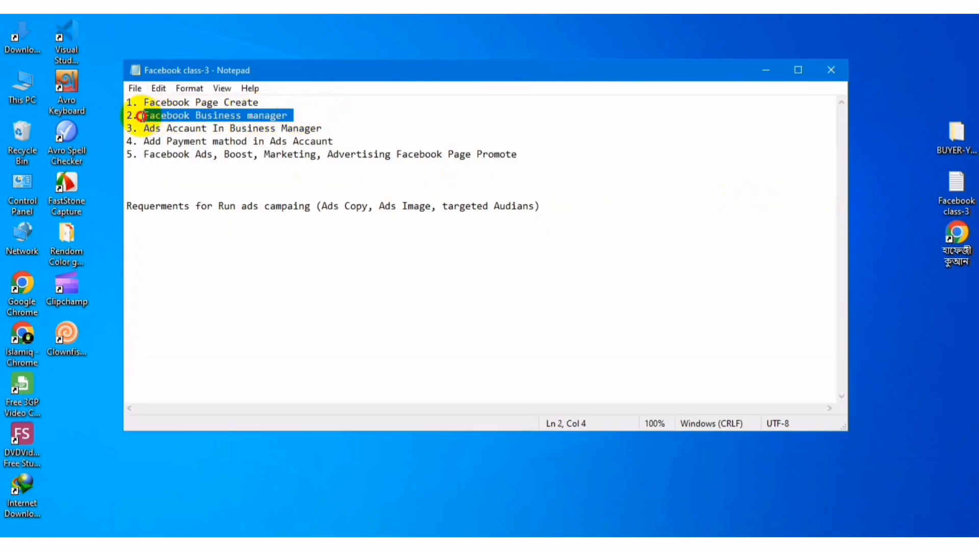
{"action": "left_click", "coordinate": [296, 115]}
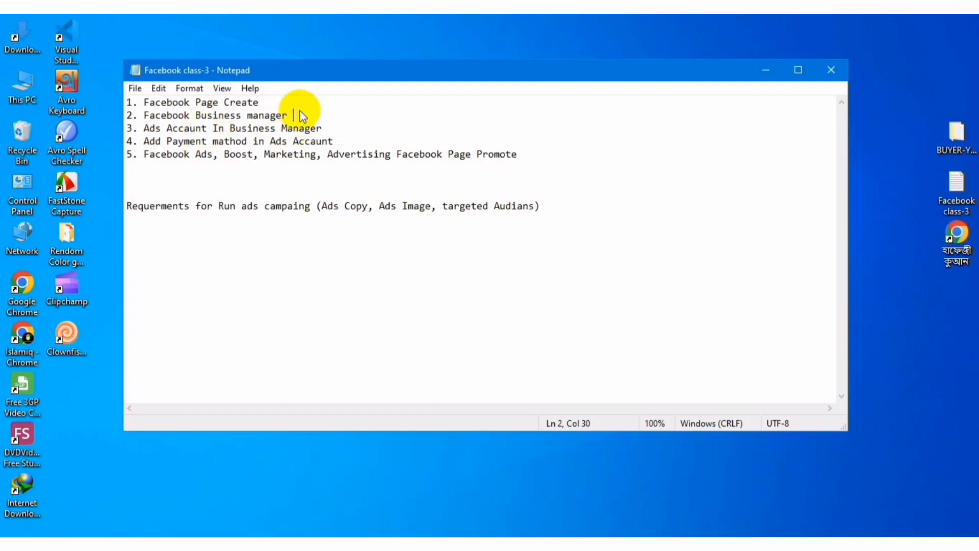
{"action": "left_click", "coordinate": [768, 71]}
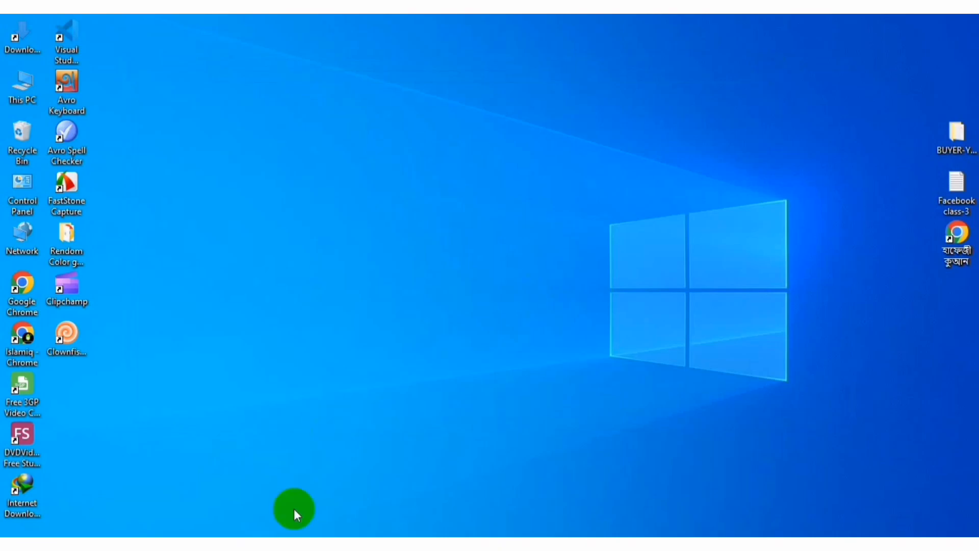
Switch to Chrome and close the open Business Settings and Meta Business Suite pages, leaving only a blank new tab.
{"action": "left_click", "coordinate": [189, 510]}
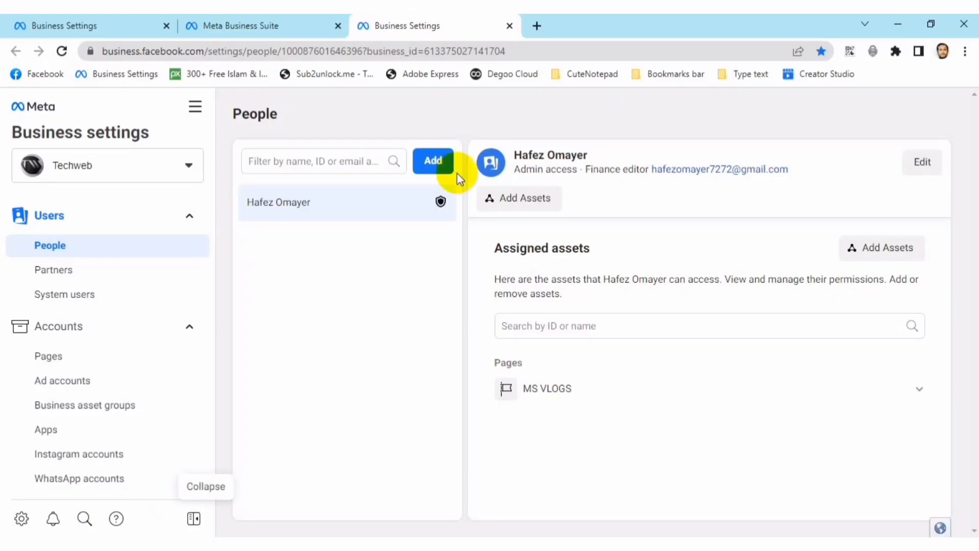
{"action": "left_click", "coordinate": [510, 26]}
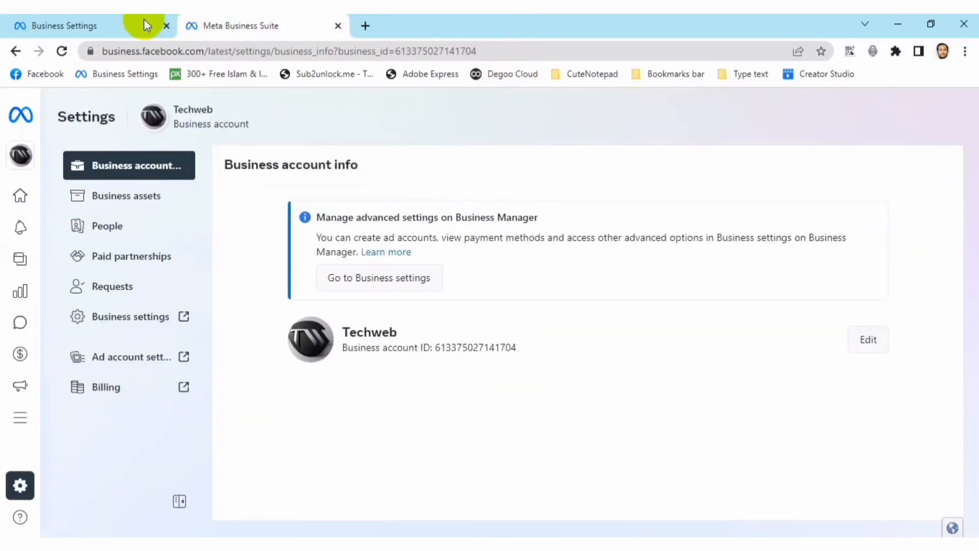
{"action": "key", "text": "ctrl+w"}
{"action": "left_click", "coordinate": [189, 25]}
{"action": "left_click", "coordinate": [166, 26]}
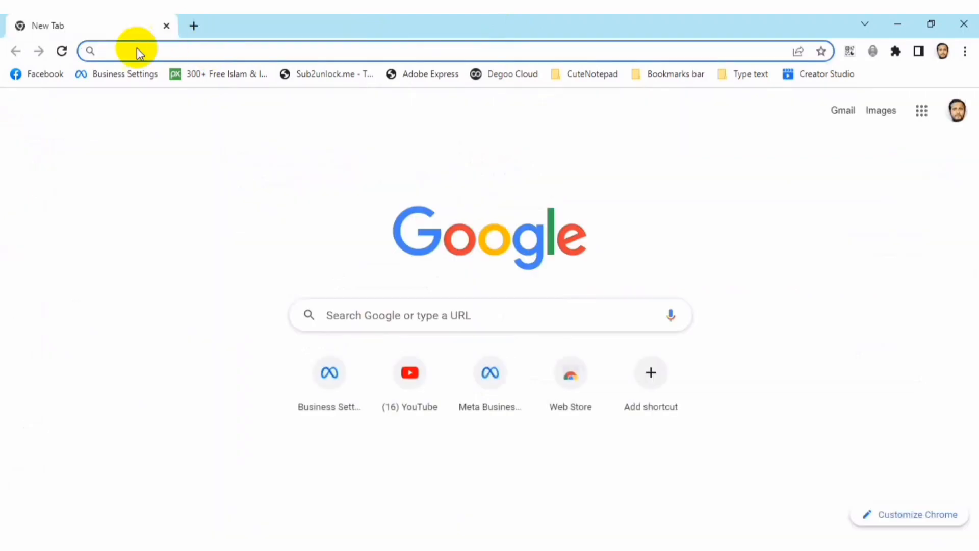
Go to business.facebook.com/select.
{"action": "left_click", "coordinate": [136, 47]}
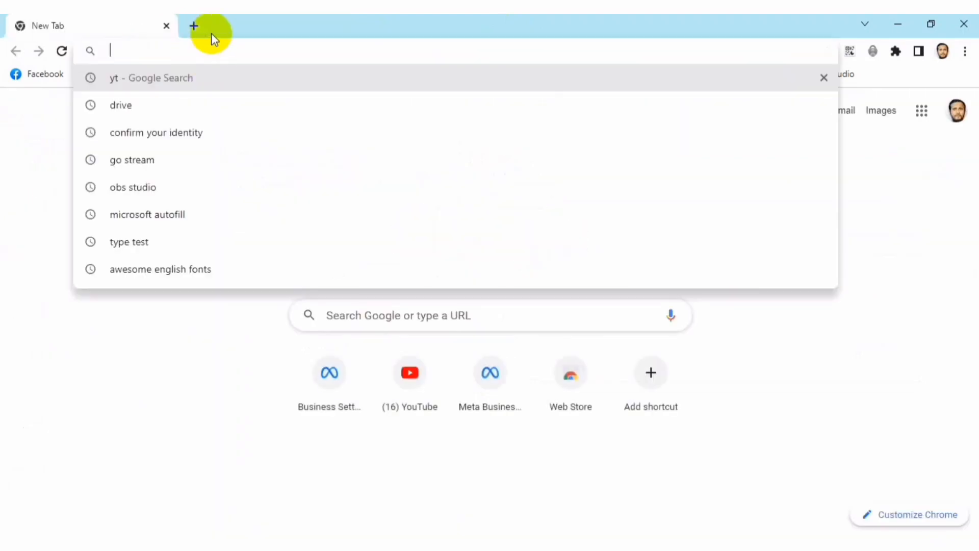
{"action": "type", "text": "b"}
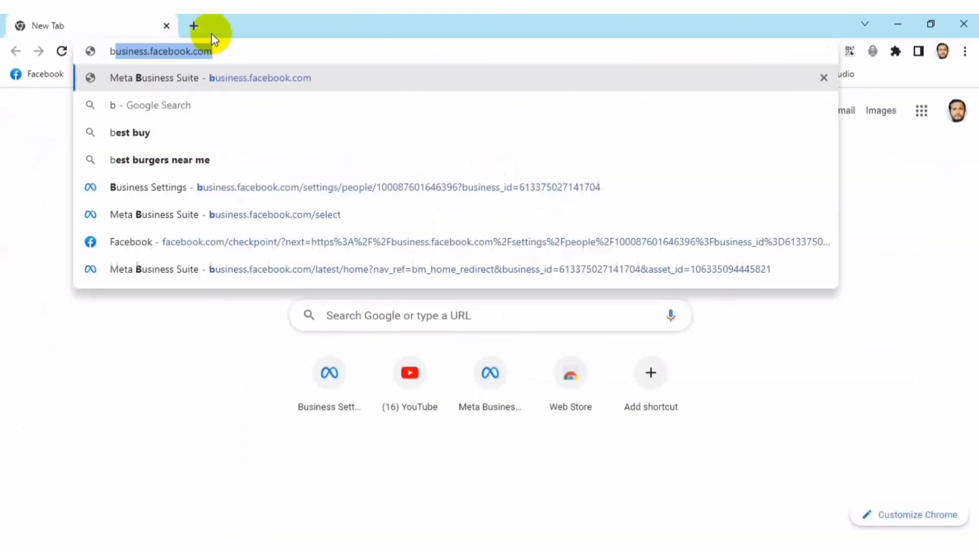
{"action": "type", "text": "u"}
{"action": "key", "text": "Right"}
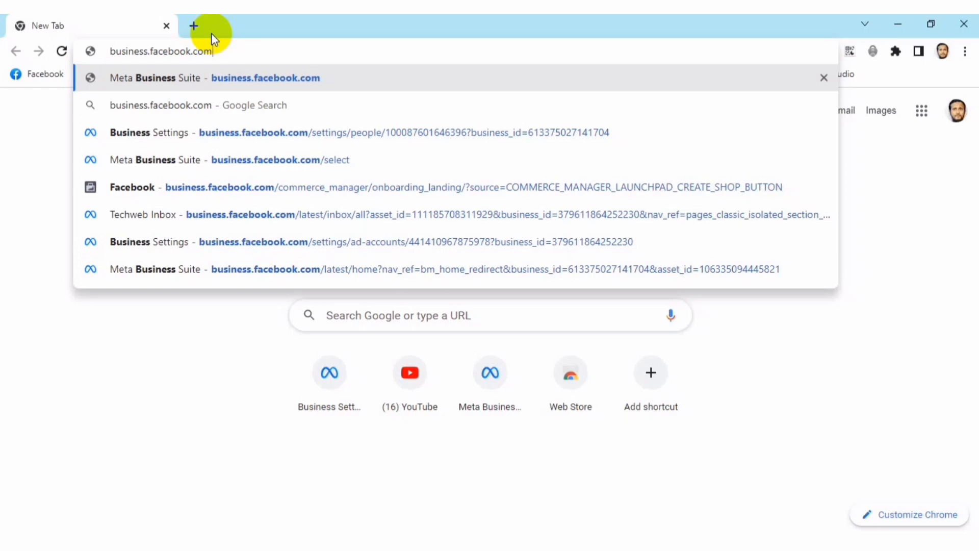
{"action": "type", "text": "/sele"}
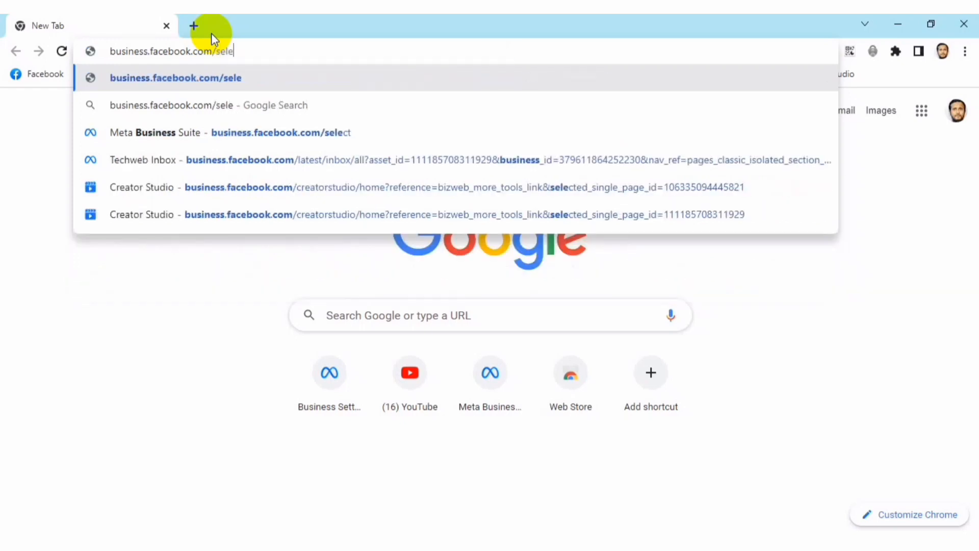
{"action": "type", "text": "ce"}
{"action": "key", "text": "BackSpace"}
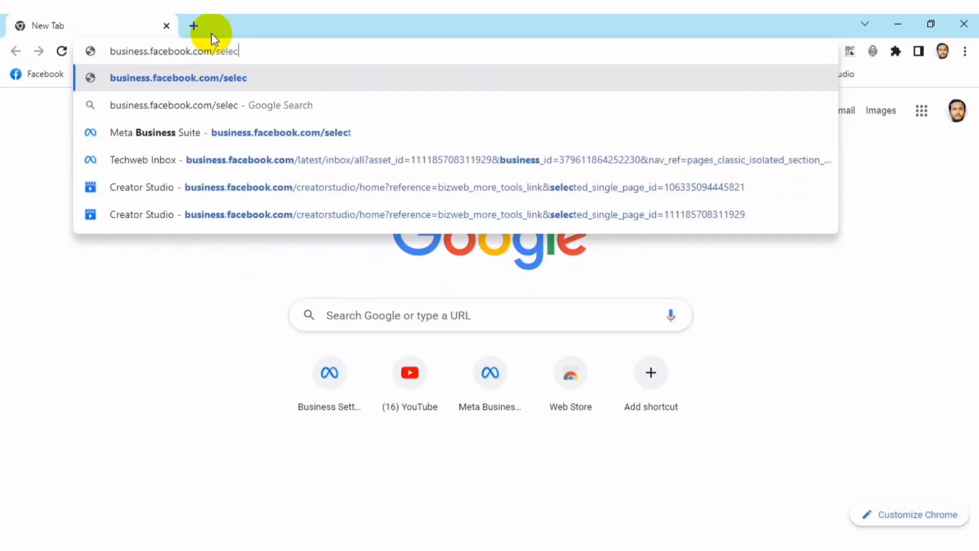
{"action": "type", "text": "t"}
{"action": "key", "text": "Return"}
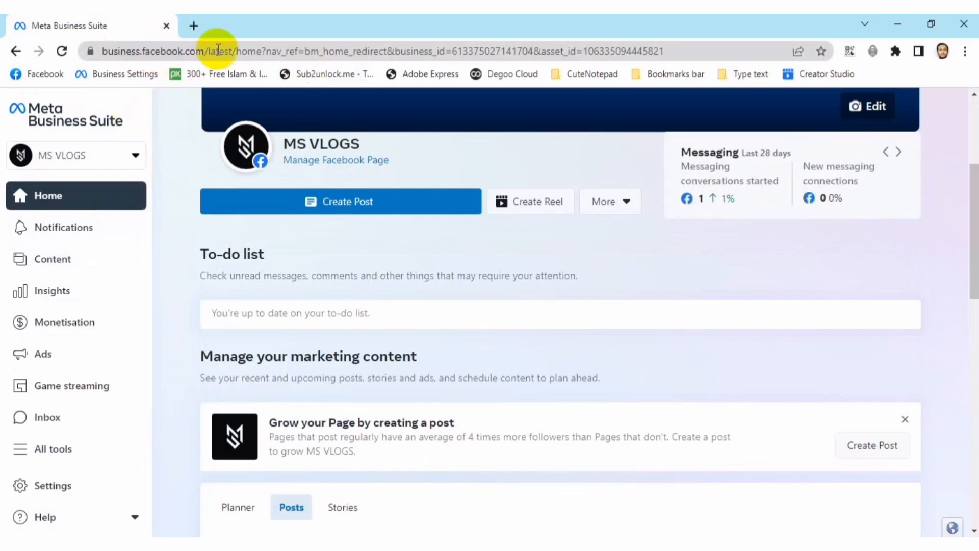
Shorten the page address to business.facebook.com and load it.
{"action": "left_click_drag", "start_coordinate": [206, 51], "coordinate": [801, 50]}
{"action": "key", "text": "BackSpace"}
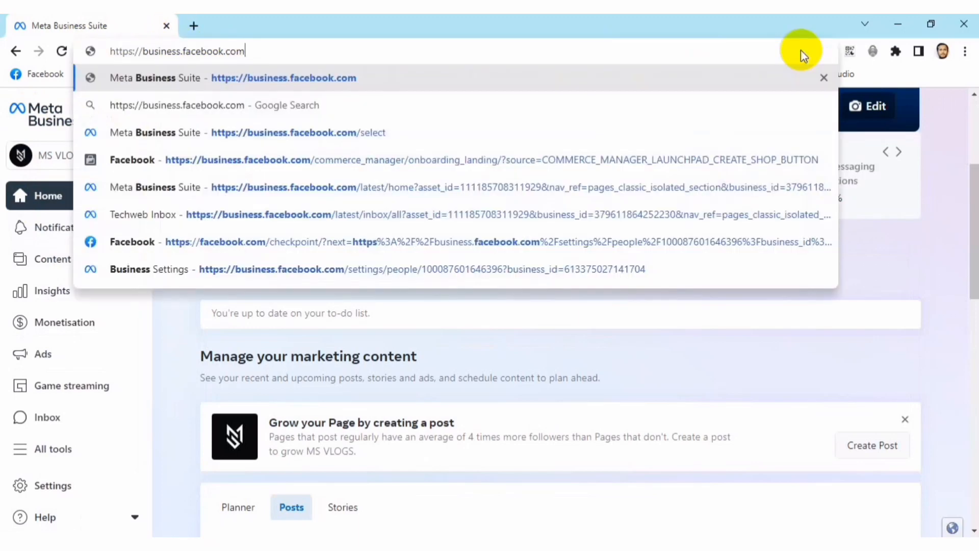
{"action": "key", "text": "Return"}
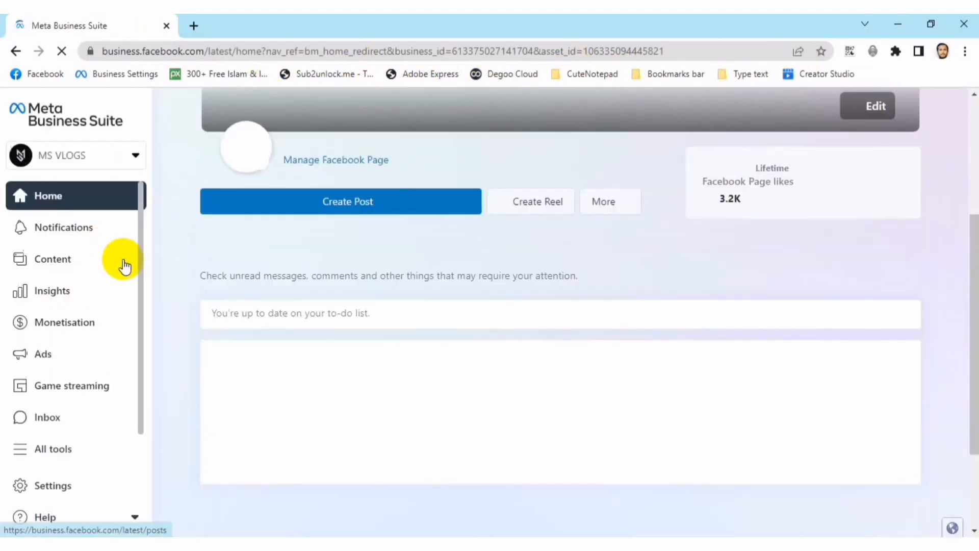
Open the Techweb Business settings from the Meta Business Suite settings and close the leftover Meta Business Suite page.
{"action": "left_click_drag", "start_coordinate": [140, 229], "coordinate": [138, 285]}
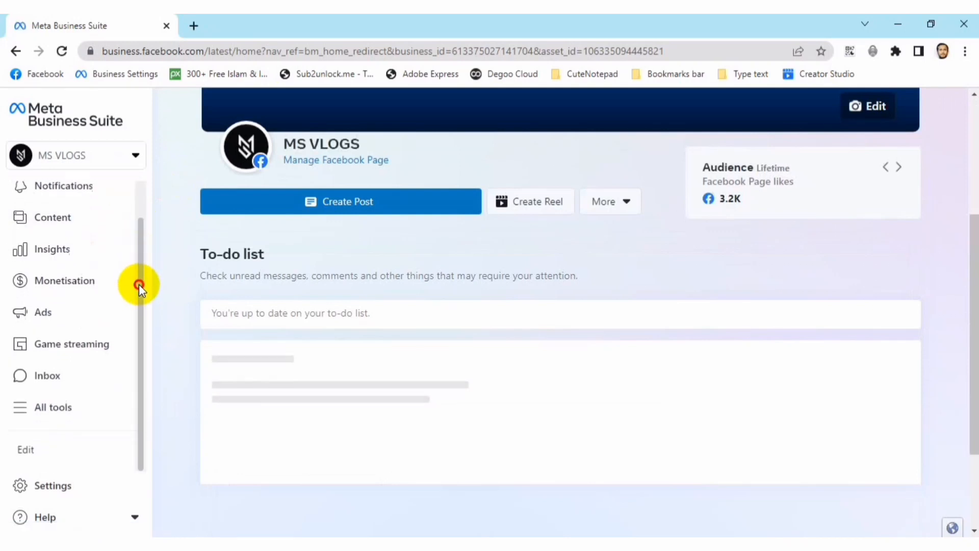
{"action": "left_click", "coordinate": [73, 487]}
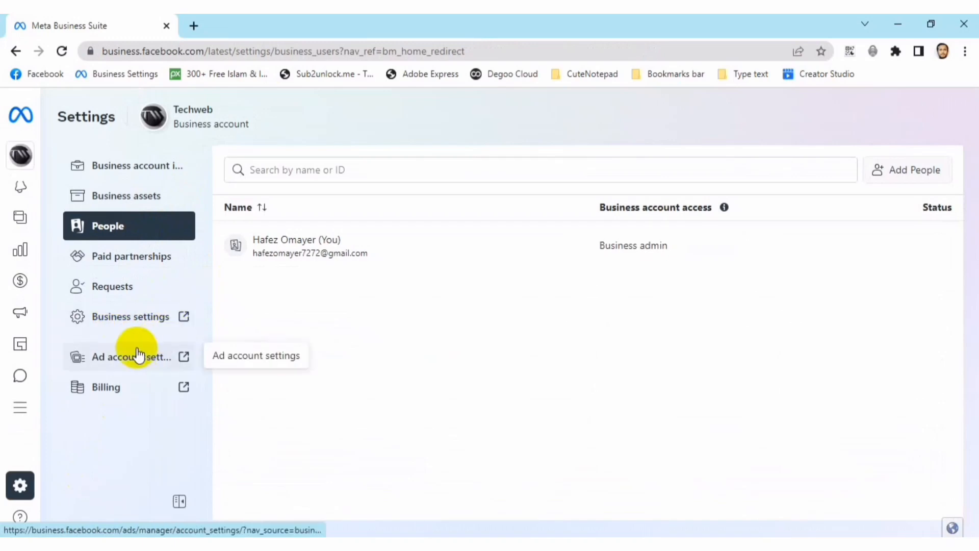
{"action": "left_click", "coordinate": [184, 319]}
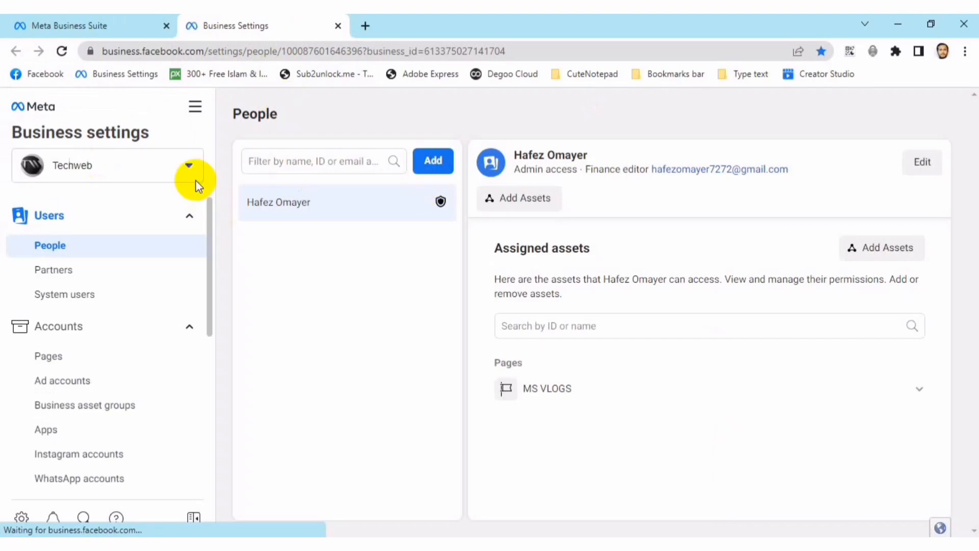
{"action": "left_click", "coordinate": [135, 23]}
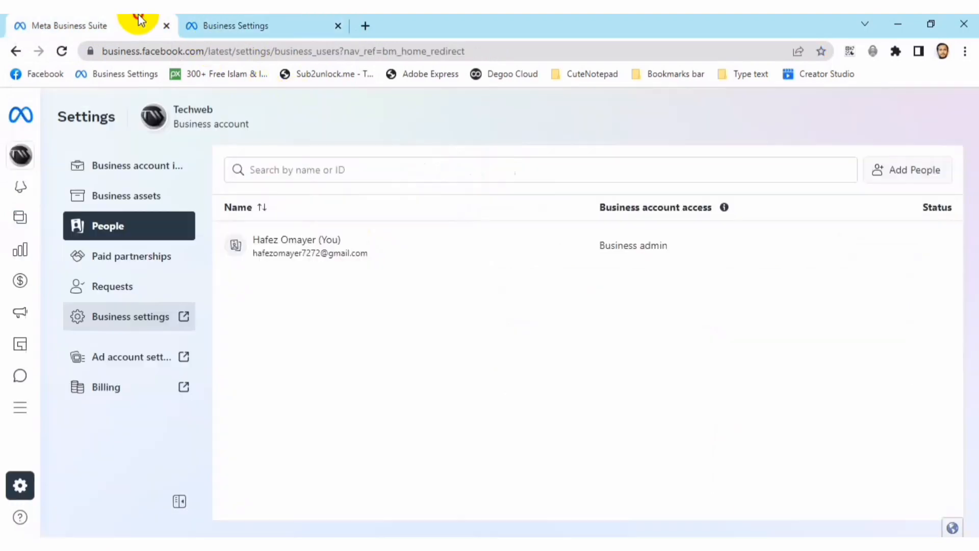
{"action": "middle_click", "coordinate": [115, 35]}
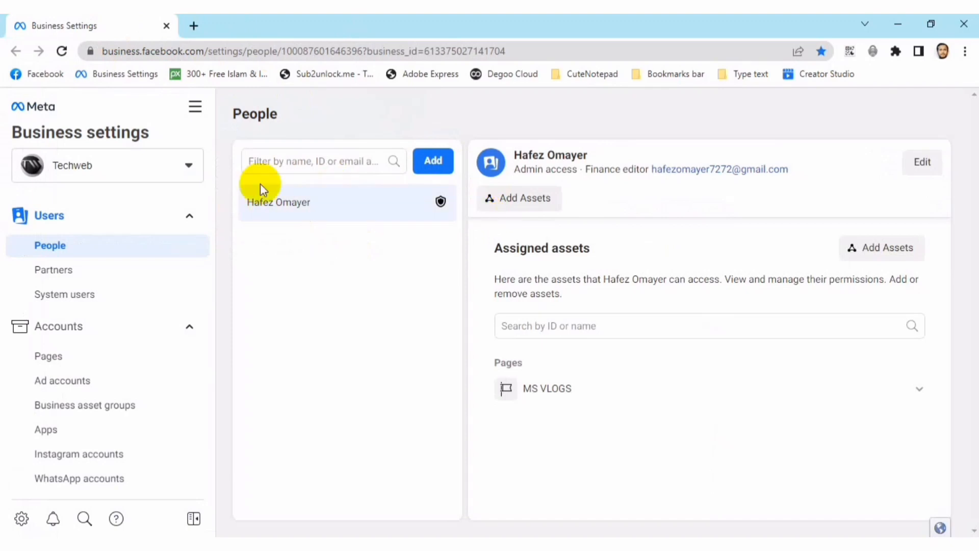
Show the People list under Users and open the Freedom browser profile.
{"action": "left_click_drag", "start_coordinate": [209, 243], "coordinate": [247, 237]}
{"action": "left_click", "coordinate": [194, 327]}
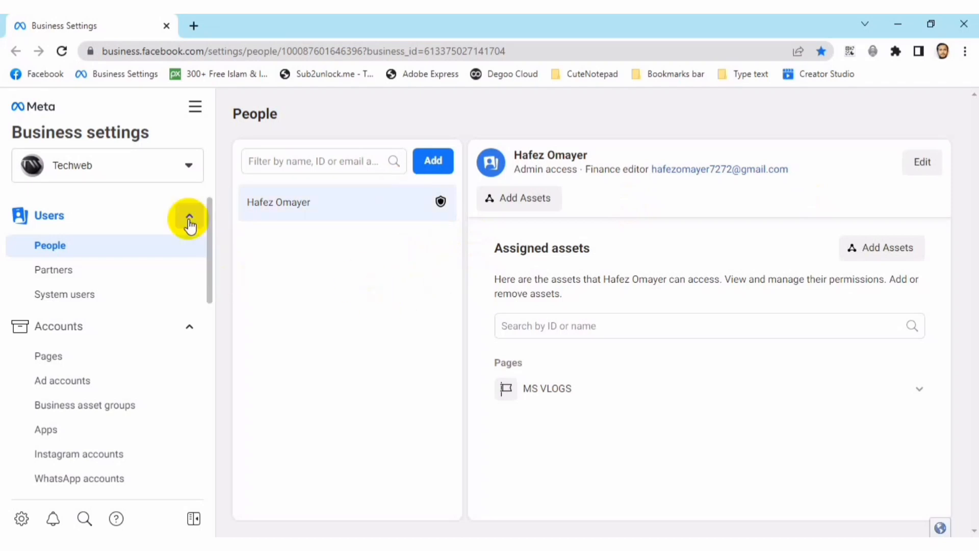
{"action": "left_click", "coordinate": [89, 244]}
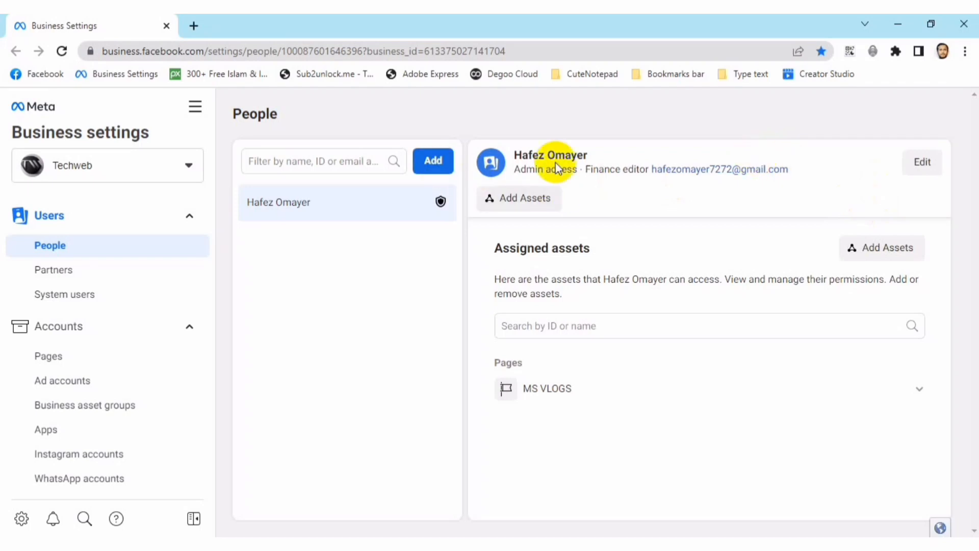
{"action": "left_click", "coordinate": [942, 51]}
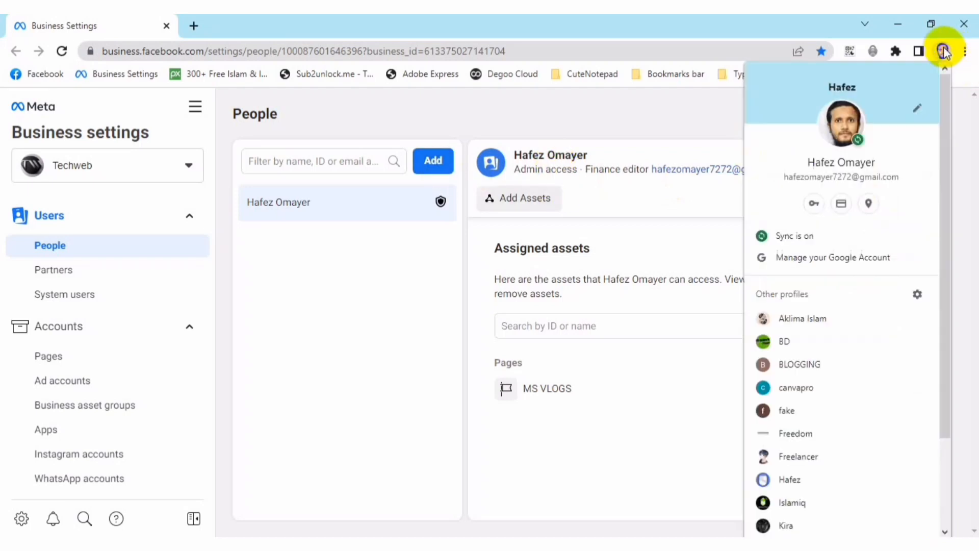
{"action": "left_click", "coordinate": [795, 434]}
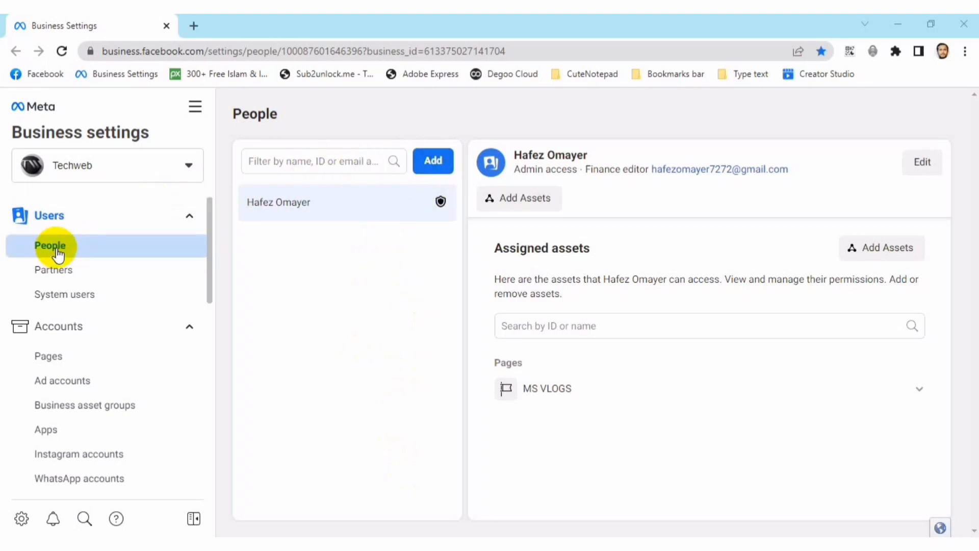
Invite a person to Techweb with Admin access using the invitee's e-mail address, assigning no assets, and dismiss the confirmation.
{"action": "left_click", "coordinate": [427, 167]}
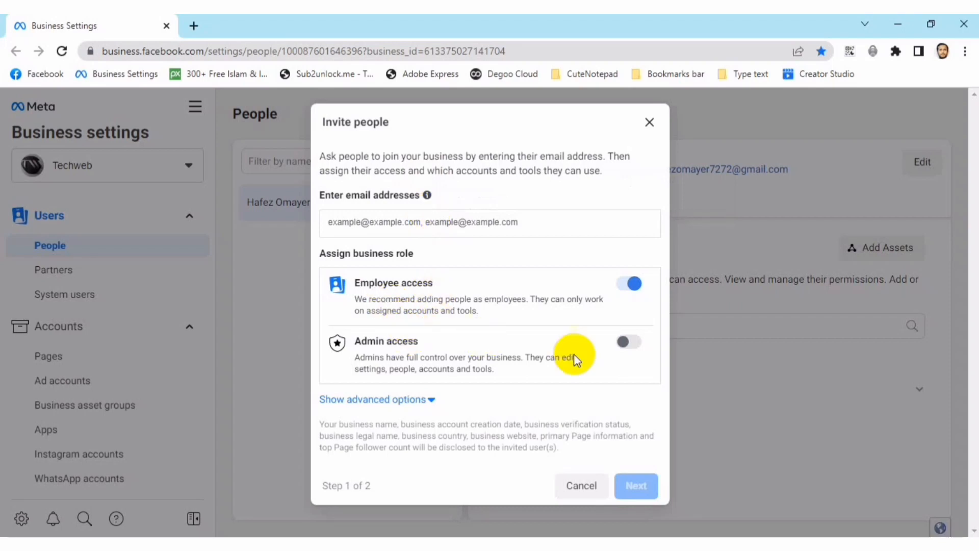
{"action": "left_click", "coordinate": [632, 347]}
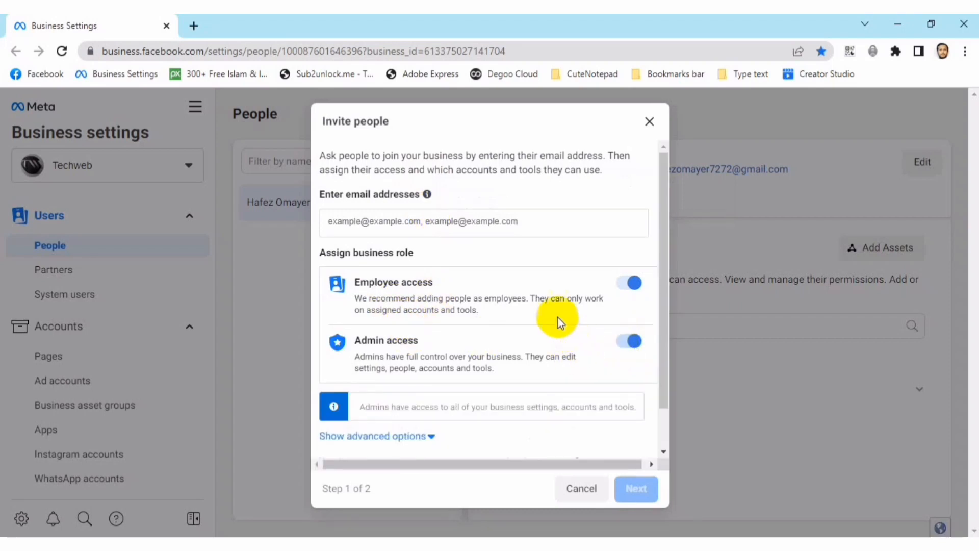
{"action": "left_click", "coordinate": [512, 221]}
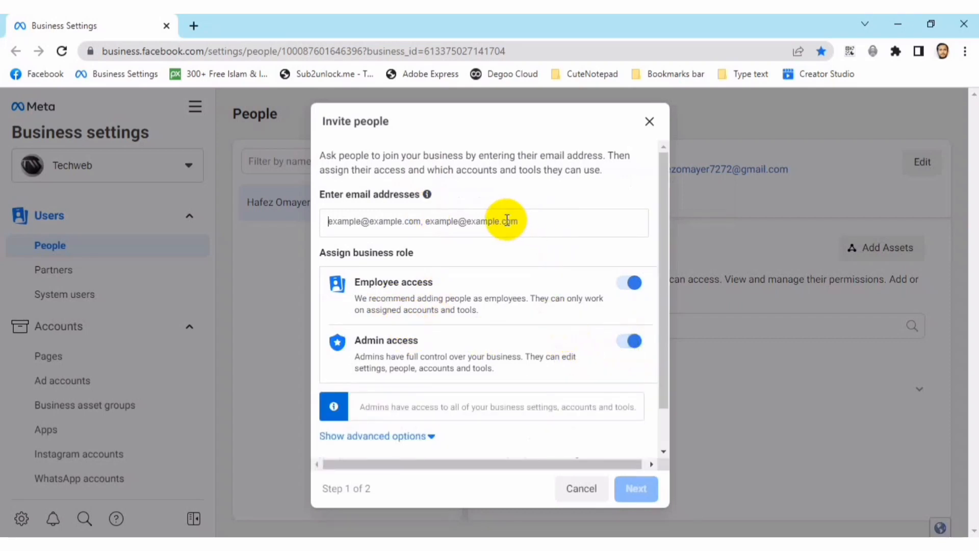
{"action": "key", "text": "ctrl+v"}
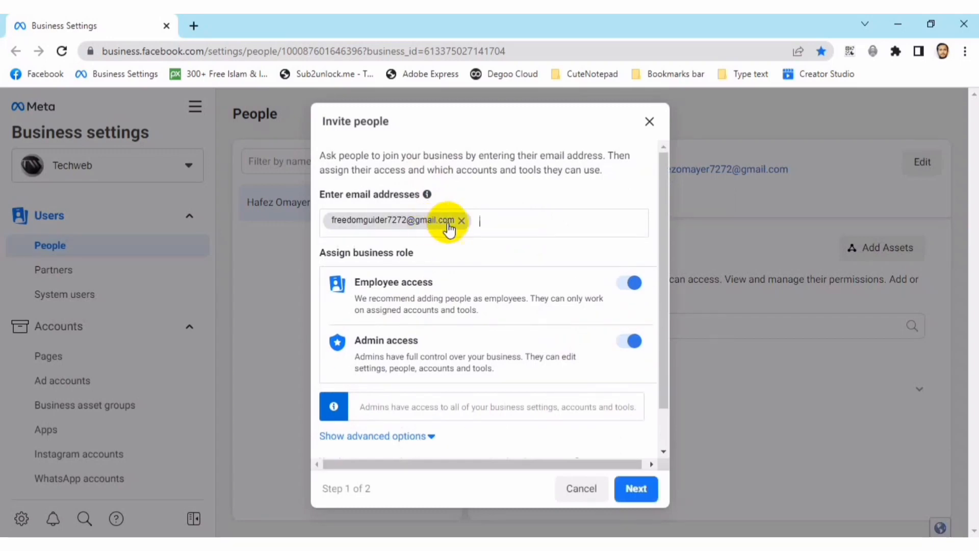
{"action": "left_click", "coordinate": [633, 488]}
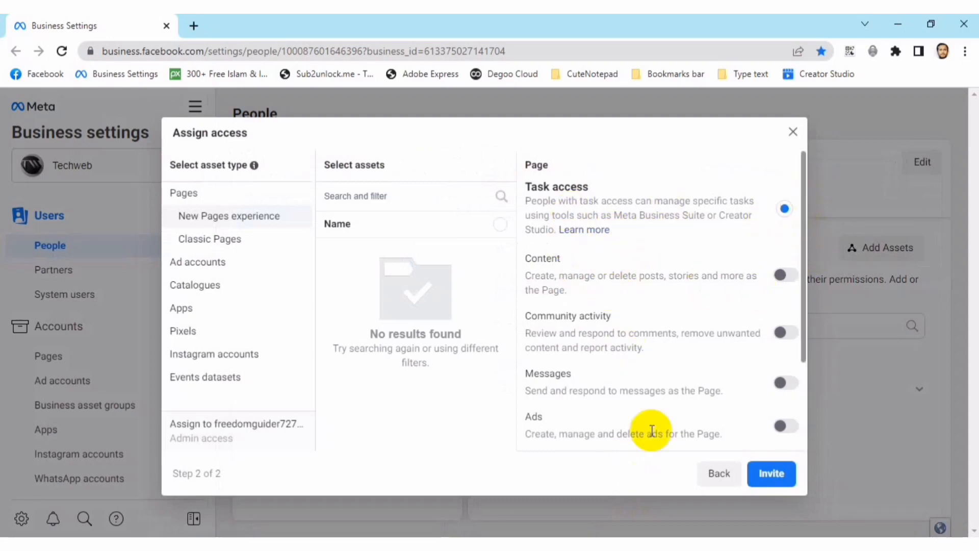
{"action": "left_click", "coordinate": [772, 477]}
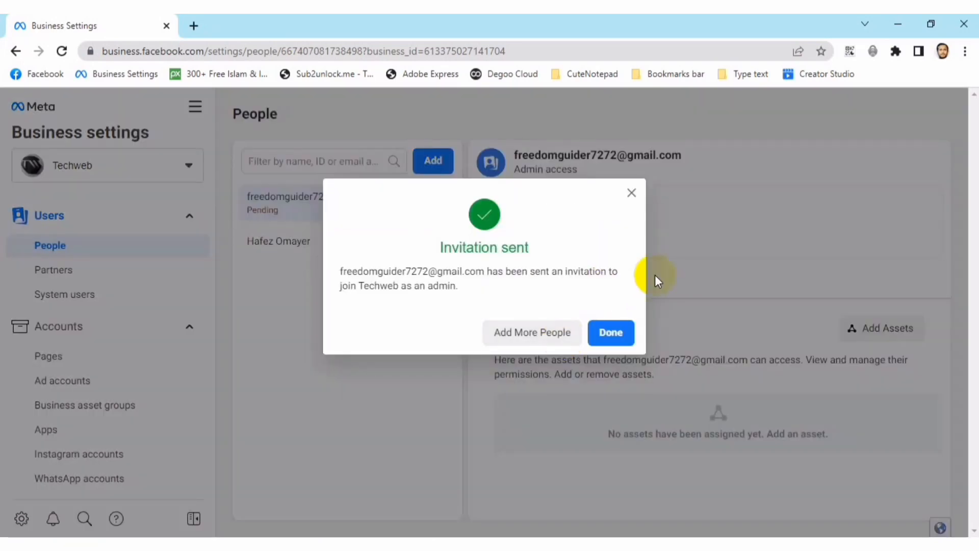
{"action": "left_click", "coordinate": [623, 331]}
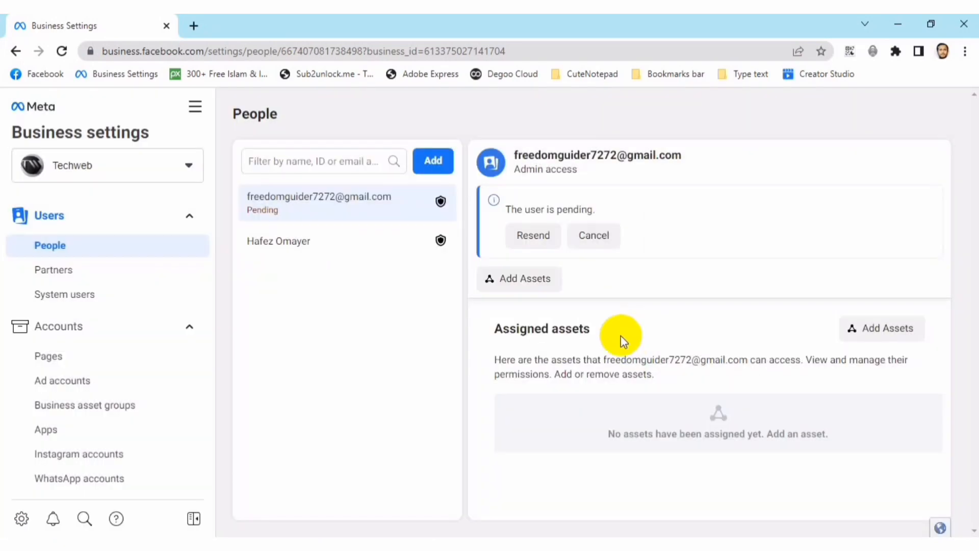
Switch to the invited account's Gmail inbox, refresh it, and open the Social category.
{"action": "left_click", "coordinate": [384, 530]}
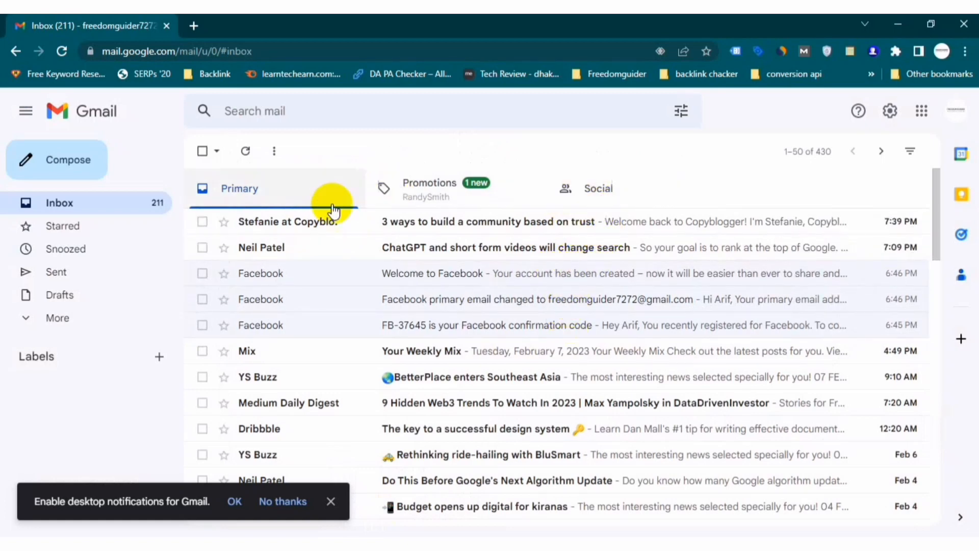
{"action": "left_click", "coordinate": [247, 152]}
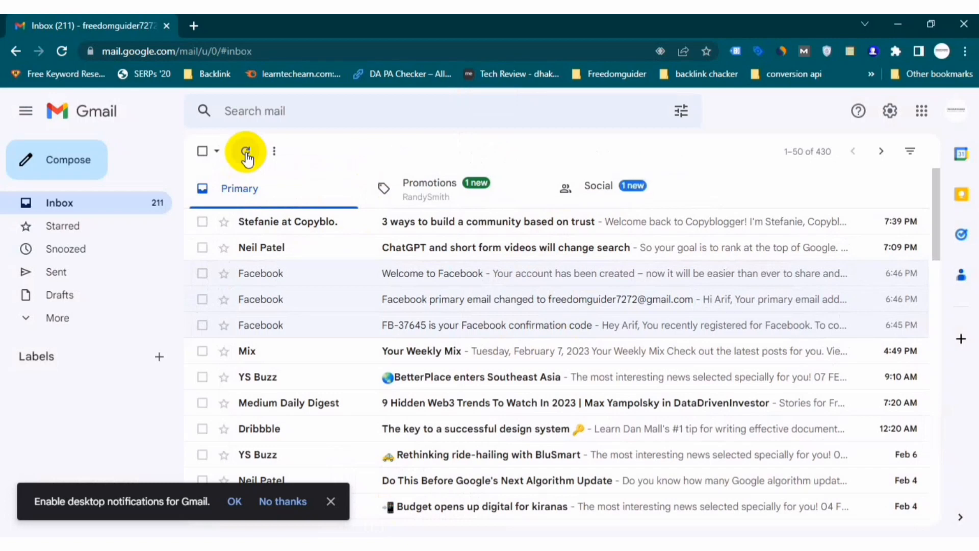
{"action": "left_click", "coordinate": [632, 194]}
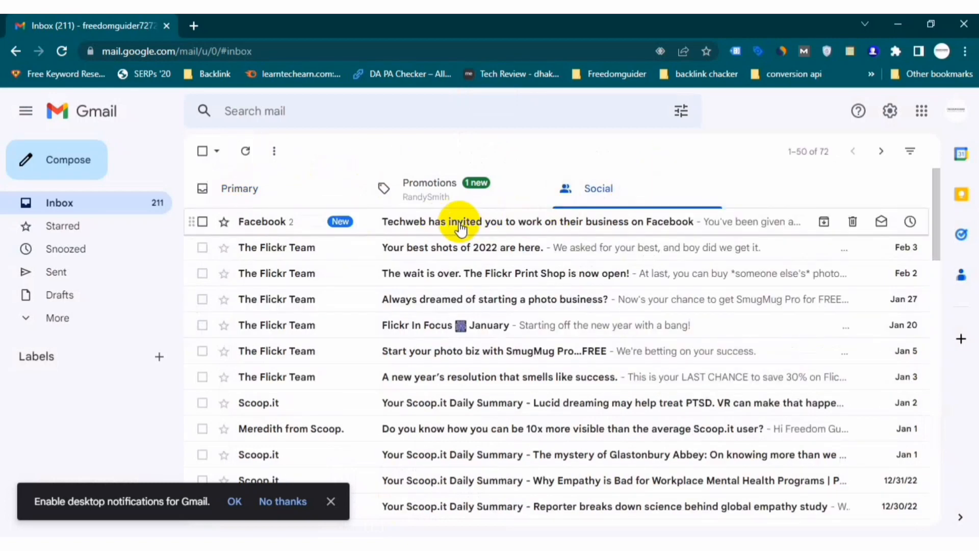
Open Facebook's e-mail inviting you to work on the Techweb business and get started with the invitation.
{"action": "left_click", "coordinate": [495, 225]}
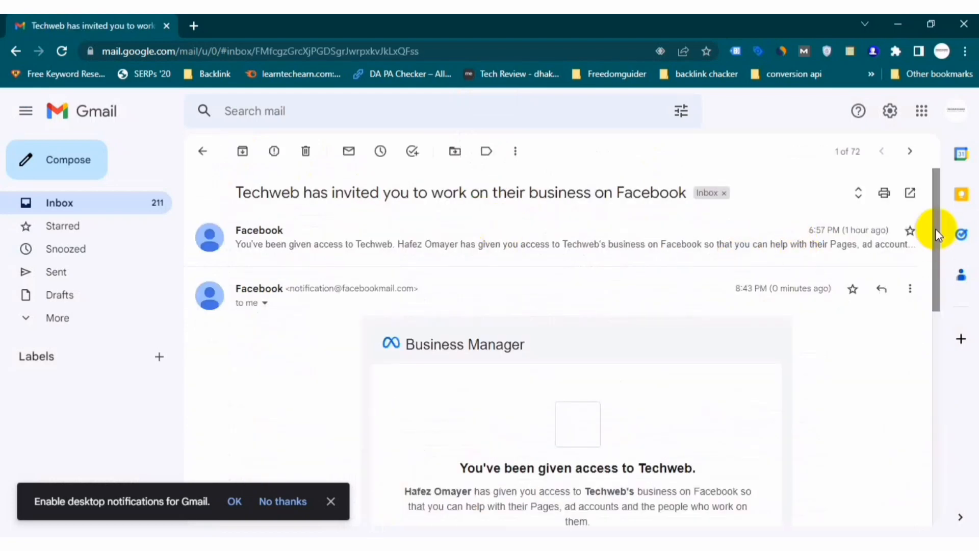
{"action": "scroll", "coordinate": [936, 235], "scroll_direction": "down", "scroll_amount": 1}
{"action": "left_click_drag", "start_coordinate": [937, 236], "coordinate": [929, 306]}
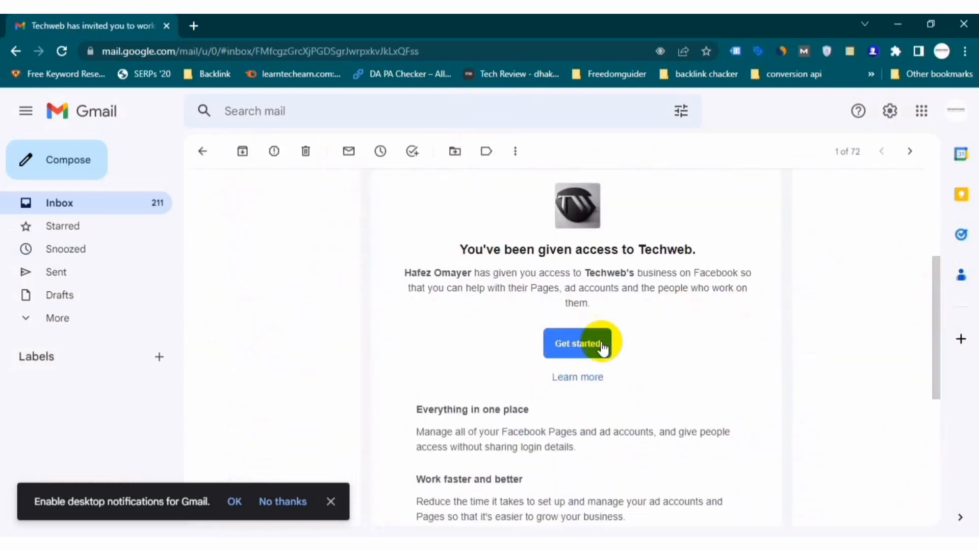
{"action": "left_click", "coordinate": [580, 345]}
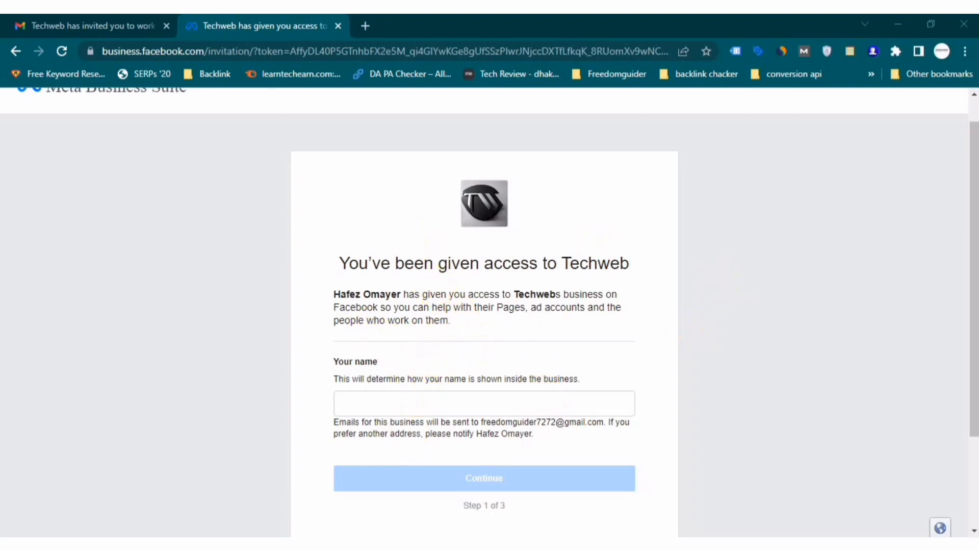
Enter the invitee's first name and surname separated by a space and continue to the business information review.
{"action": "left_click", "coordinate": [420, 403]}
{"action": "left_click", "coordinate": [381, 362]}
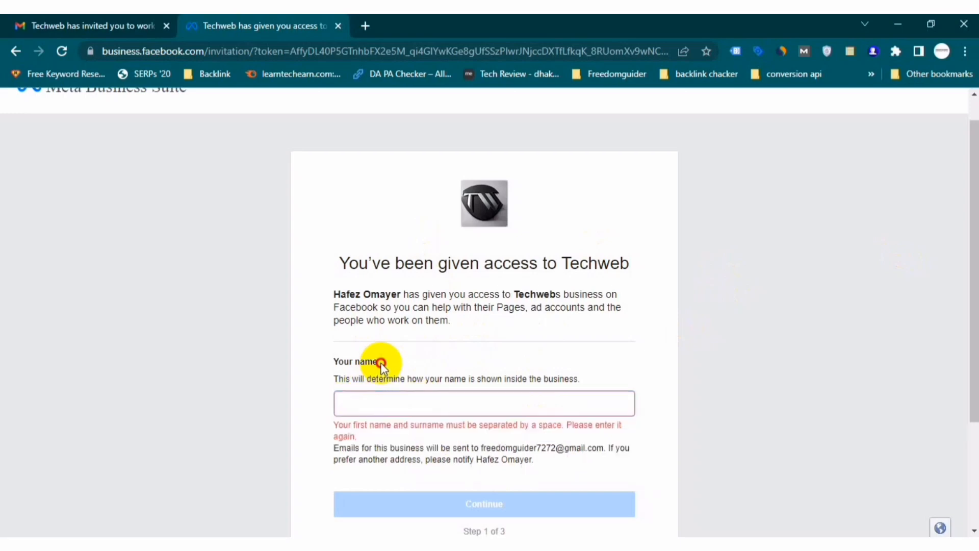
{"action": "left_click_drag", "start_coordinate": [382, 363], "coordinate": [328, 357]}
{"action": "left_click", "coordinate": [459, 399]}
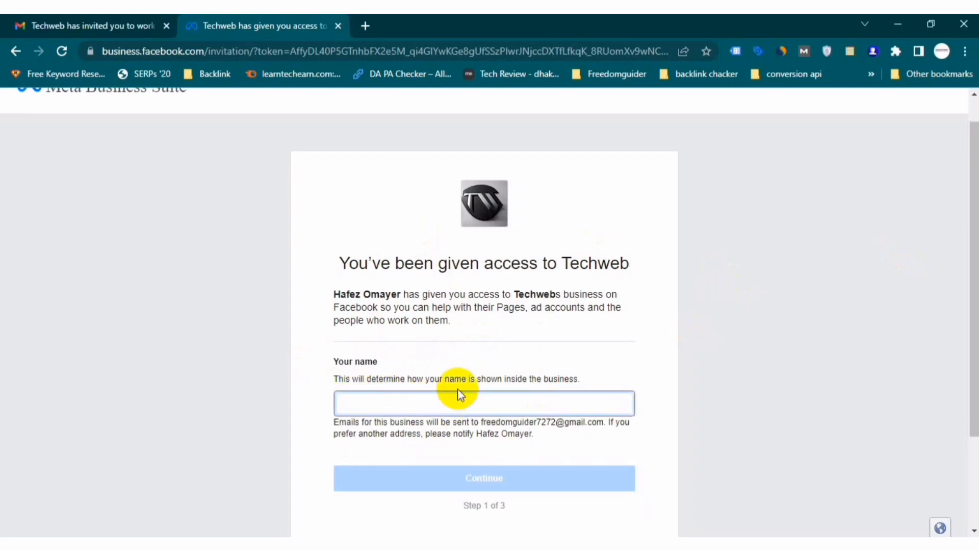
{"action": "type", "text": "Freedomguider"}
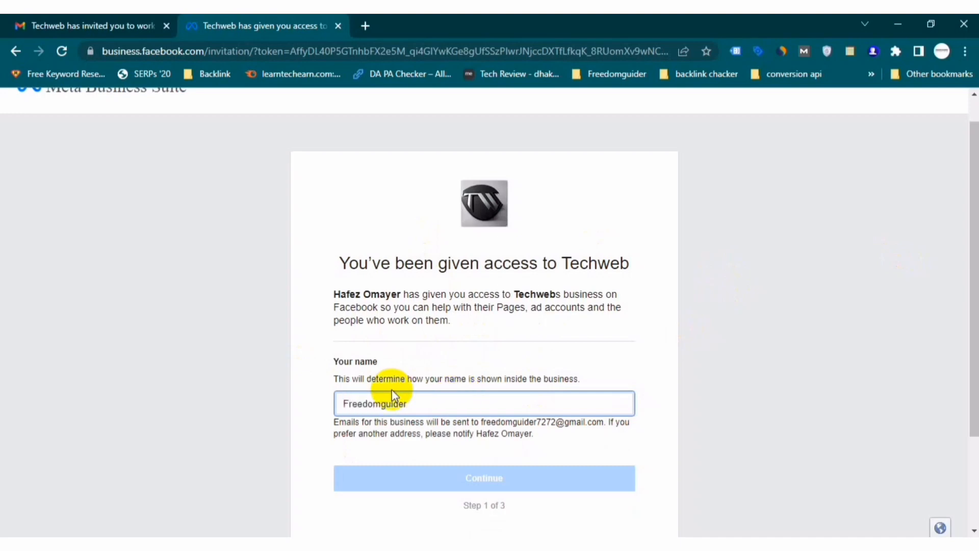
{"action": "left_click", "coordinate": [427, 455]}
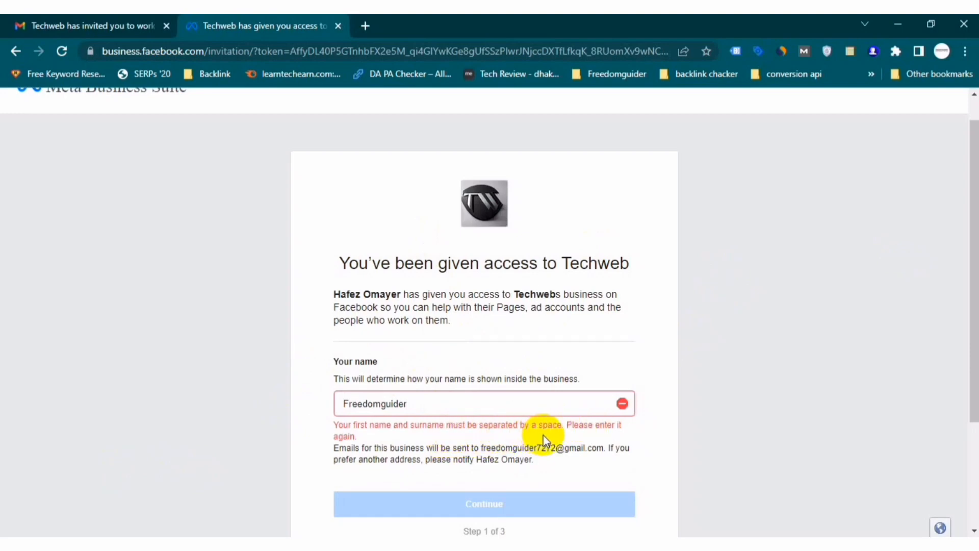
{"action": "left_click", "coordinate": [493, 411]}
{"action": "left_click", "coordinate": [381, 404]}
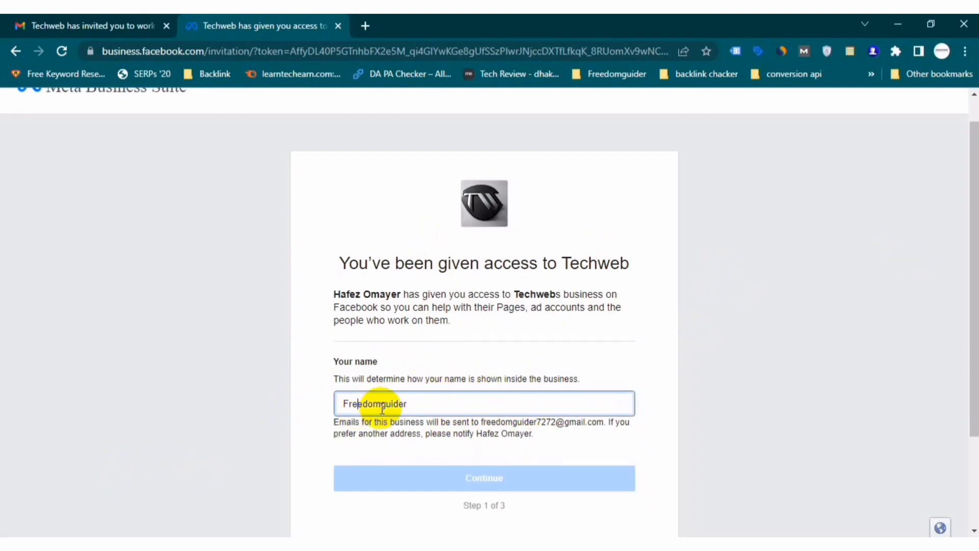
{"action": "left_click", "coordinate": [219, 414]}
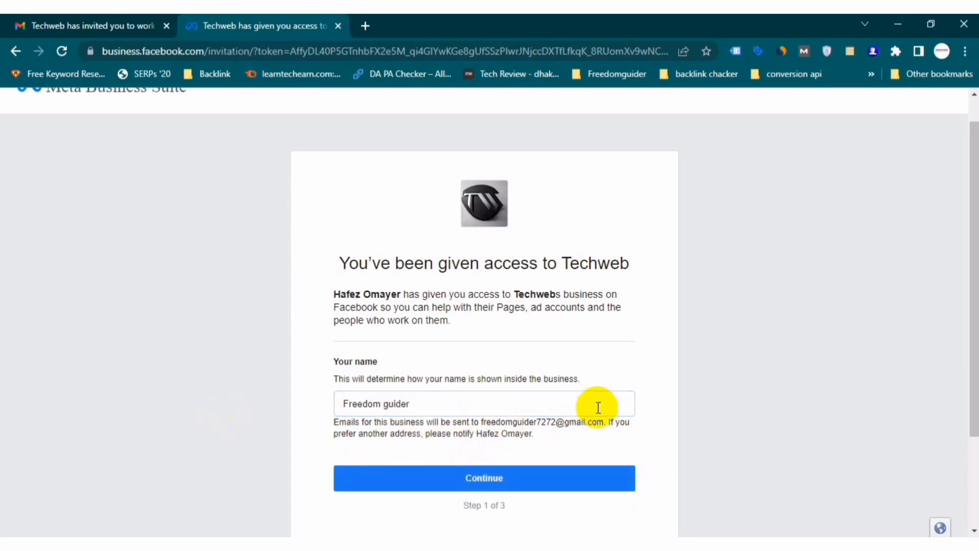
{"action": "left_click", "coordinate": [530, 471]}
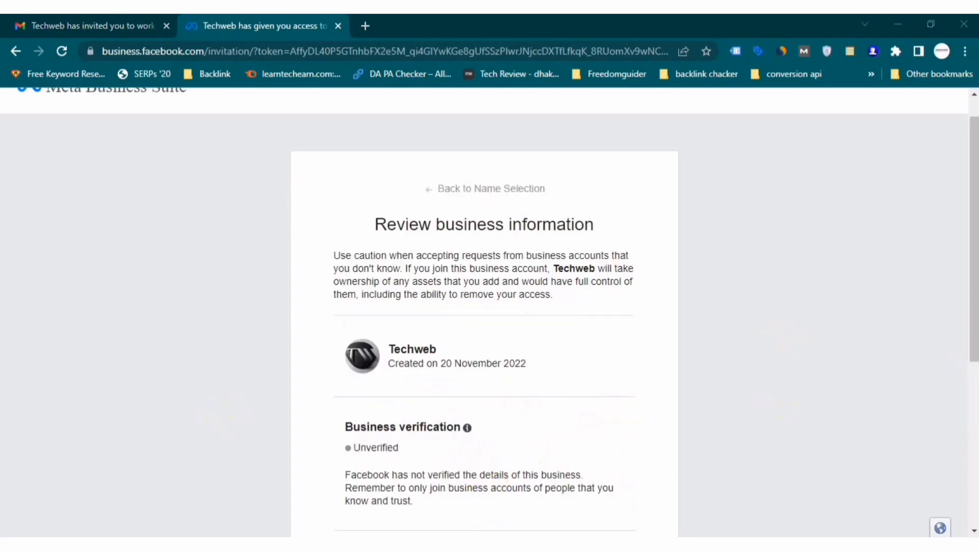
Continue past the Techweb business information and accept the invitation.
{"action": "left_click_drag", "start_coordinate": [971, 339], "coordinate": [976, 441]}
{"action": "left_click", "coordinate": [495, 466]}
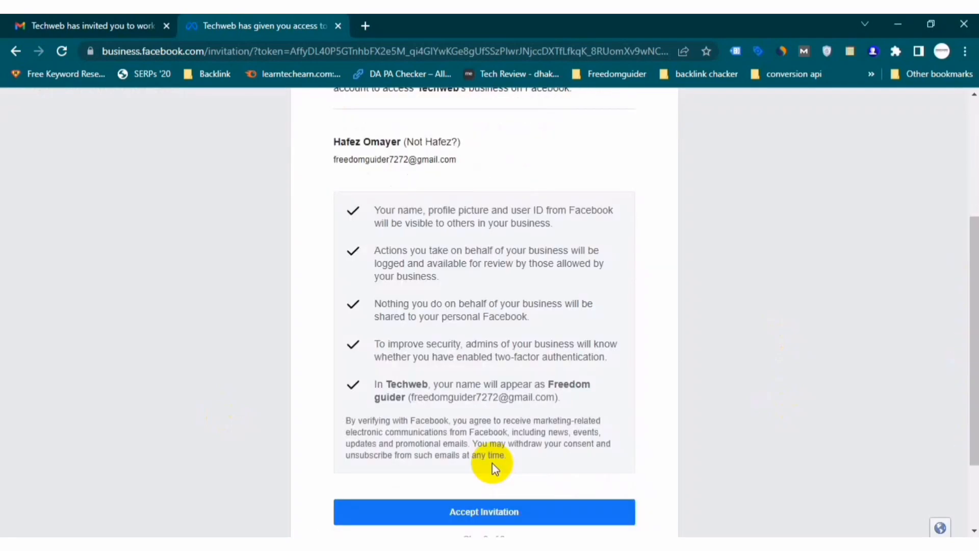
{"action": "left_click", "coordinate": [482, 508]}
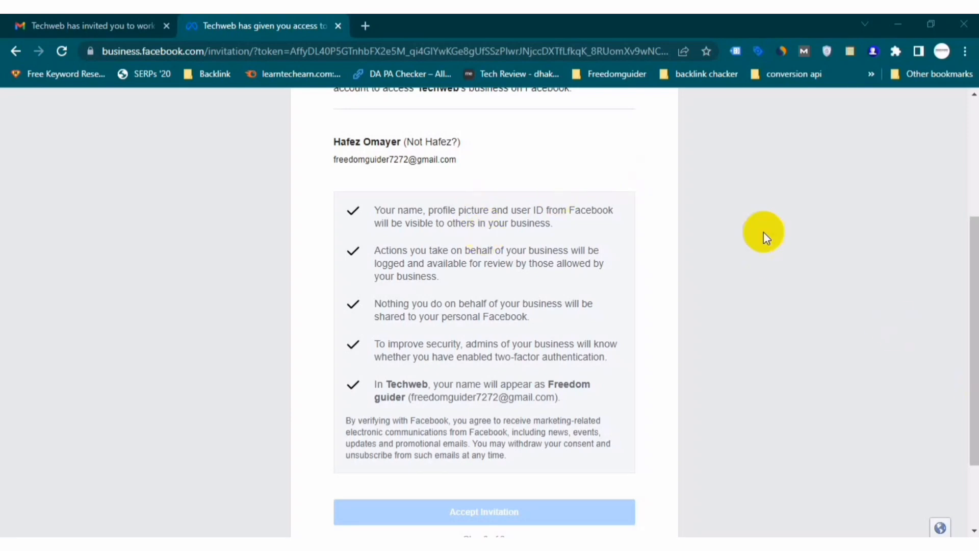
{"action": "left_click_drag", "start_coordinate": [978, 282], "coordinate": [978, 354]}
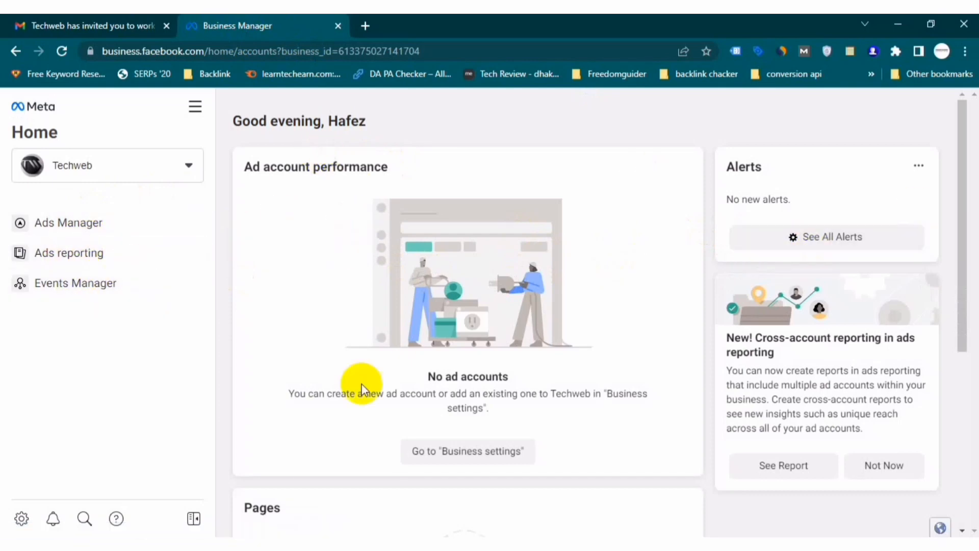
Switch to the admin's browser window, refresh the Techweb People list, and select the newly joined person.
{"action": "left_click", "coordinate": [185, 544]}
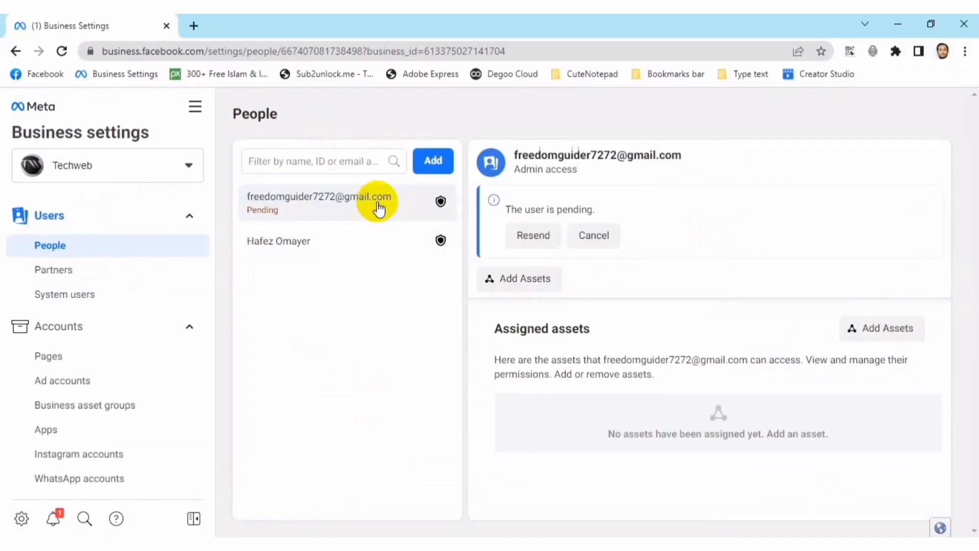
{"action": "left_click", "coordinate": [62, 51]}
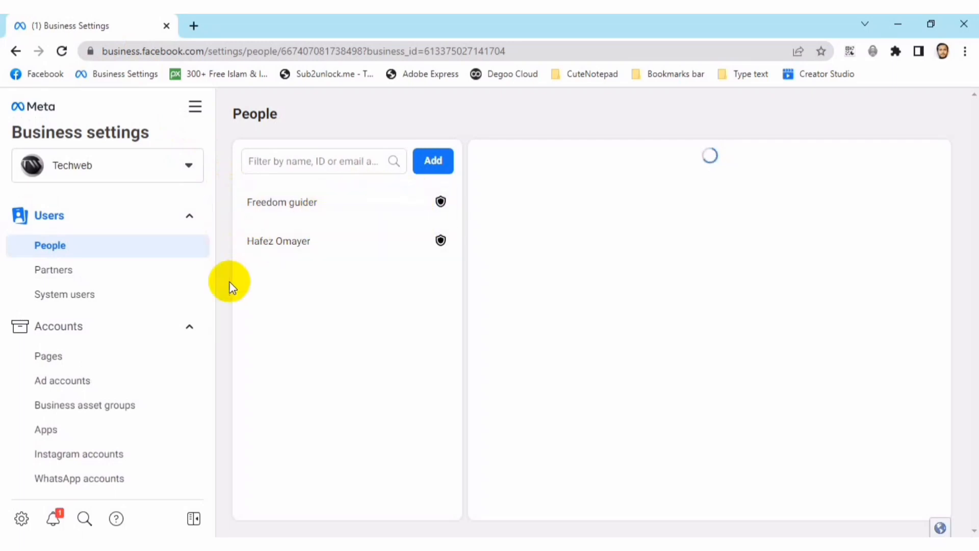
{"action": "left_click", "coordinate": [331, 218]}
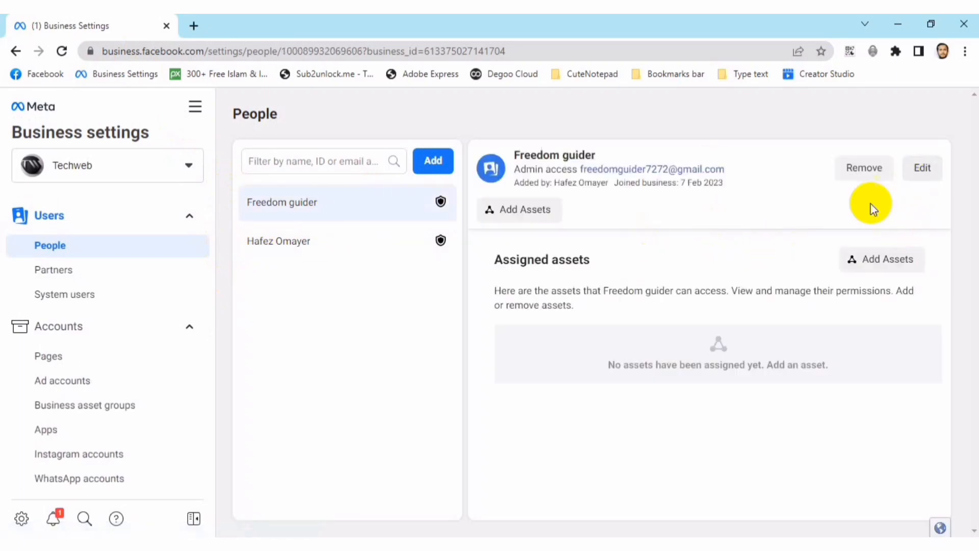
Edit the new person, look at the Finance role choices, and set the Developer role to Developer.
{"action": "left_click", "coordinate": [924, 168]}
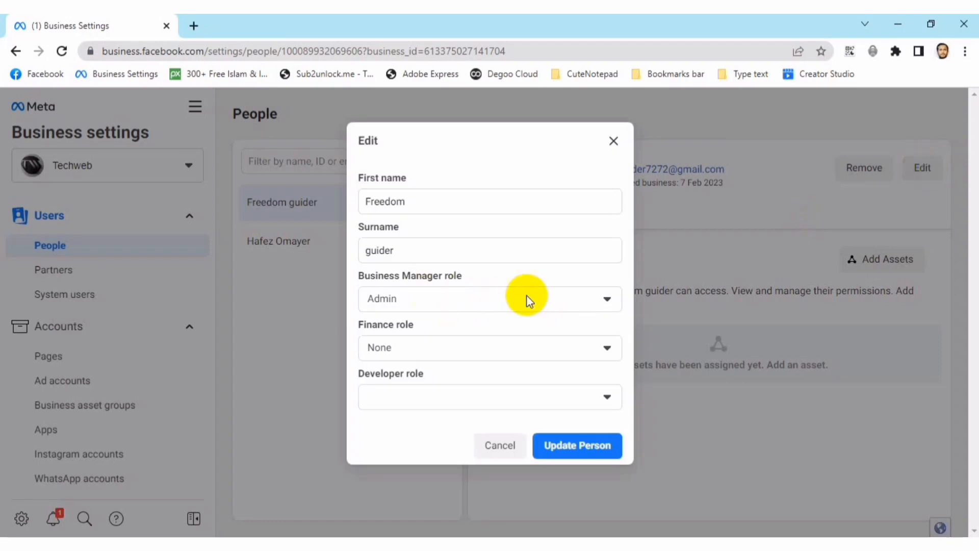
{"action": "left_click", "coordinate": [515, 347]}
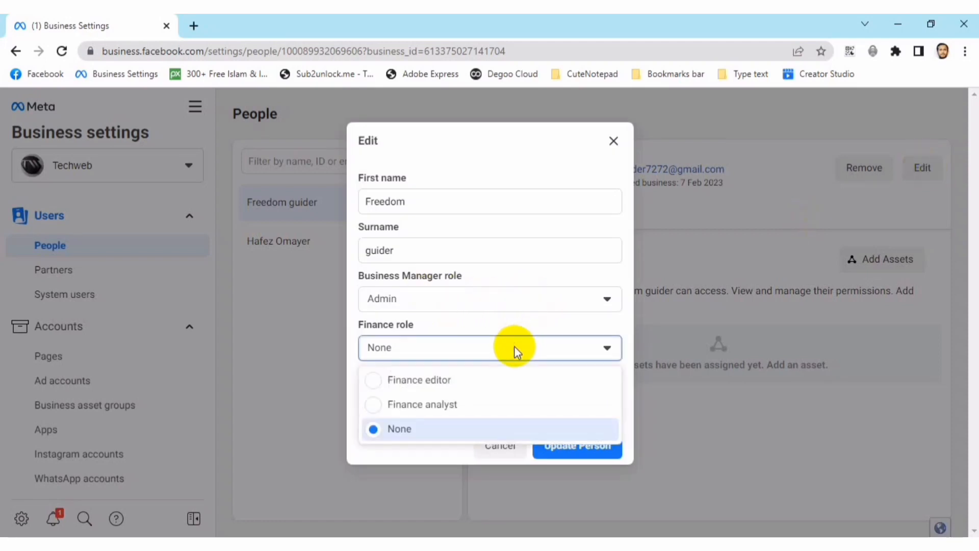
{"action": "left_click", "coordinate": [654, 349]}
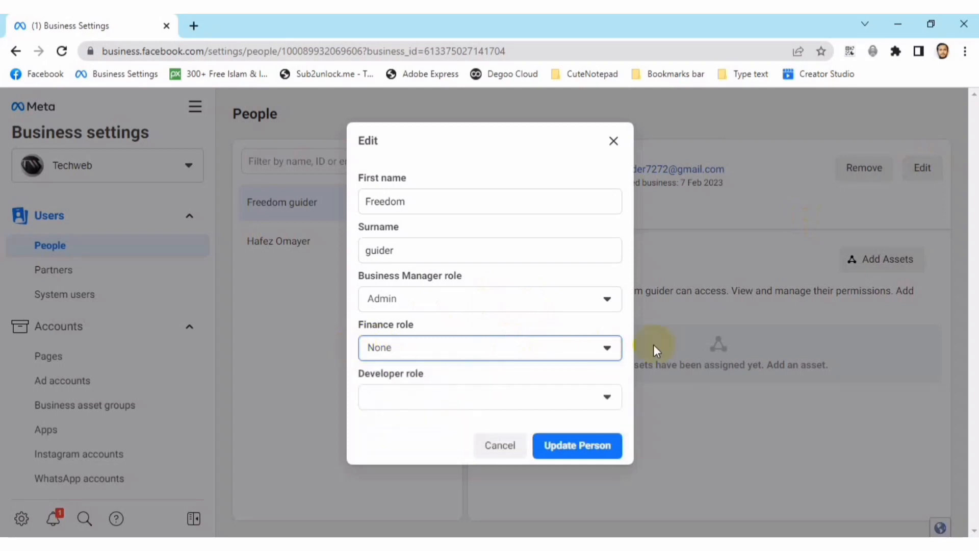
{"action": "left_click", "coordinate": [555, 392]}
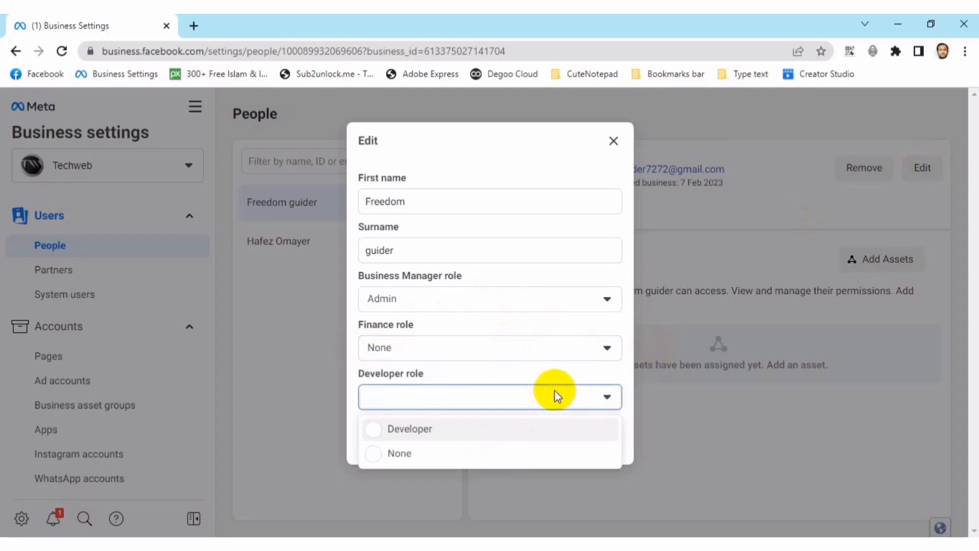
{"action": "left_click", "coordinate": [460, 442]}
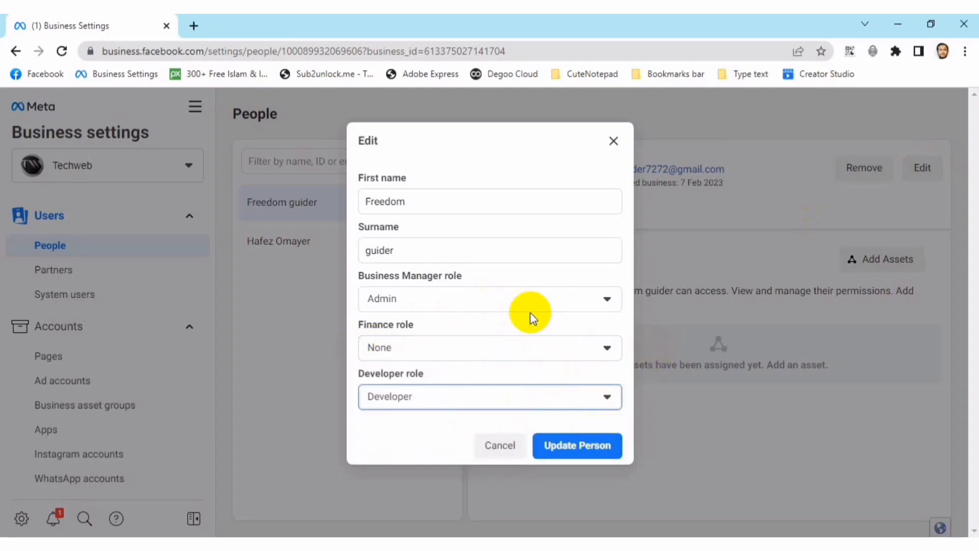
Try Finance editor as the Finance role, set it back to None, and save the person's update.
{"action": "left_click", "coordinate": [510, 347]}
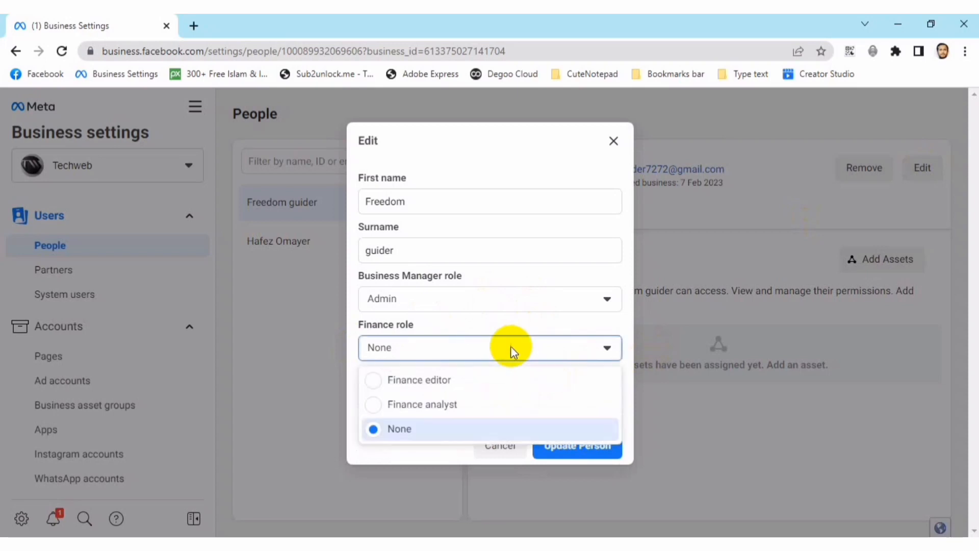
{"action": "left_click", "coordinate": [466, 379]}
{"action": "left_click", "coordinate": [580, 335]}
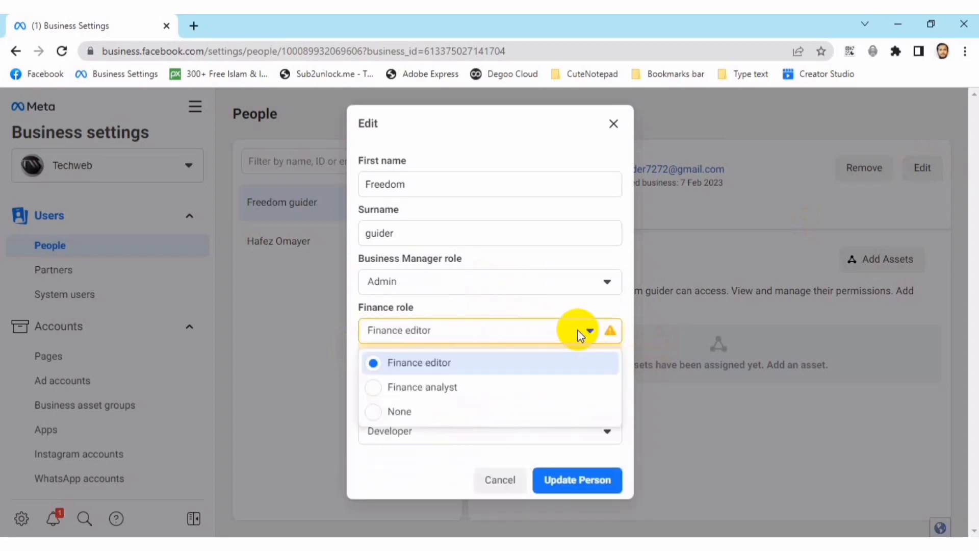
{"action": "left_click", "coordinate": [400, 411]}
{"action": "left_click", "coordinate": [576, 447]}
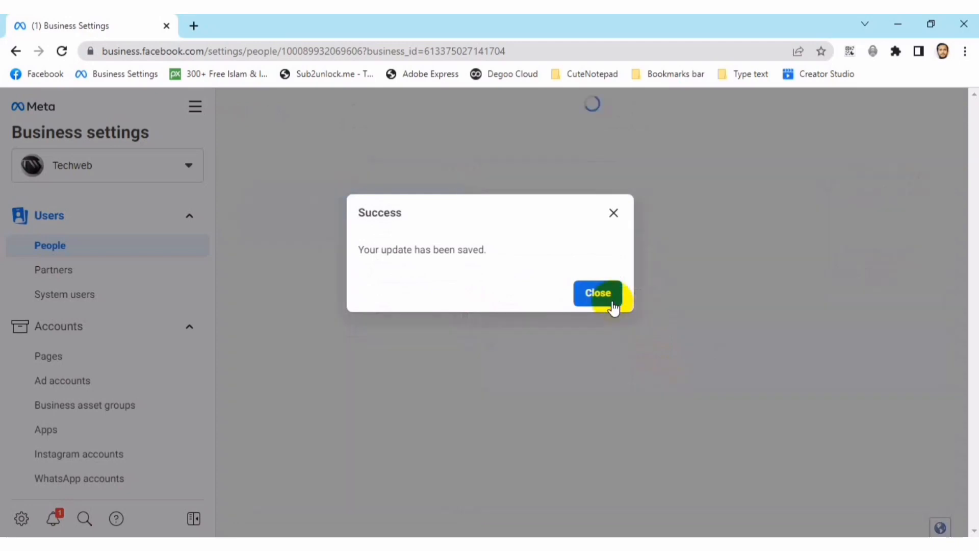
{"action": "left_click", "coordinate": [612, 214]}
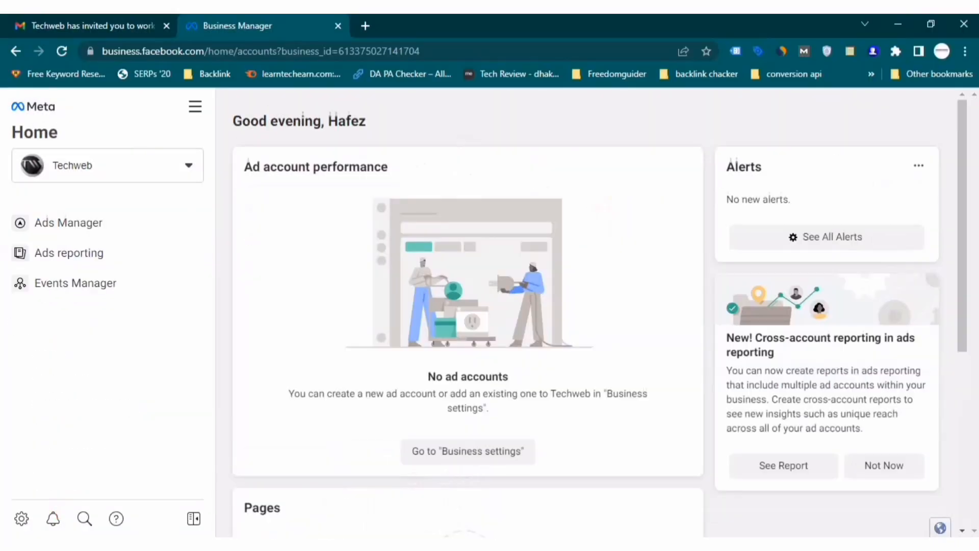
Switch to the invitee's browser window, open the Techweb Business settings from all tools, and reload the page.
{"action": "left_click", "coordinate": [311, 492]}
{"action": "left_click", "coordinate": [61, 51]}
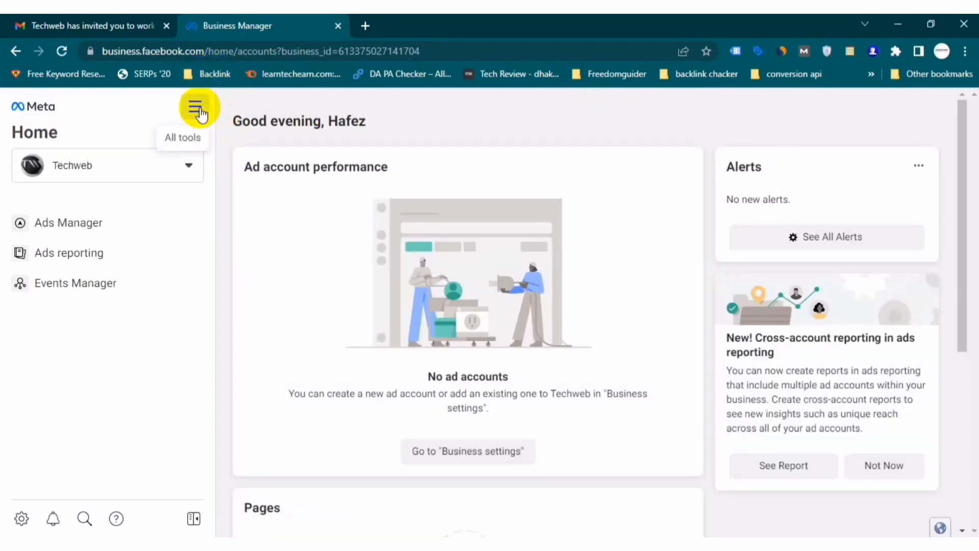
{"action": "left_click", "coordinate": [199, 108]}
{"action": "left_click", "coordinate": [268, 189]}
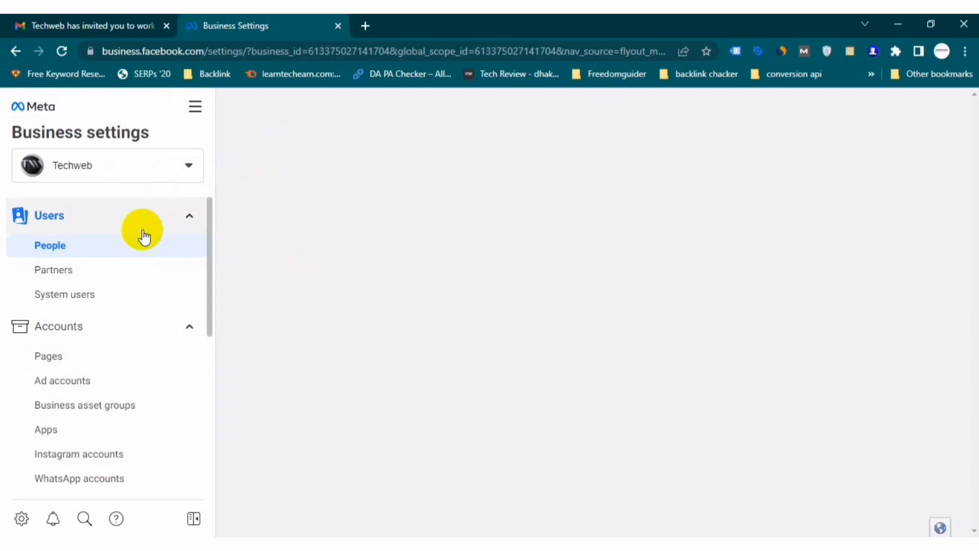
{"action": "left_click", "coordinate": [62, 51]}
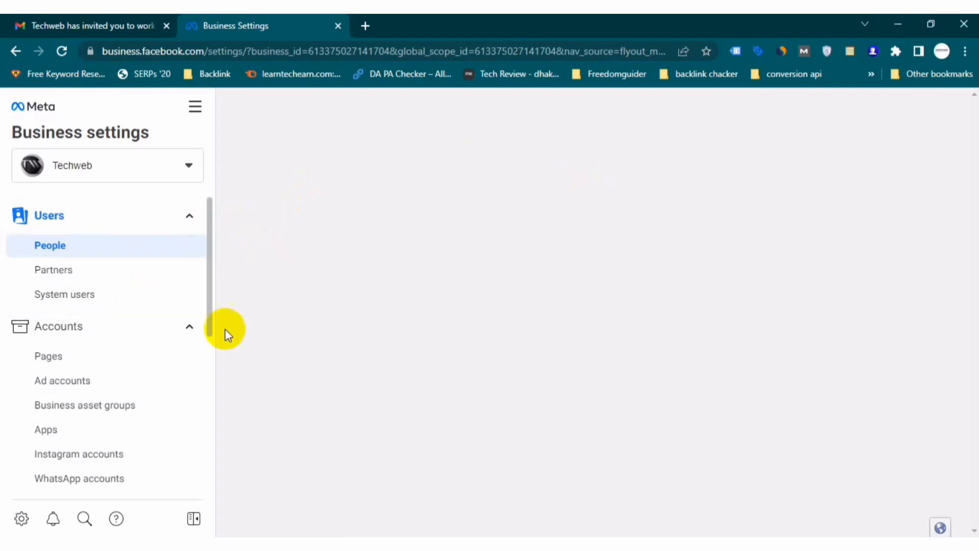
Remove the newly added person from Techweb in the admin's browser window and dismiss the confirmation.
{"action": "mouse_move", "coordinate": [298, 545]}
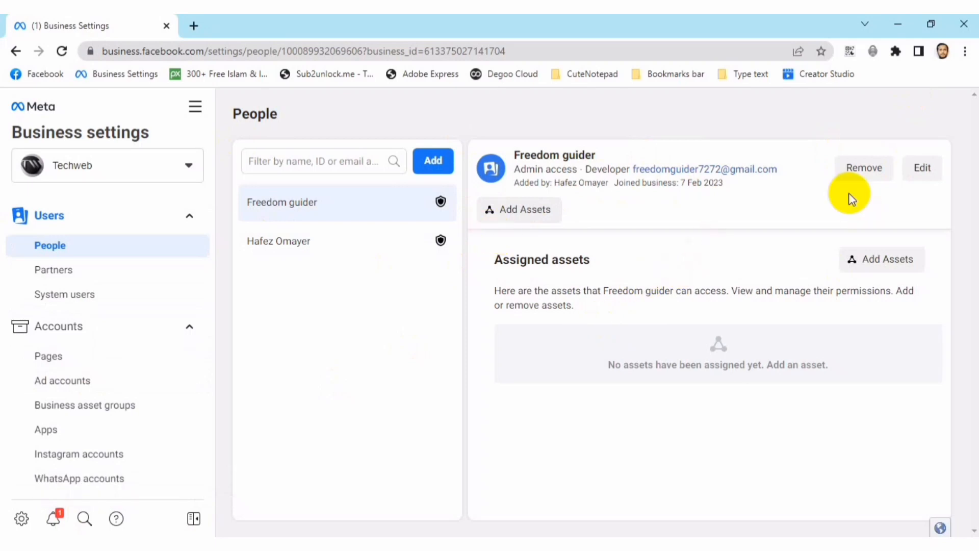
{"action": "left_click", "coordinate": [863, 171]}
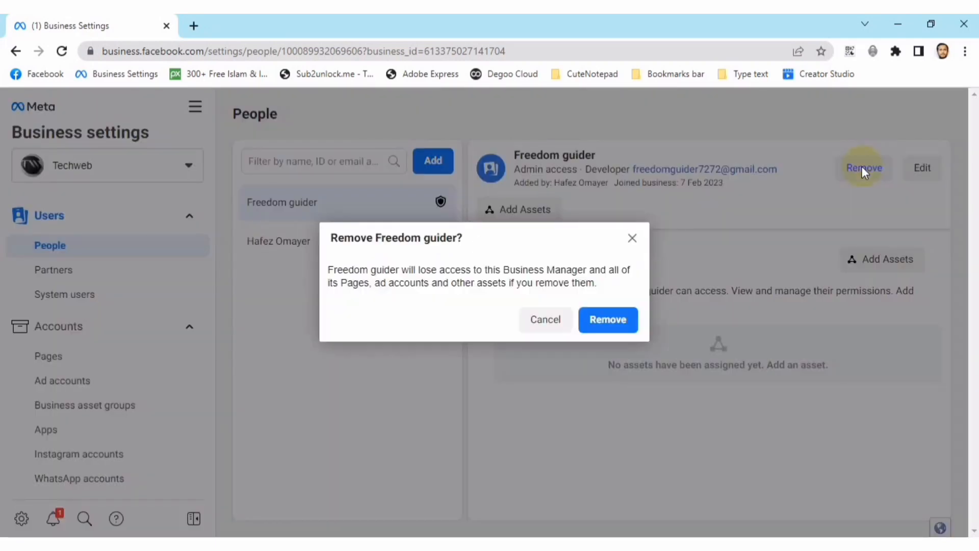
{"action": "left_click", "coordinate": [610, 321]}
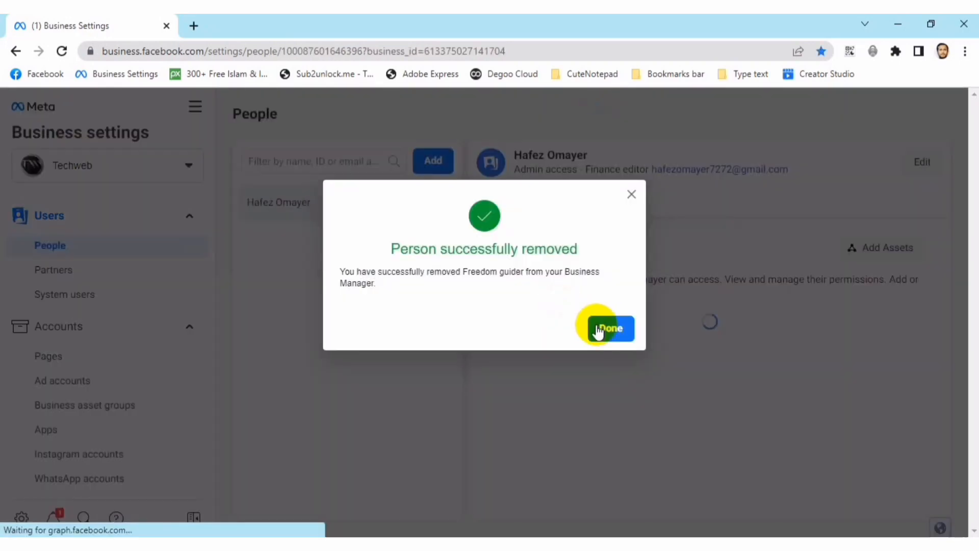
{"action": "left_click", "coordinate": [599, 332]}
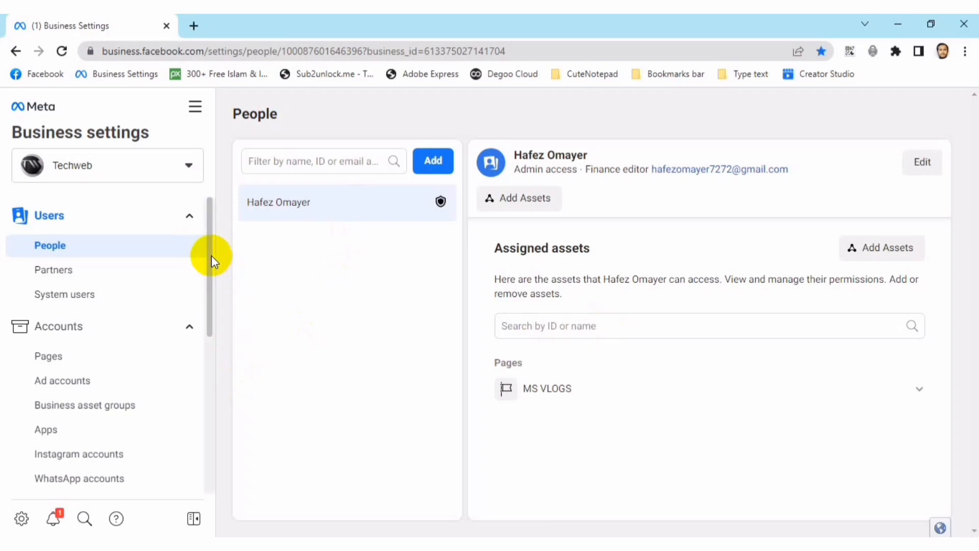
Reload Business settings in the invitee's browser window to check access, and return to the admin's People page.
{"action": "left_click", "coordinate": [415, 544]}
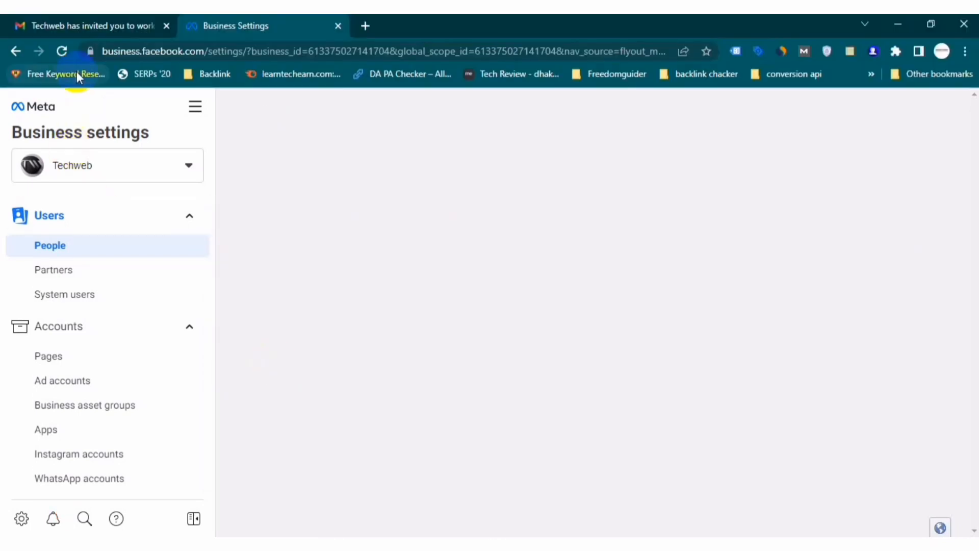
{"action": "left_click", "coordinate": [62, 52]}
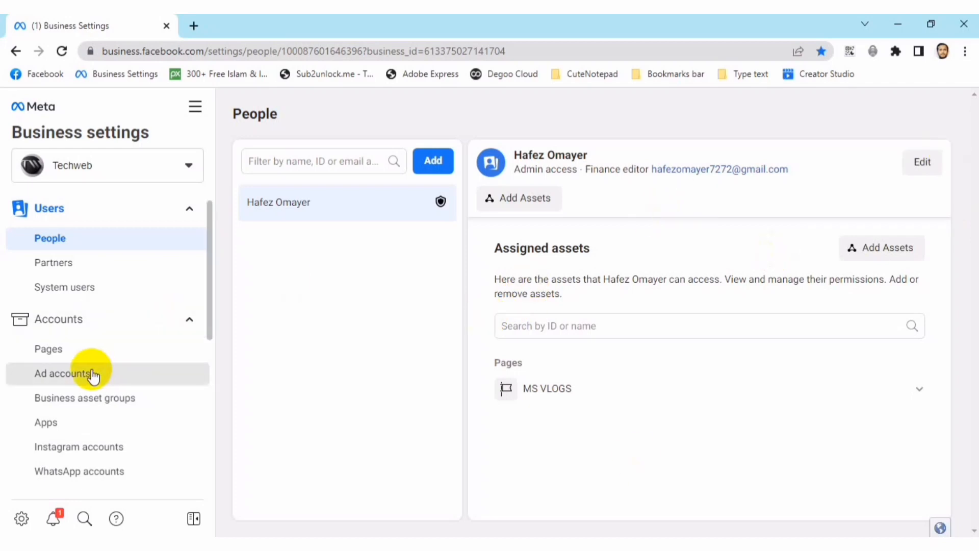
{"action": "left_click", "coordinate": [155, 329]}
{"action": "left_click", "coordinate": [158, 329]}
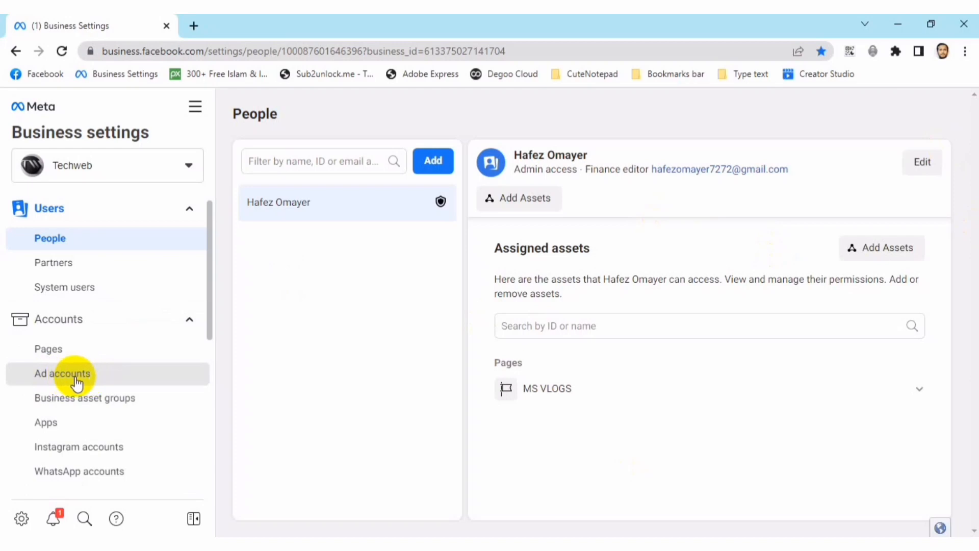
Check Techweb's ad accounts page and look up the ad account creation limit in the business information.
{"action": "left_click", "coordinate": [77, 383]}
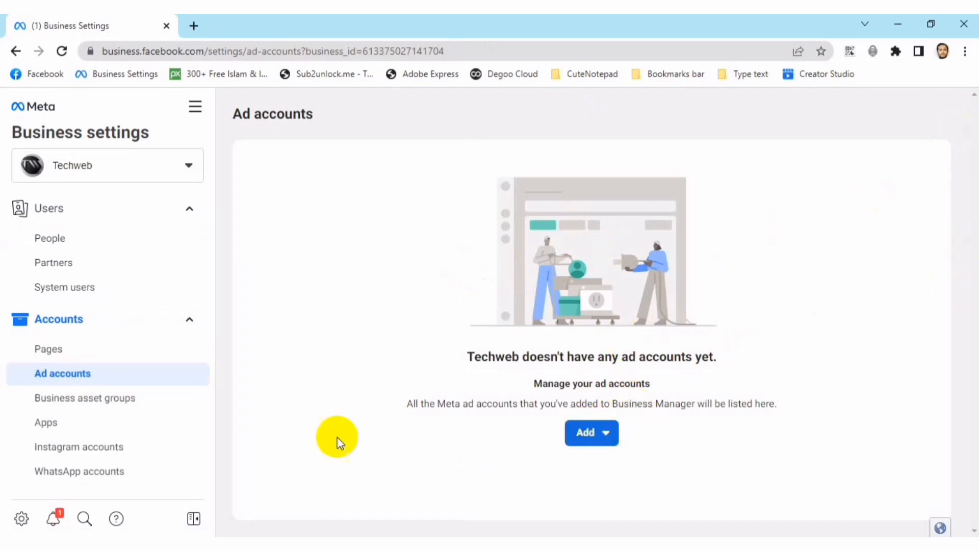
{"action": "left_click_drag", "start_coordinate": [210, 293], "coordinate": [193, 464]}
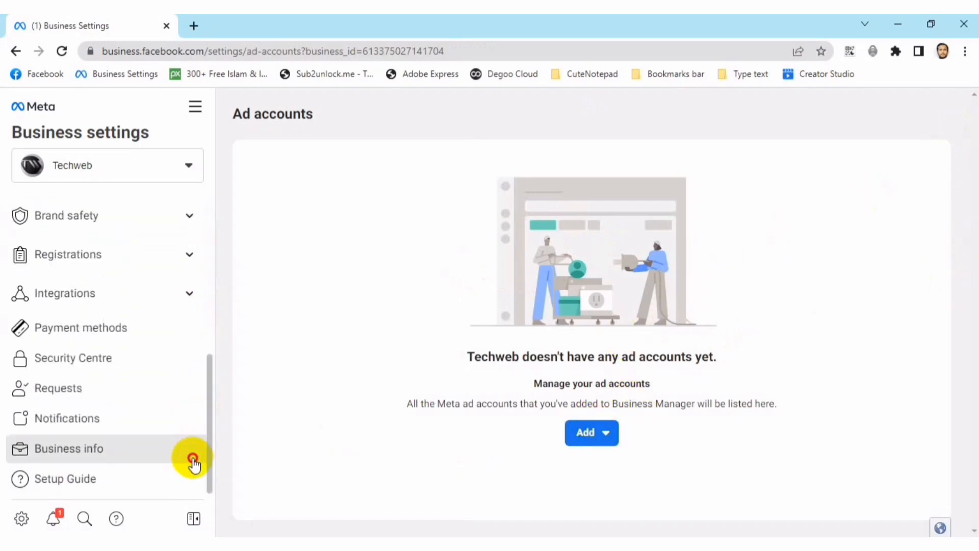
{"action": "left_click", "coordinate": [67, 451]}
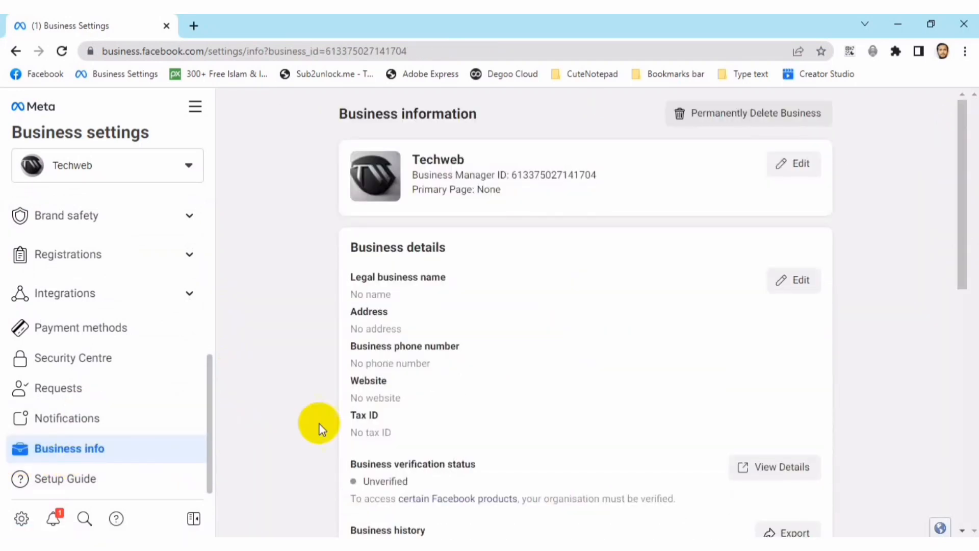
{"action": "left_click_drag", "start_coordinate": [958, 269], "coordinate": [944, 387]}
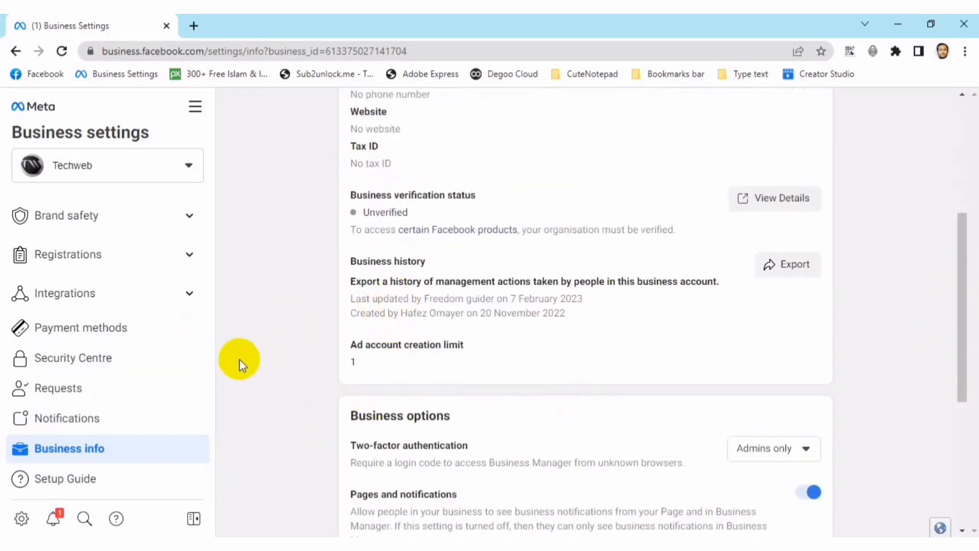
{"action": "scroll", "coordinate": [207, 374], "scroll_direction": "up", "scroll_amount": 3}
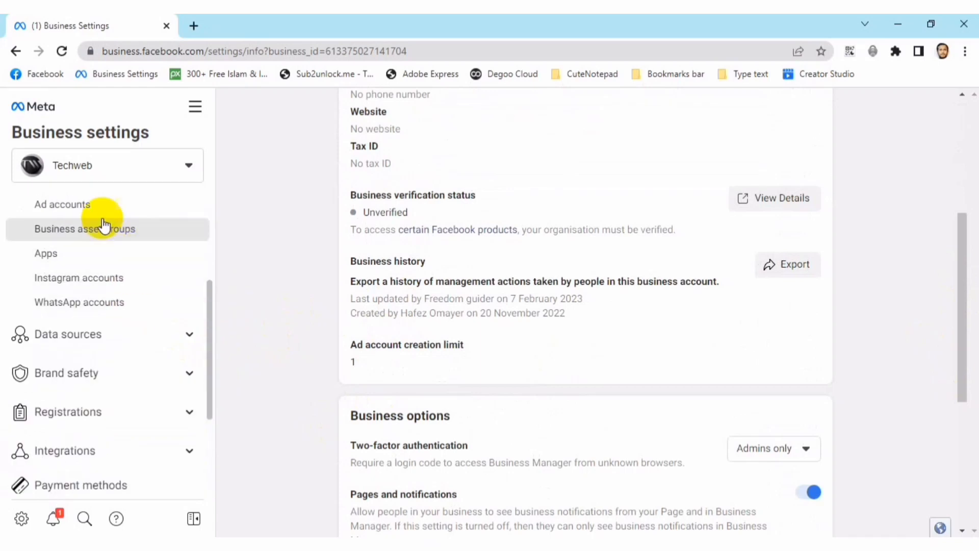
Start creating a new ad account for Techweb and name it techweb7272.
{"action": "left_click", "coordinate": [87, 215]}
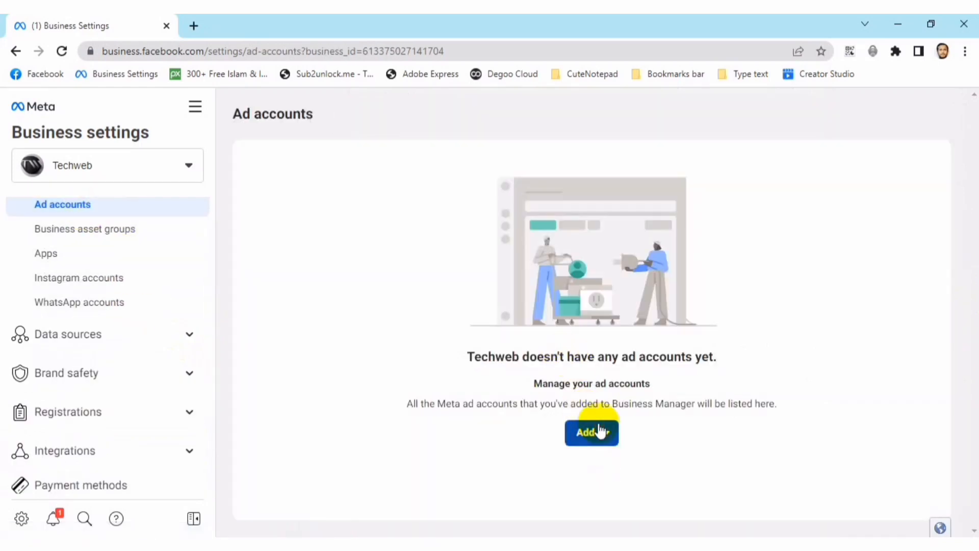
{"action": "left_click", "coordinate": [579, 435]}
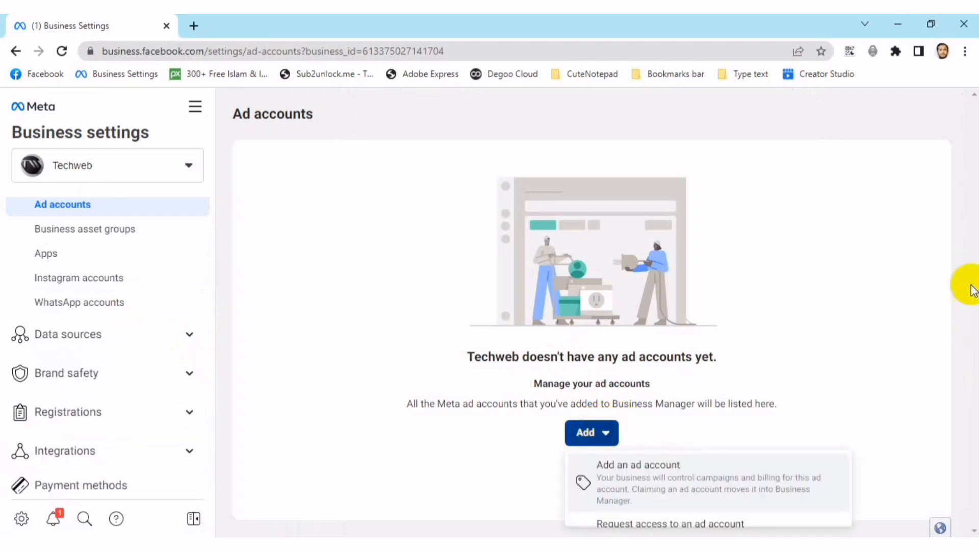
{"action": "left_click", "coordinate": [914, 370]}
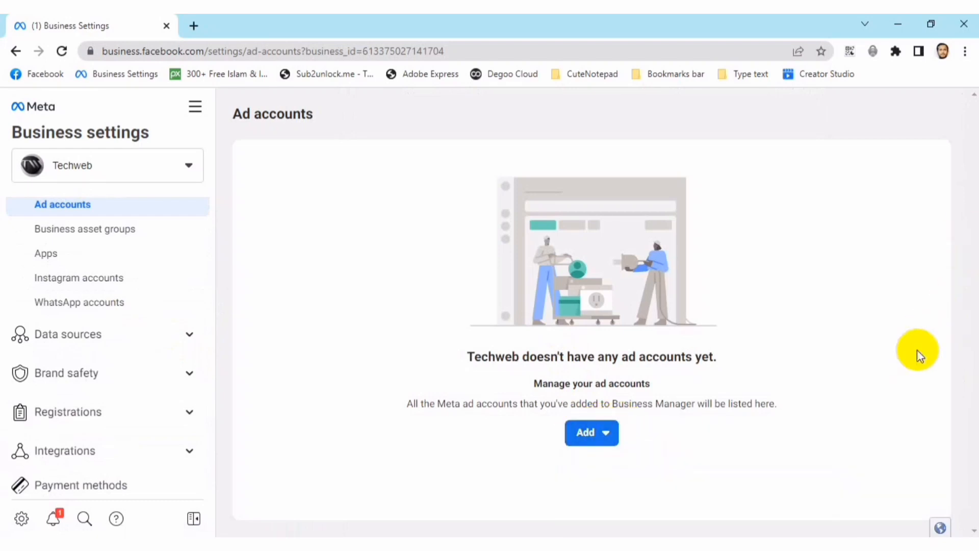
{"action": "left_click", "coordinate": [620, 436]}
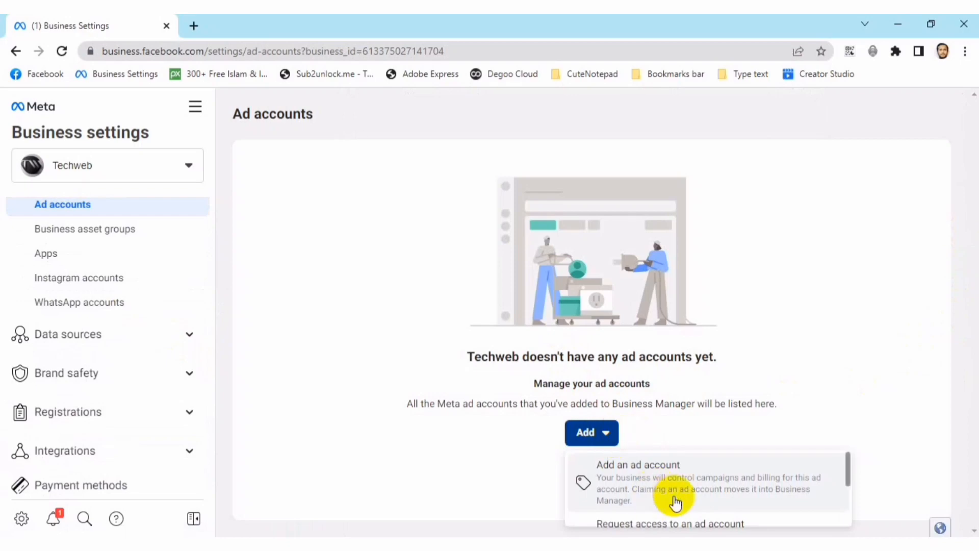
{"action": "scroll", "coordinate": [824, 487], "scroll_direction": "down", "scroll_amount": 2}
{"action": "scroll", "coordinate": [846, 487], "scroll_direction": "down", "scroll_amount": 2}
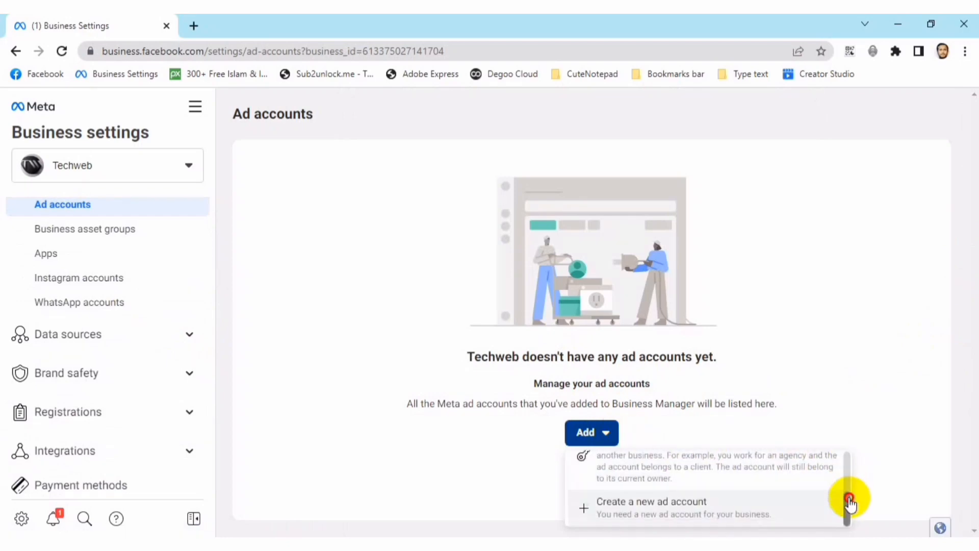
{"action": "left_click", "coordinate": [706, 513]}
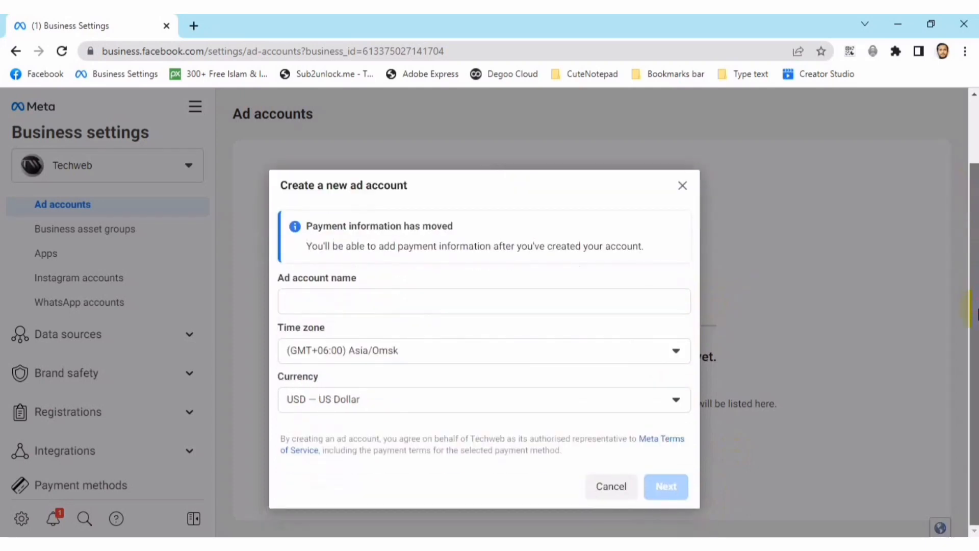
{"action": "left_click", "coordinate": [377, 308]}
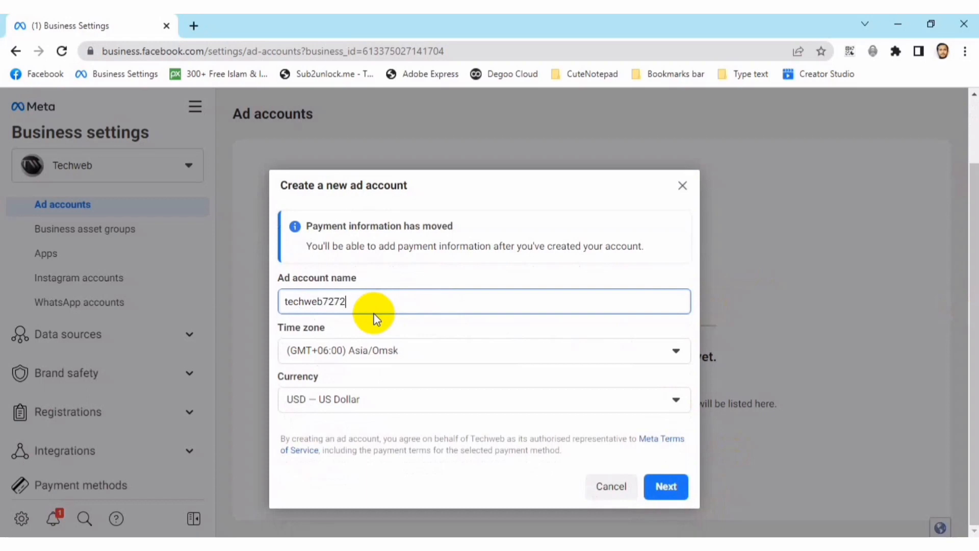
Set the new ad account's time zone to (GMT+06:00) Asia/Dhaka.
{"action": "left_click", "coordinate": [450, 351]}
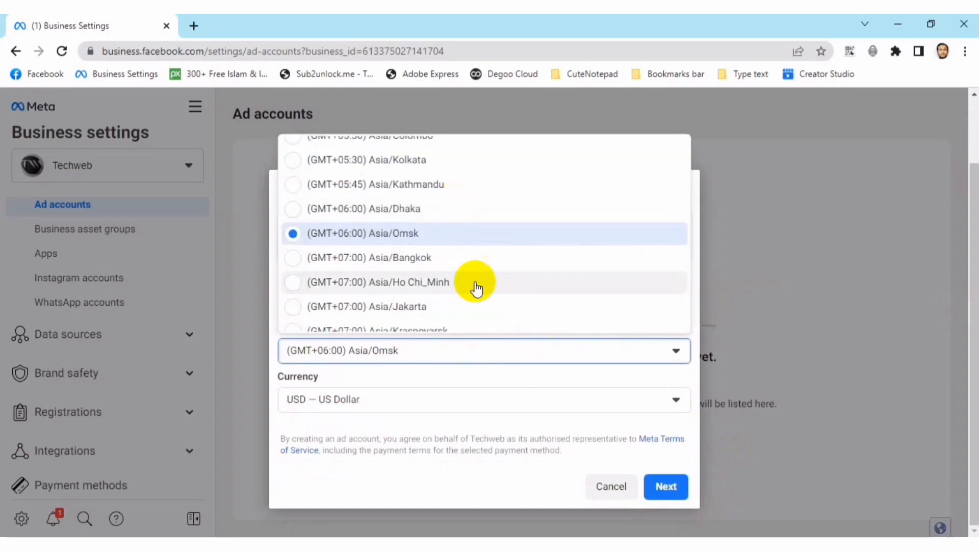
{"action": "scroll", "coordinate": [408, 236], "scroll_direction": "down", "scroll_amount": 3}
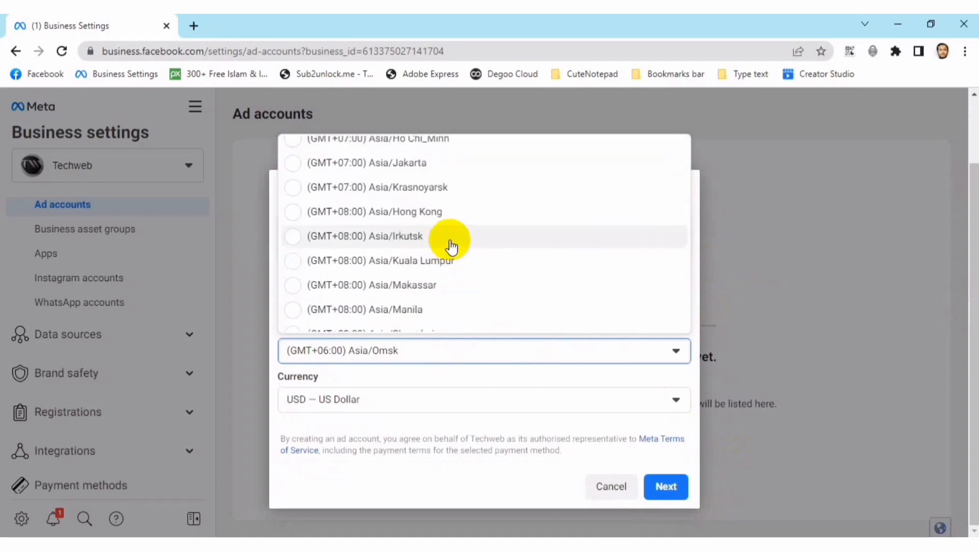
{"action": "scroll", "coordinate": [429, 160], "scroll_direction": "up", "scroll_amount": 6}
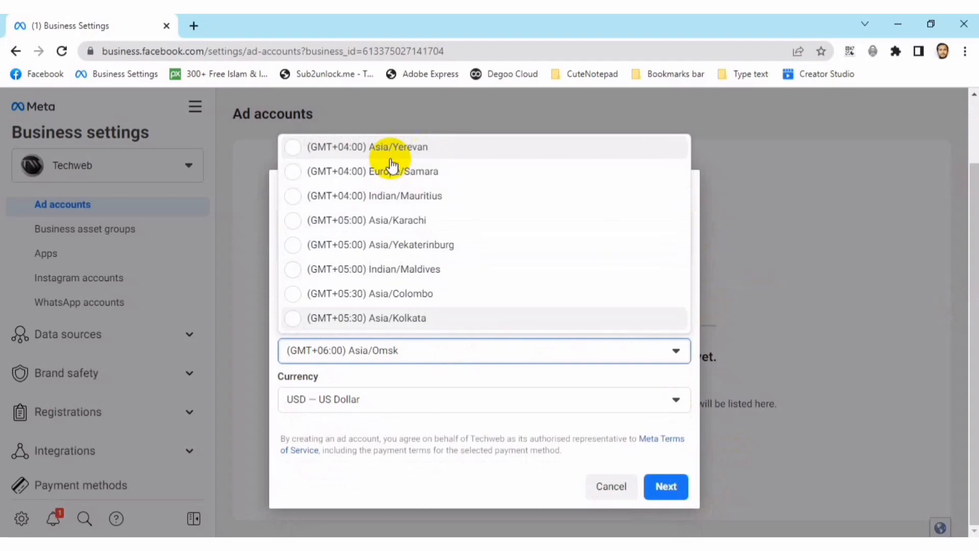
{"action": "type", "text": "bangladesh"}
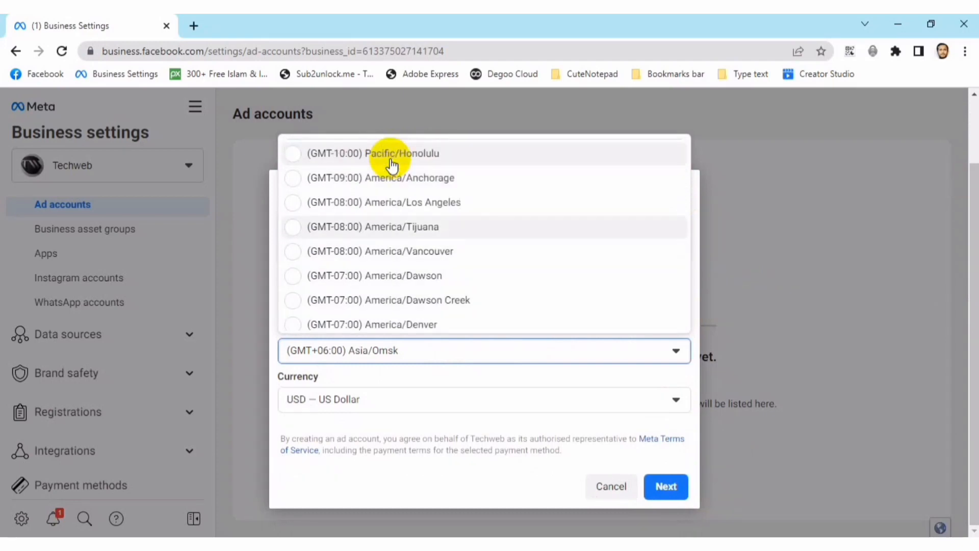
{"action": "key", "text": "Up"}
{"action": "key", "text": "Up"}
{"action": "key", "text": "Up"}
{"action": "key", "text": "Up"}
{"action": "key", "text": "Up"}
{"action": "key", "text": "Up"}
{"action": "key", "text": "Up"}
{"action": "key", "text": "Up"}
{"action": "key", "text": "Up"}
{"action": "key", "text": "Up"}
{"action": "key", "text": "Up"}
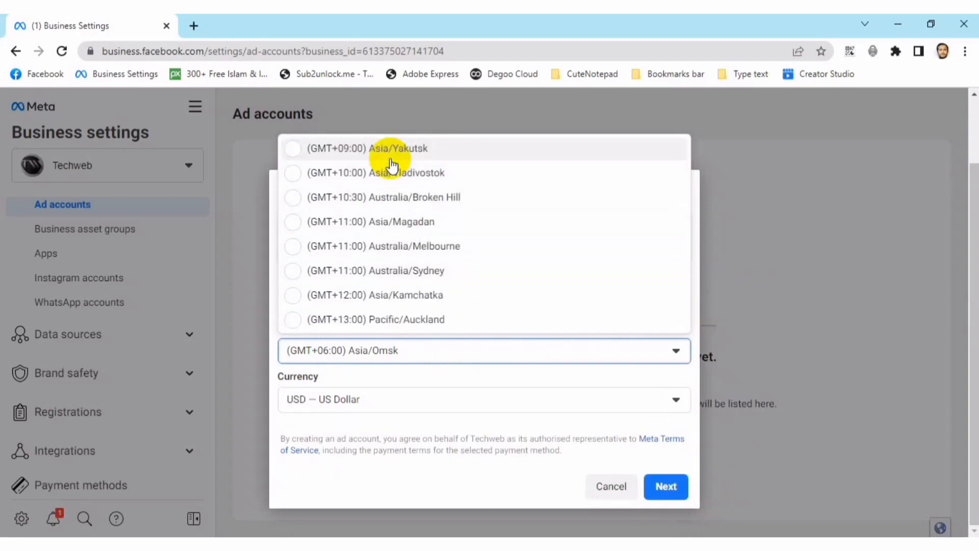
{"action": "key", "text": "Up"}
{"action": "key", "text": "Up"}
{"action": "key", "text": "Up"}
{"action": "key", "text": "Up"}
{"action": "key", "text": "Up"}
{"action": "key", "text": "Up"}
{"action": "key", "text": "Up"}
{"action": "key", "text": "Up"}
{"action": "key", "text": "Up"}
{"action": "key", "text": "Up"}
{"action": "key", "text": "Up"}
{"action": "key", "text": "Up"}
{"action": "key", "text": "Up"}
{"action": "key", "text": "Up"}
{"action": "key", "text": "Up"}
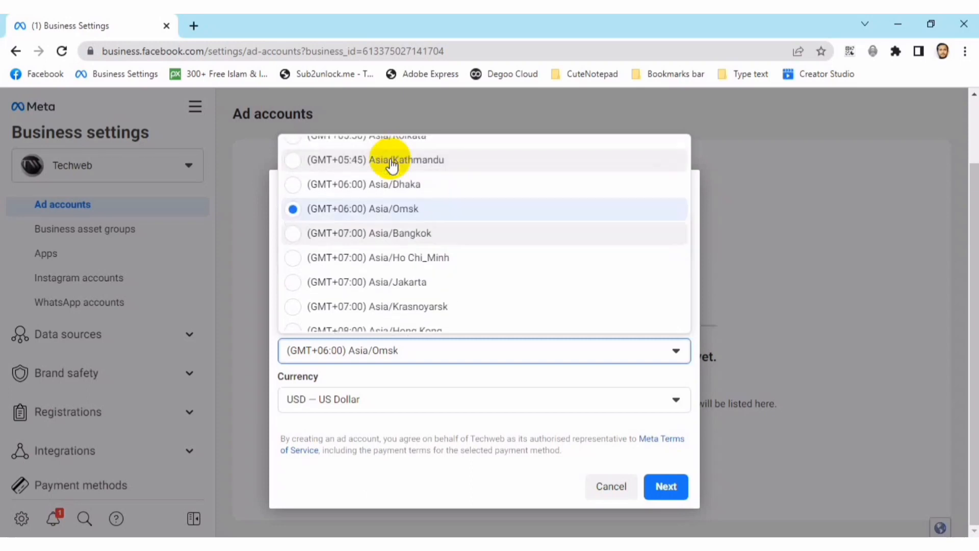
{"action": "key", "text": "Up"}
{"action": "key", "text": "Up"}
{"action": "key", "text": "Up"}
{"action": "key", "text": "Up"}
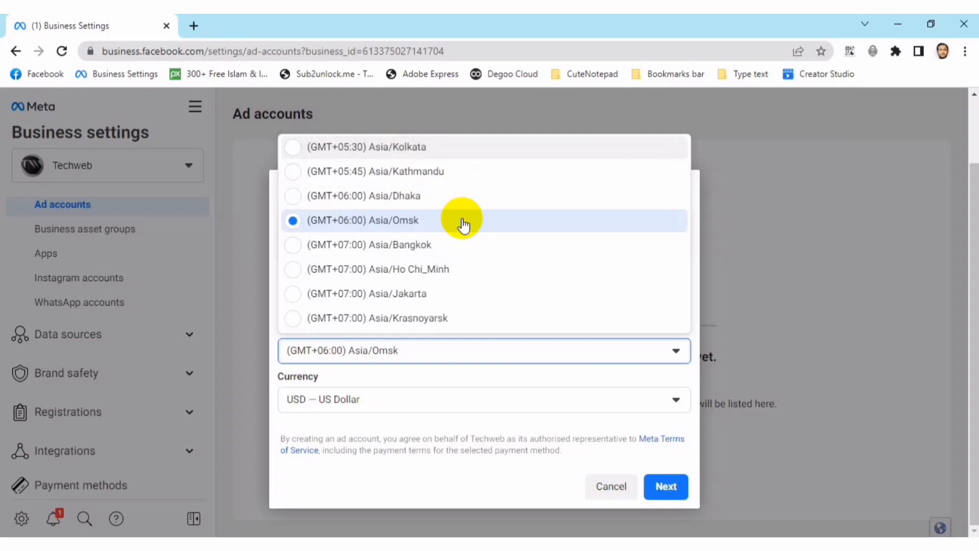
{"action": "left_click", "coordinate": [412, 207]}
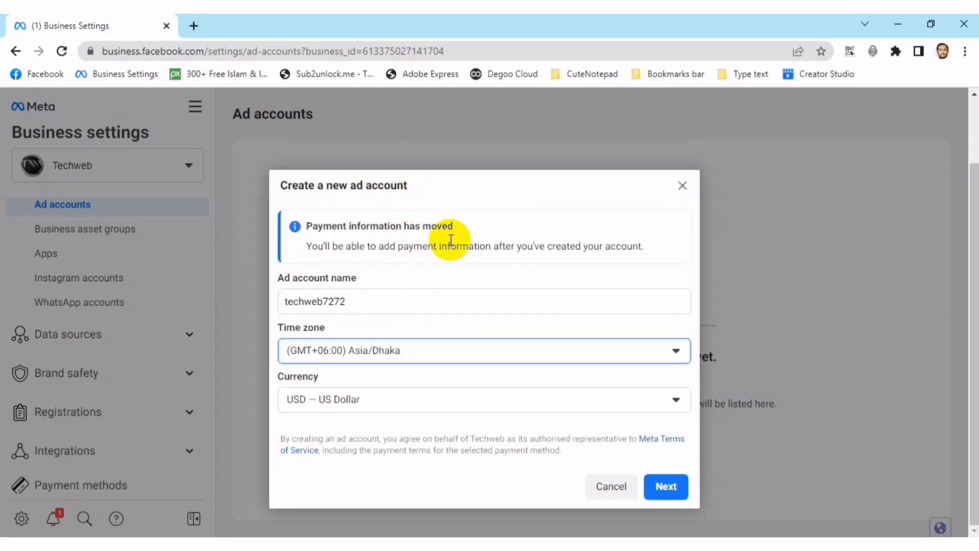
Choose USD – US Dollar as the currency and create the ad account for My business (Techweb).
{"action": "left_click", "coordinate": [369, 399]}
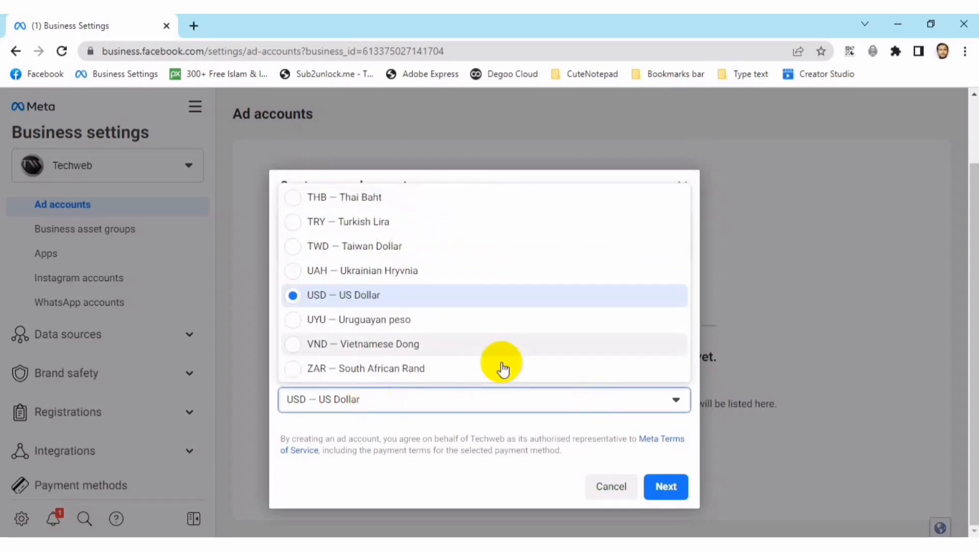
{"action": "left_click", "coordinate": [416, 295]}
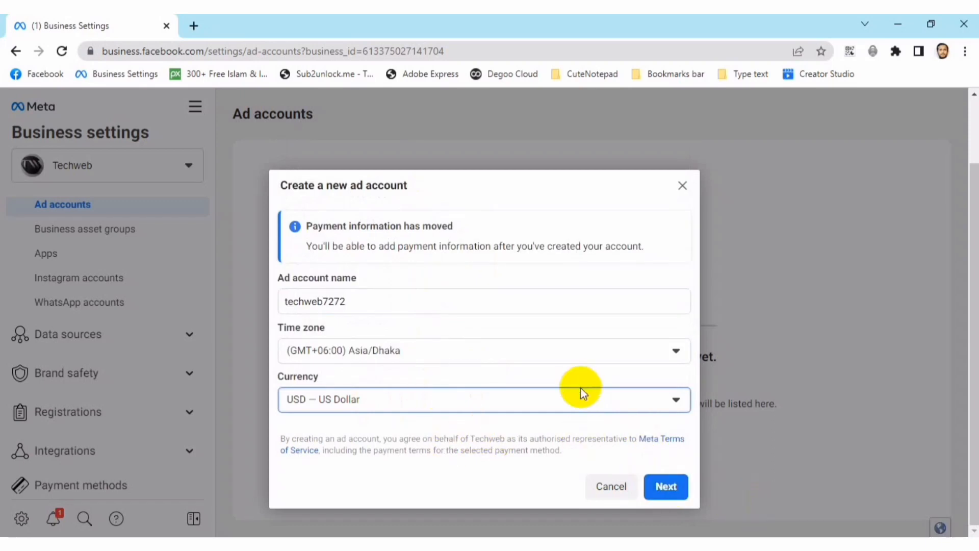
{"action": "left_click", "coordinate": [664, 482]}
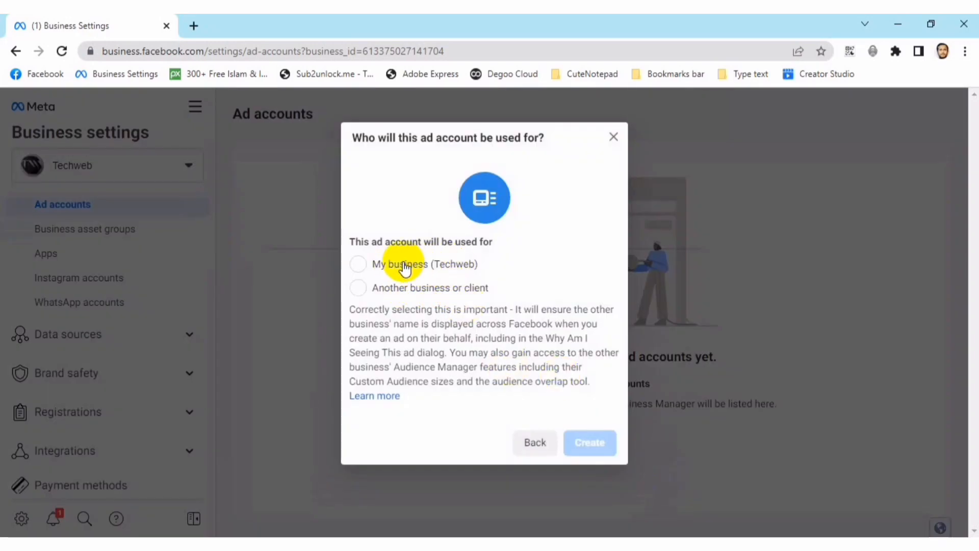
{"action": "left_click", "coordinate": [597, 442]}
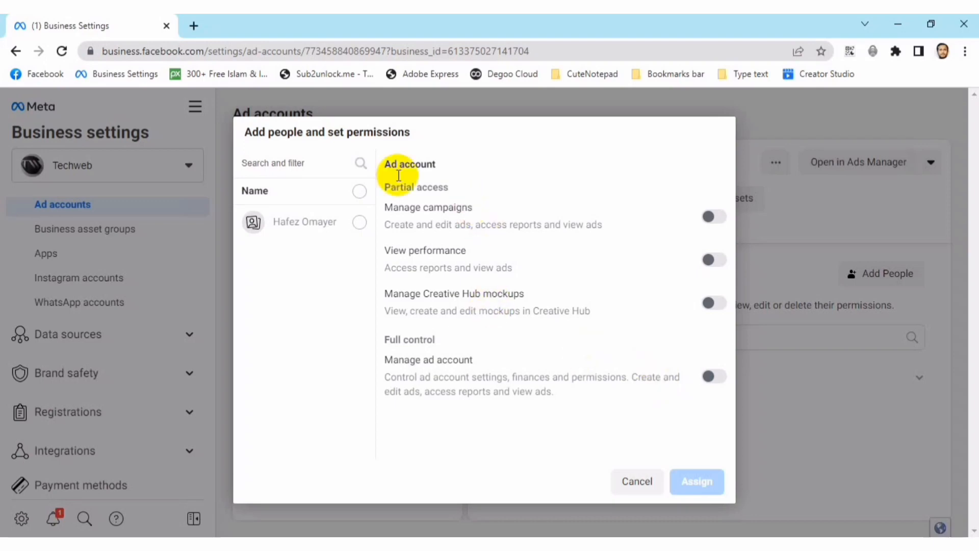
Assign the listed person full control to manage the ad account, and exit without adding payment information.
{"action": "left_click", "coordinate": [360, 223]}
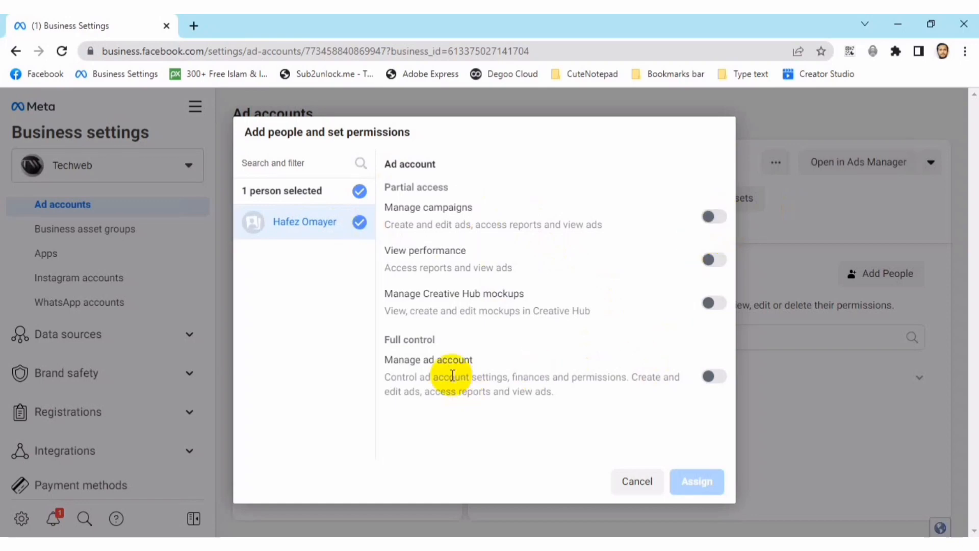
{"action": "left_click", "coordinate": [717, 379]}
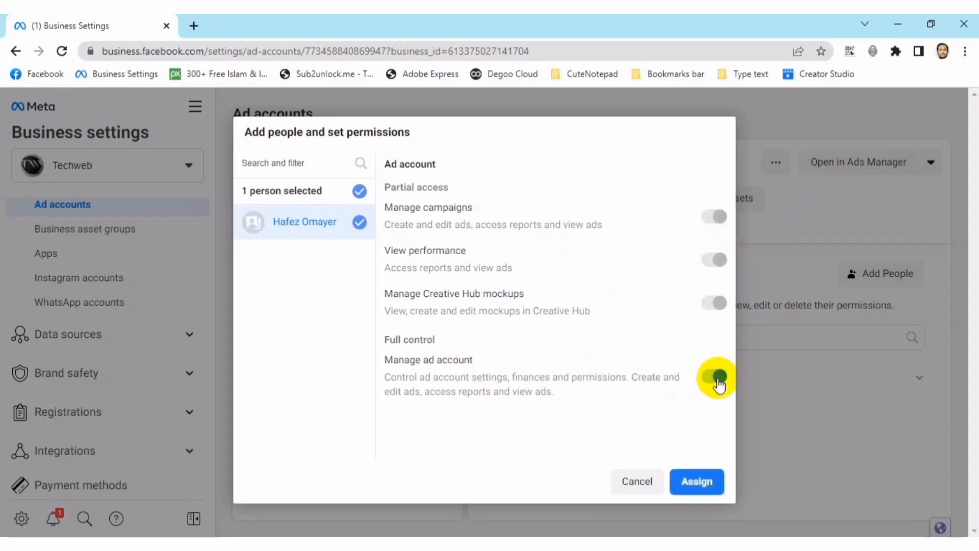
{"action": "left_click", "coordinate": [708, 481]}
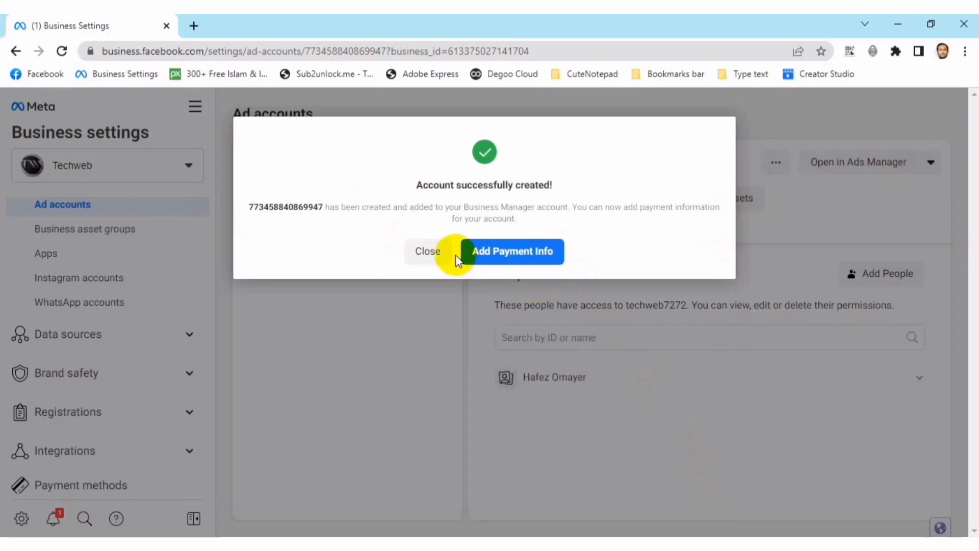
{"action": "left_click", "coordinate": [439, 252]}
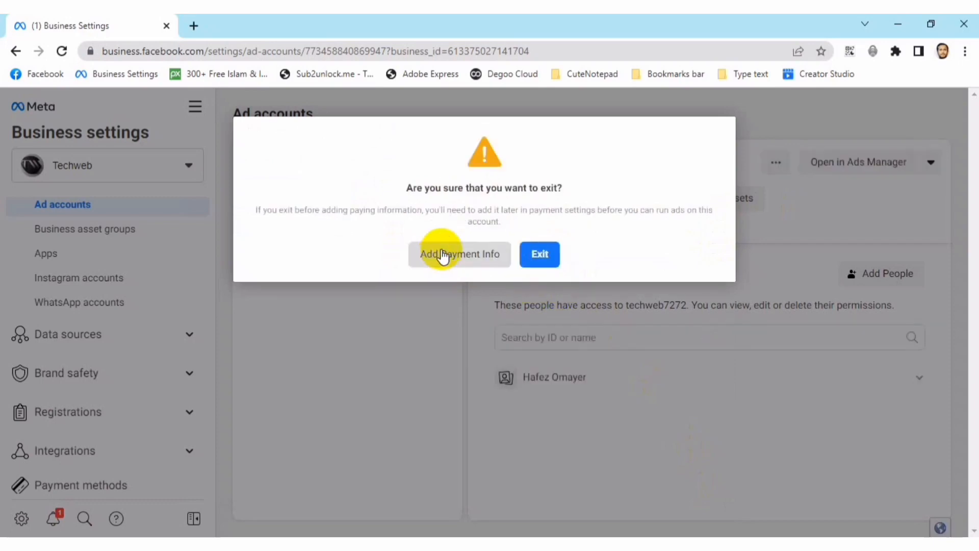
{"action": "left_click", "coordinate": [533, 269]}
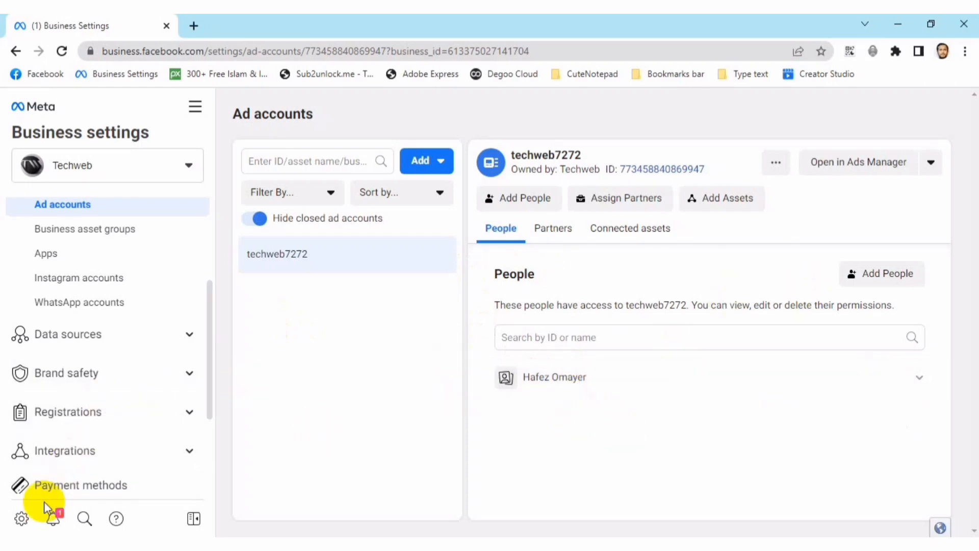
Check the Business notifications and close them again.
{"action": "left_click", "coordinate": [52, 519]}
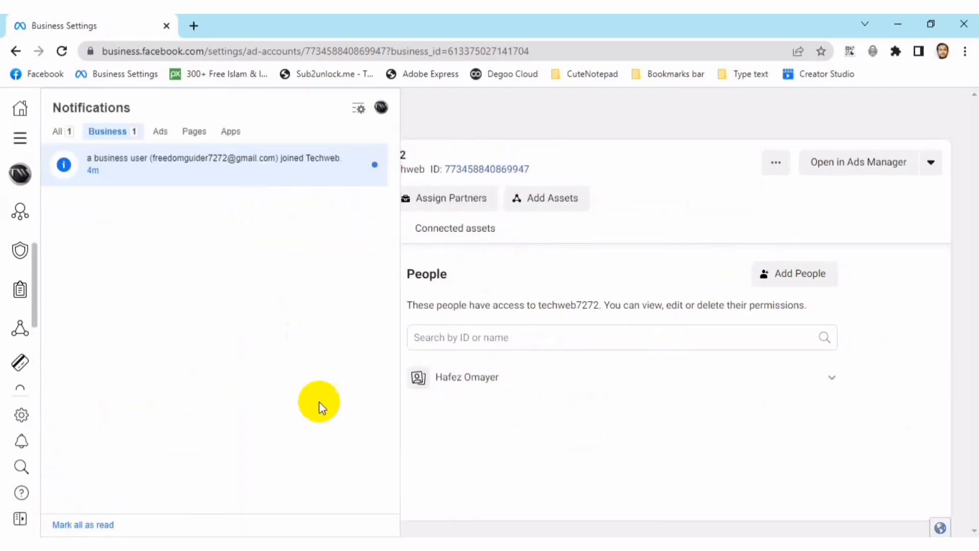
{"action": "left_click", "coordinate": [476, 455]}
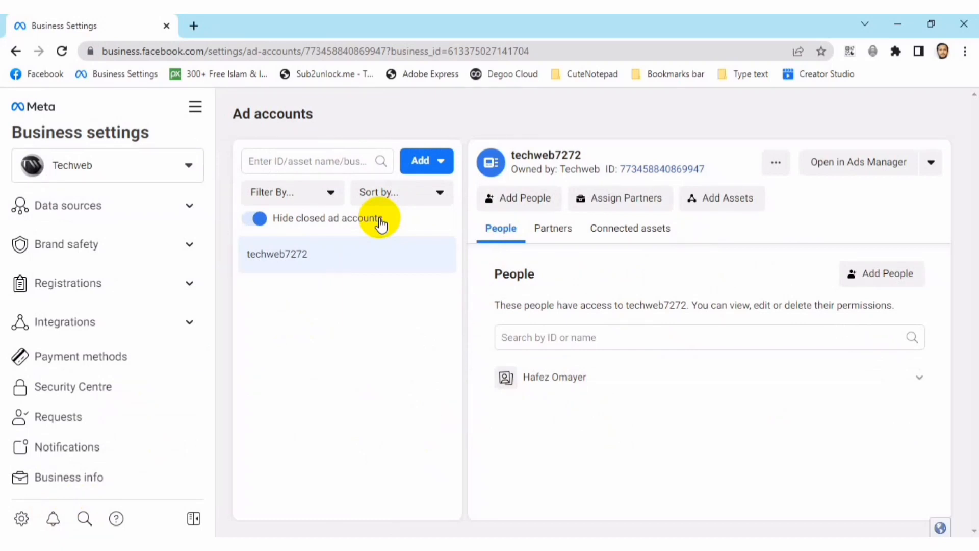
{"action": "left_click", "coordinate": [433, 163]}
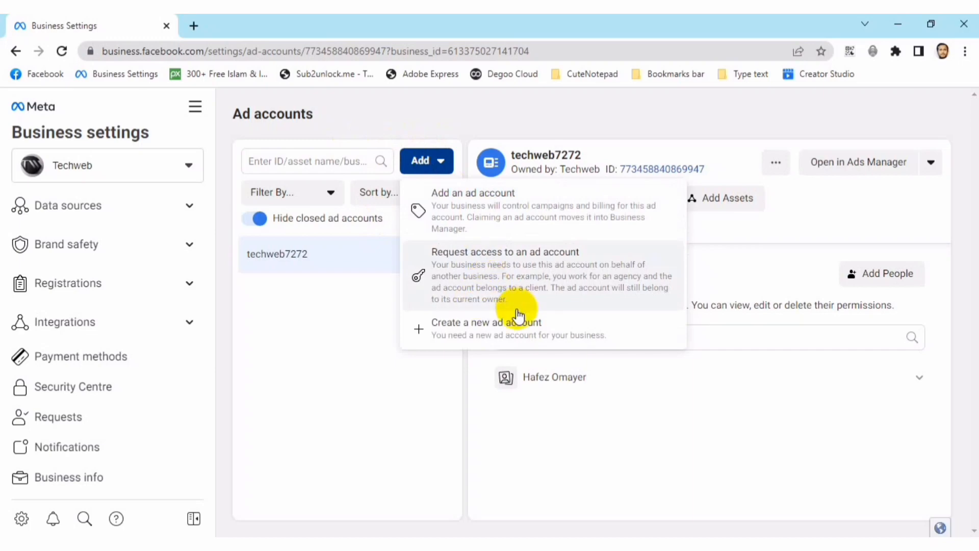
{"action": "left_click", "coordinate": [308, 355]}
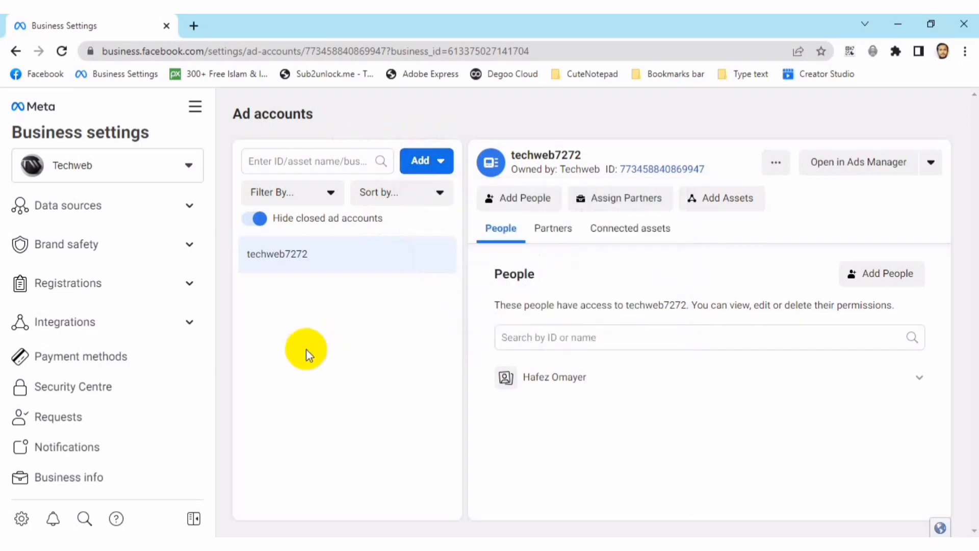
Try to find the new person by e-mail address among the people assignable to techweb7272, and leave without assigning anyone.
{"action": "left_click", "coordinate": [531, 201]}
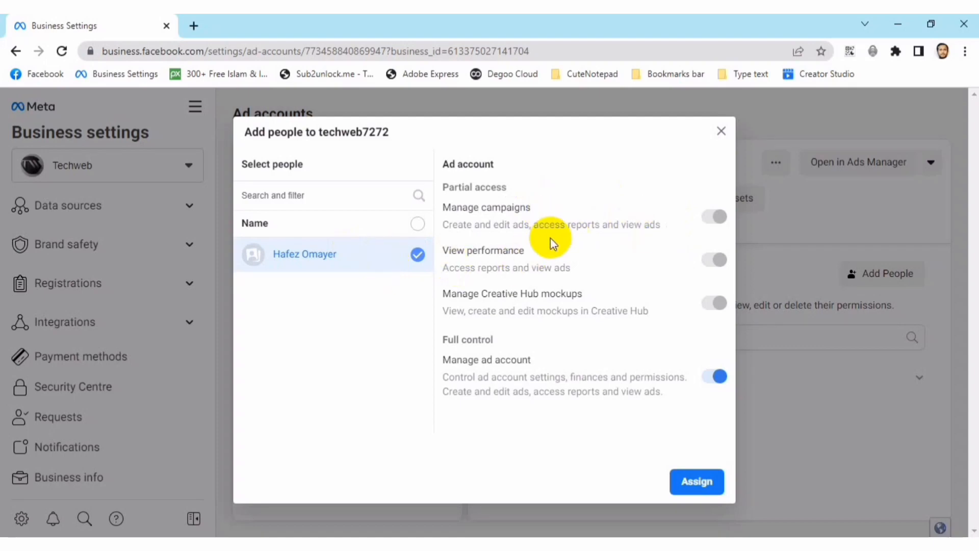
{"action": "left_click", "coordinate": [317, 201]}
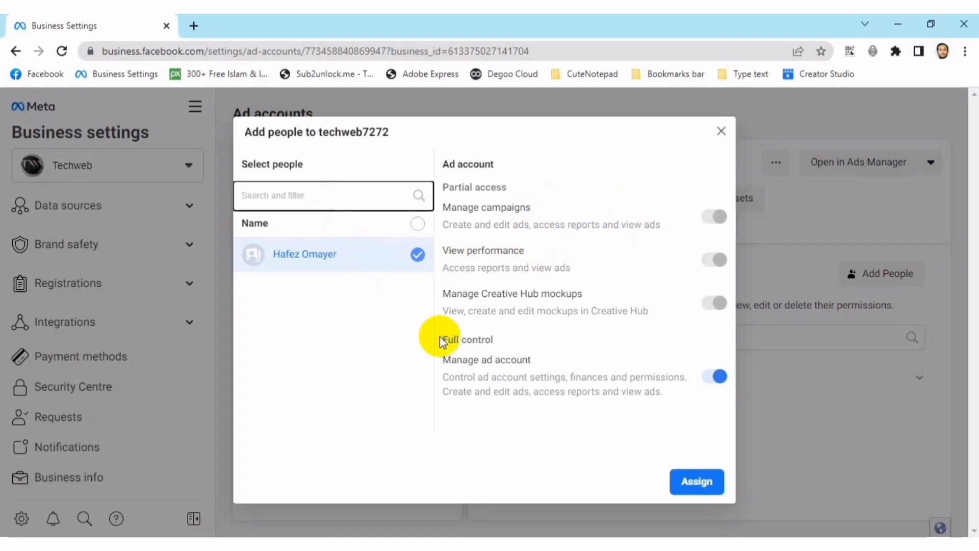
{"action": "left_click", "coordinate": [328, 198]}
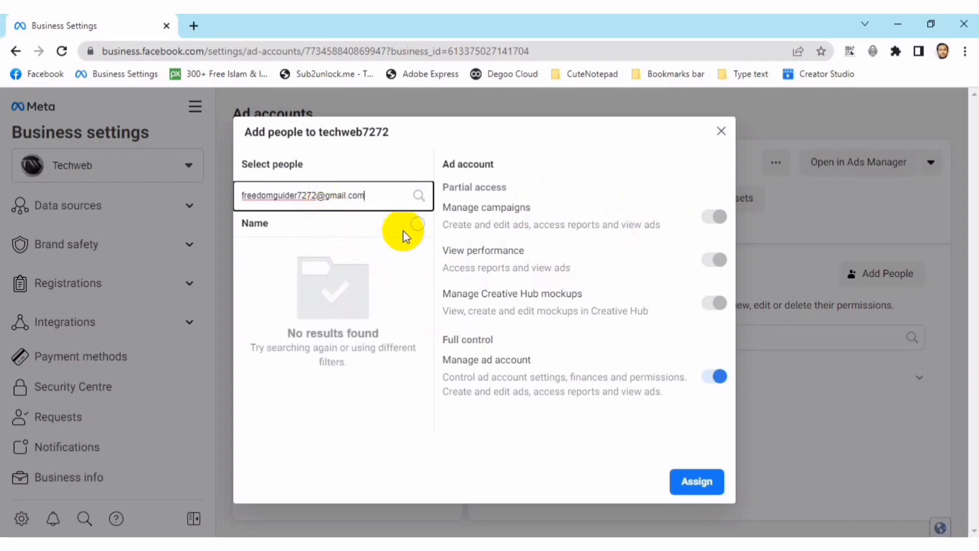
{"action": "key", "text": "BackSpace"}
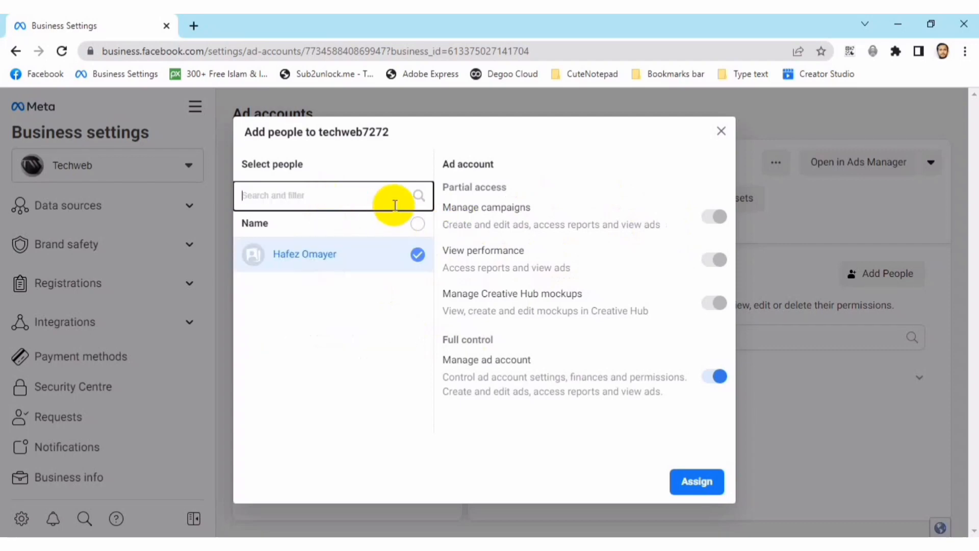
{"action": "left_click", "coordinate": [720, 131]}
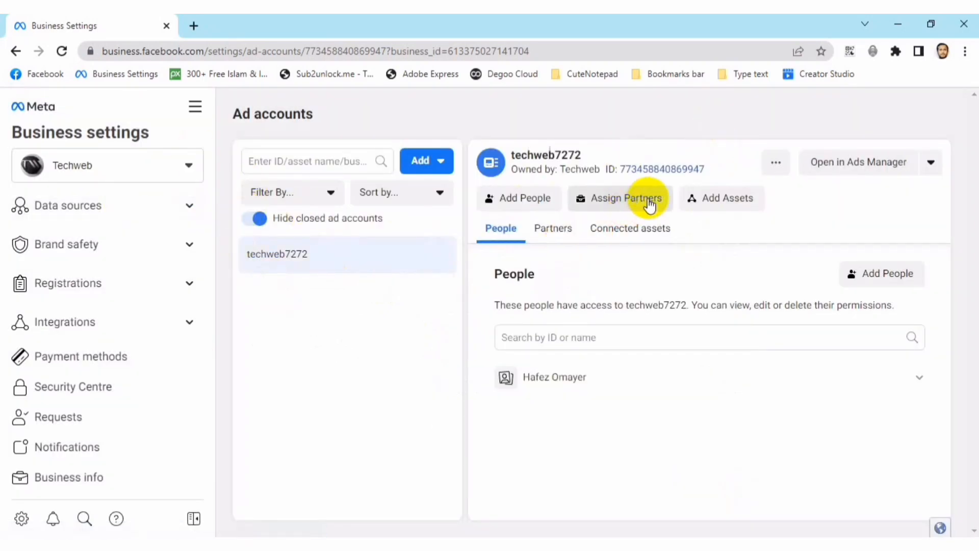
{"action": "left_click", "coordinate": [547, 204]}
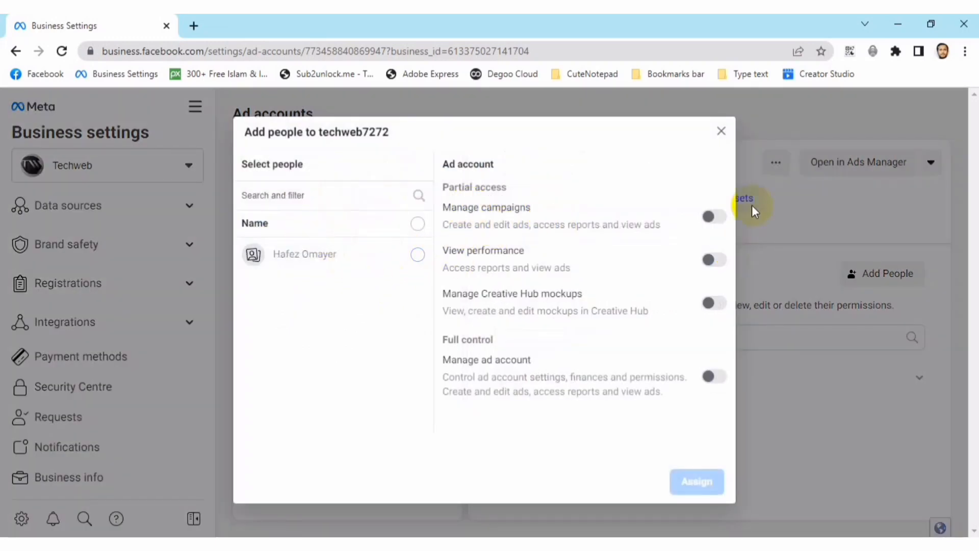
{"action": "left_click", "coordinate": [722, 138]}
Start inviting a new person to the Techweb business from the People settings, and fill in the invitee's e-mail address.
{"action": "scroll", "coordinate": [204, 346], "scroll_direction": "up", "scroll_amount": 5}
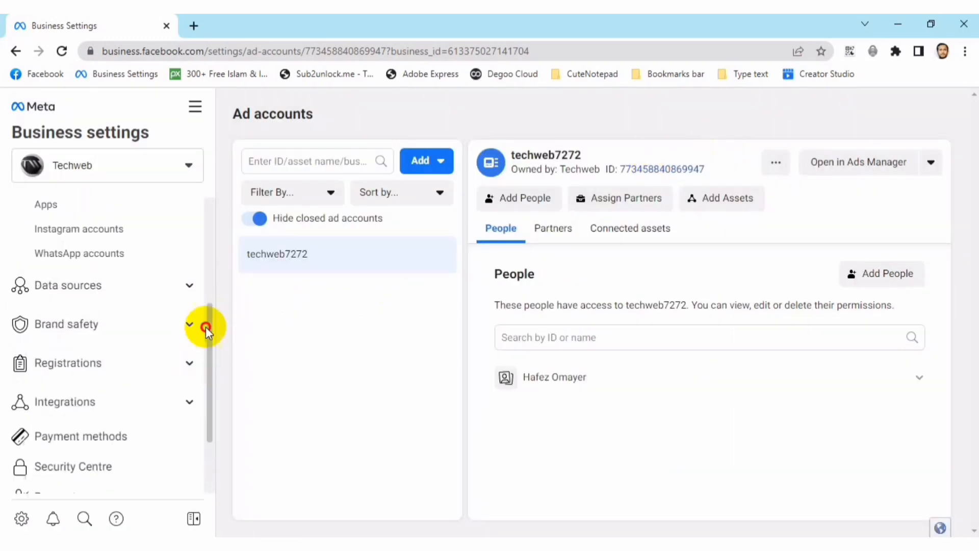
{"action": "left_click", "coordinate": [127, 220]}
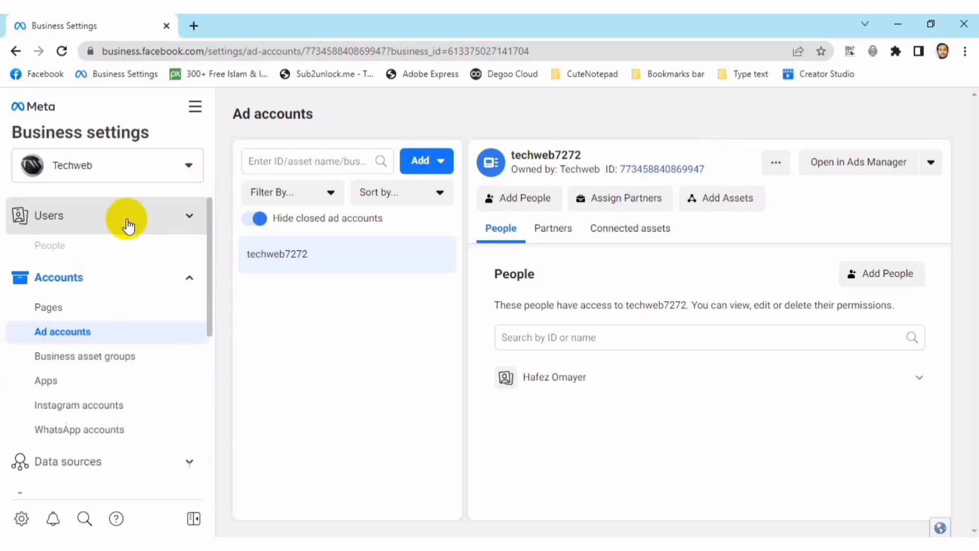
{"action": "left_click", "coordinate": [127, 220]}
{"action": "left_click", "coordinate": [107, 247]}
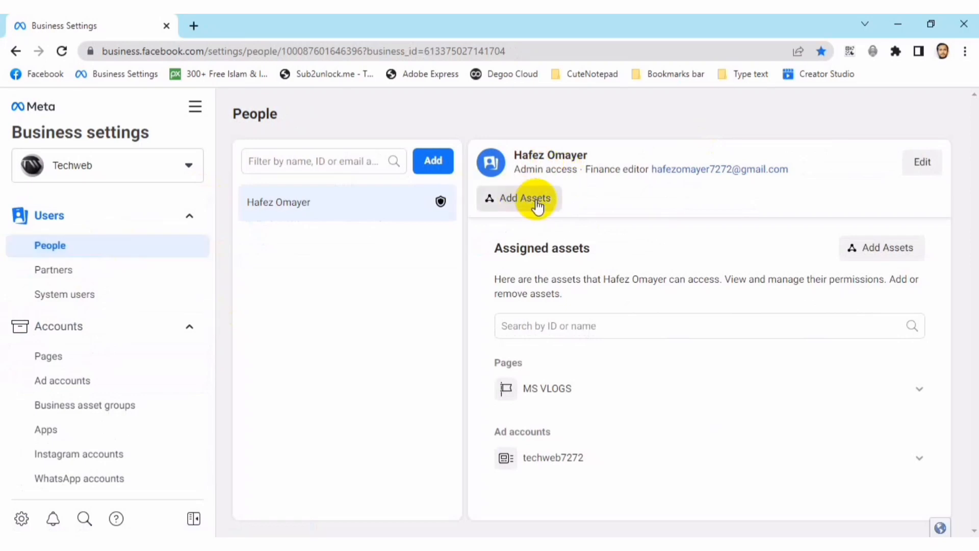
{"action": "left_click", "coordinate": [434, 161]}
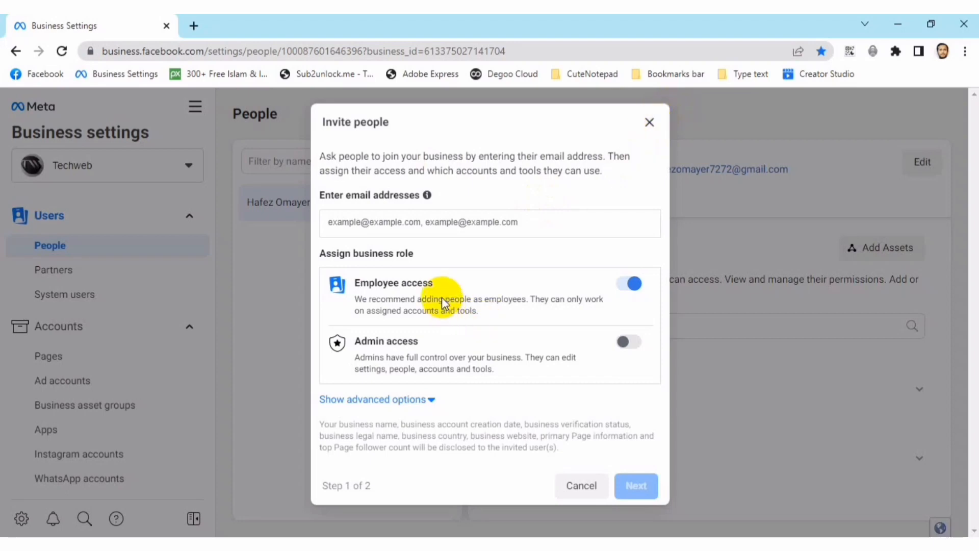
{"action": "left_click", "coordinate": [477, 220]}
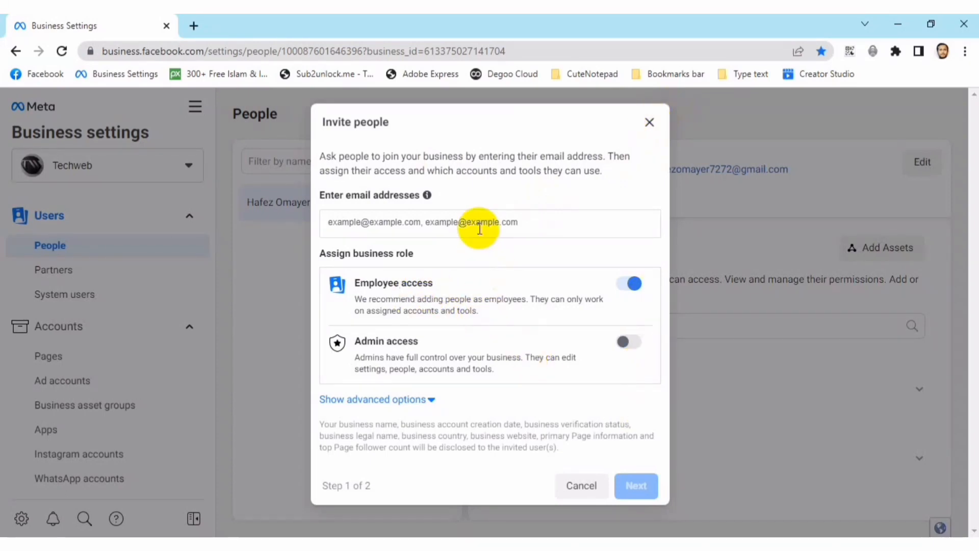
{"action": "key", "text": "ctrl+v"}
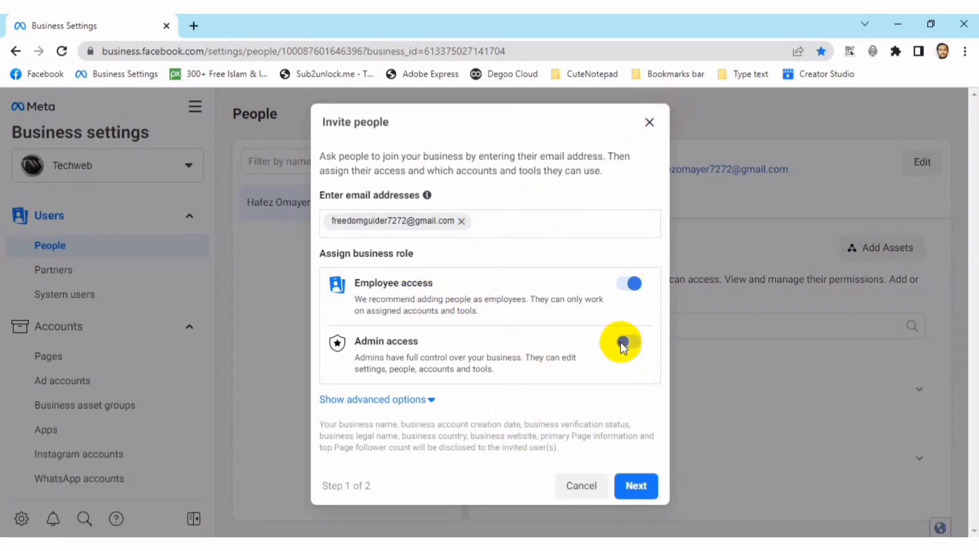
Check the additional roles, keep only Employee access, and send the invitation without assigning any assets.
{"action": "left_click", "coordinate": [421, 400]}
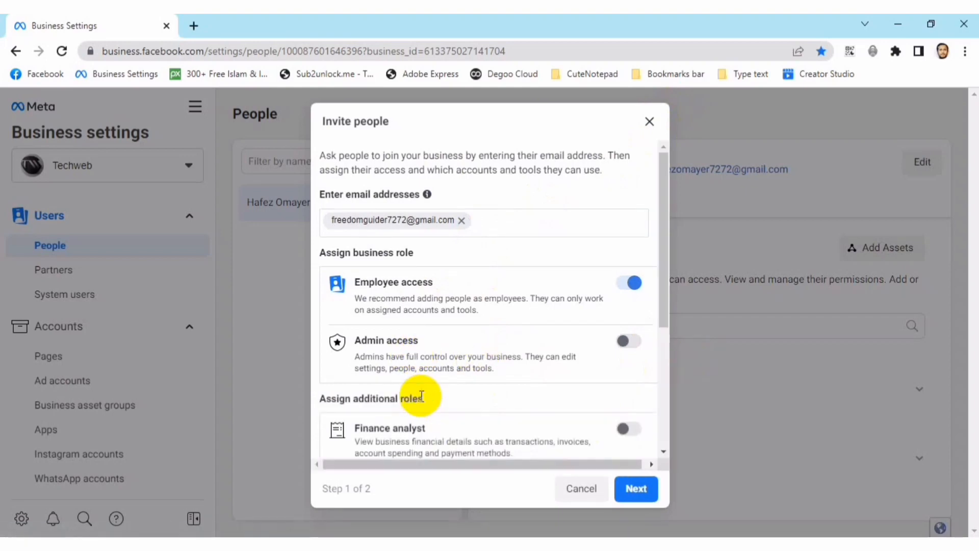
{"action": "left_click_drag", "start_coordinate": [649, 295], "coordinate": [673, 345]}
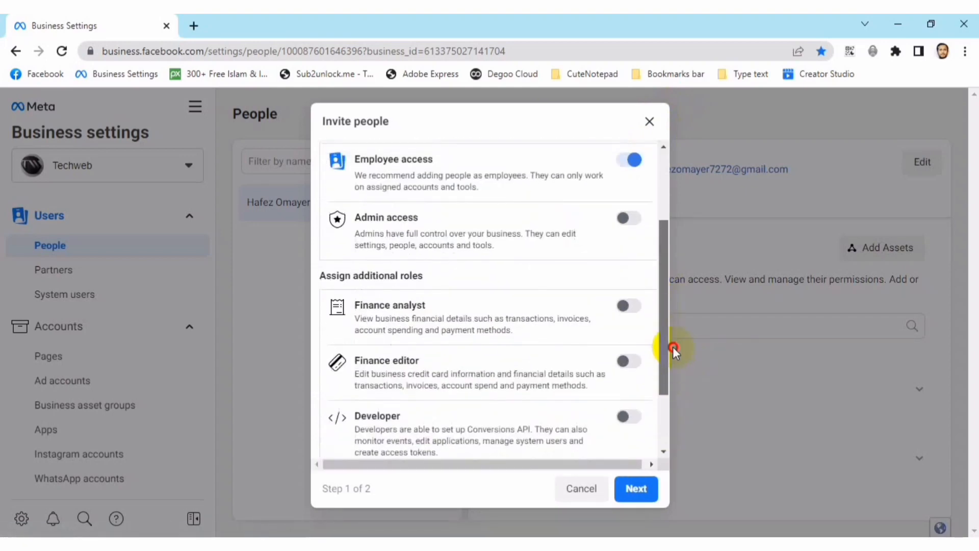
{"action": "left_click", "coordinate": [628, 238]}
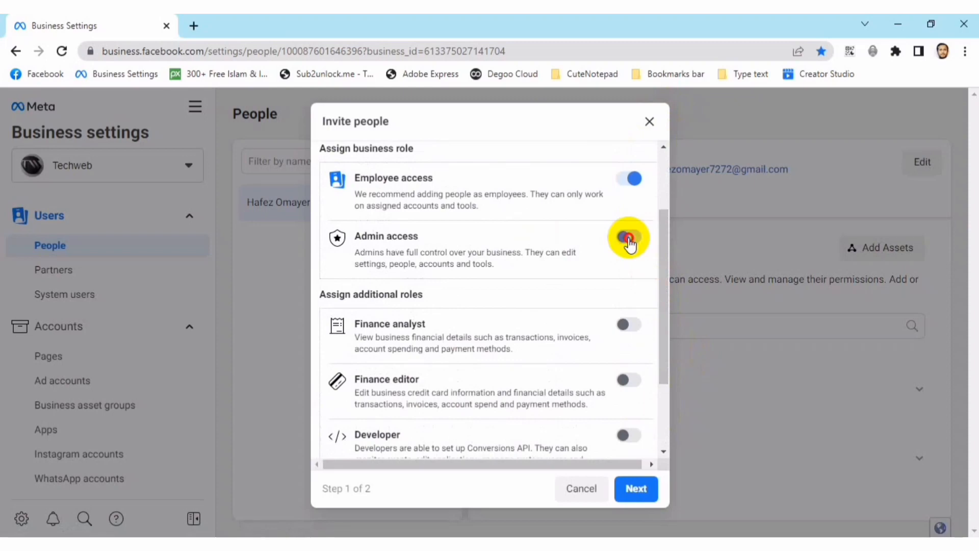
{"action": "left_click", "coordinate": [631, 239]}
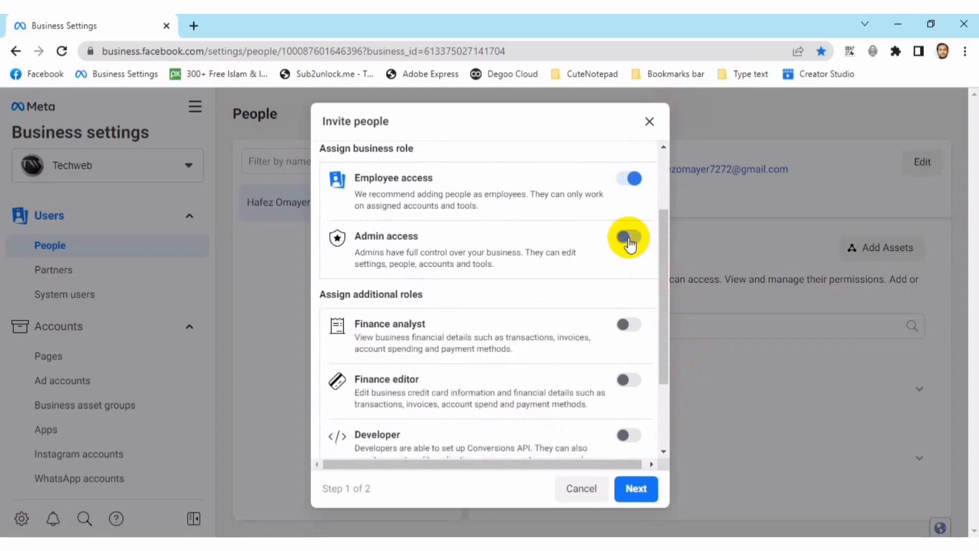
{"action": "left_click_drag", "start_coordinate": [662, 262], "coordinate": [655, 310]}
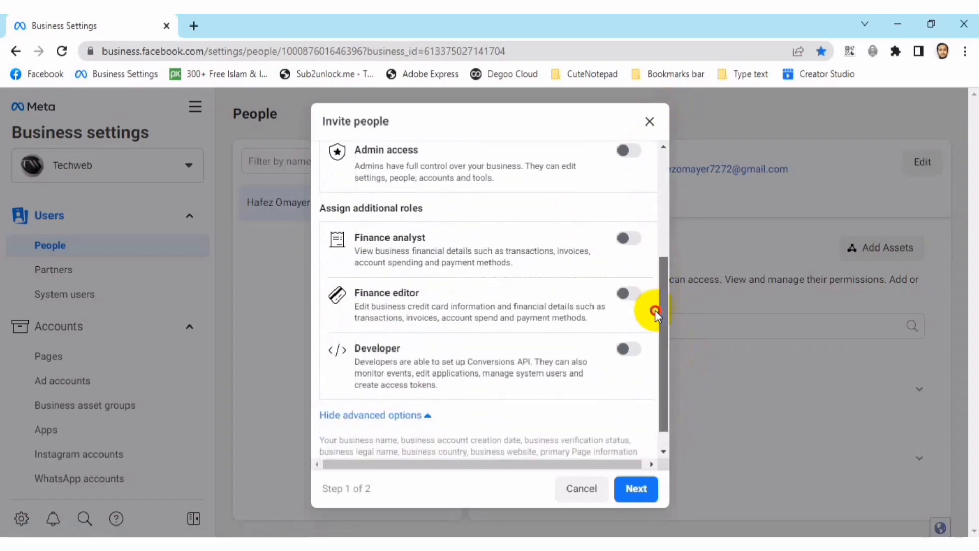
{"action": "left_click", "coordinate": [638, 488]}
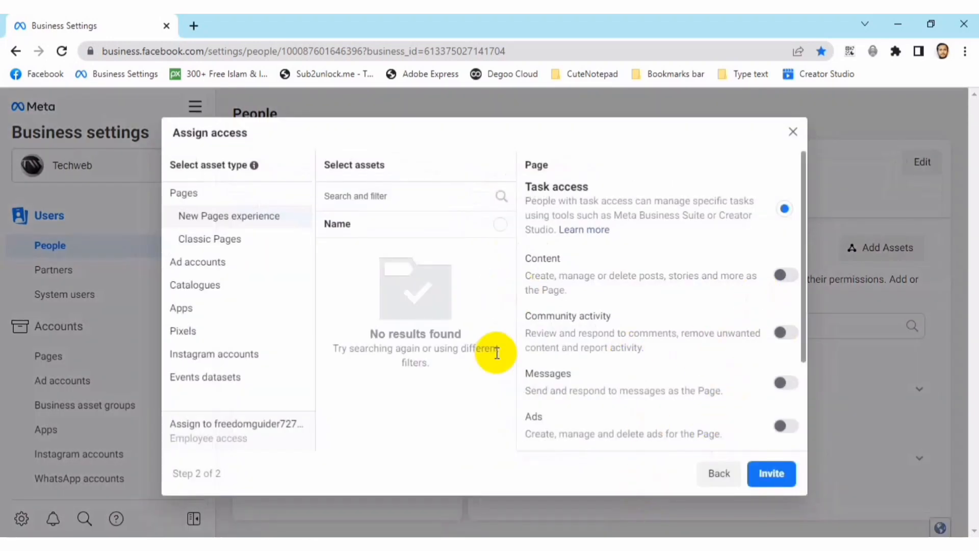
{"action": "left_click", "coordinate": [772, 473]}
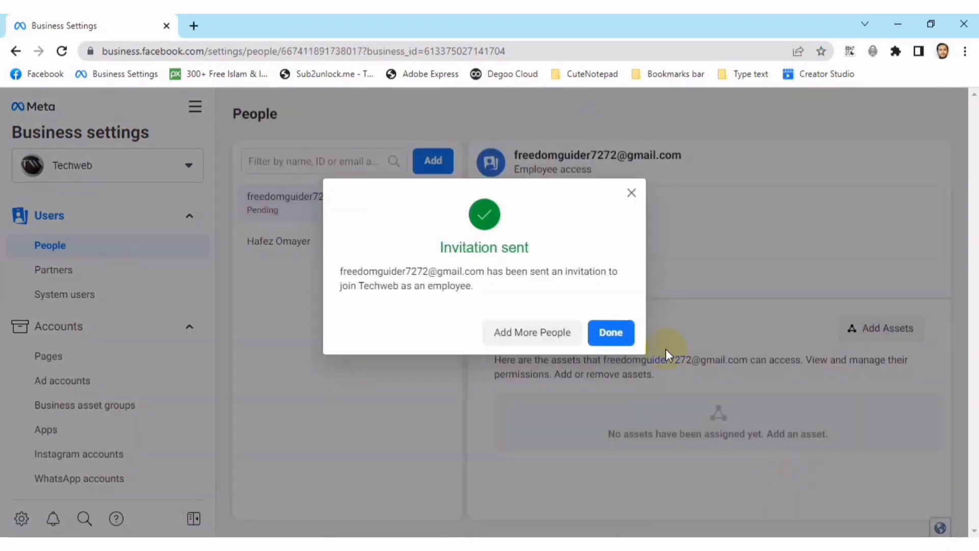
{"action": "left_click", "coordinate": [612, 335]}
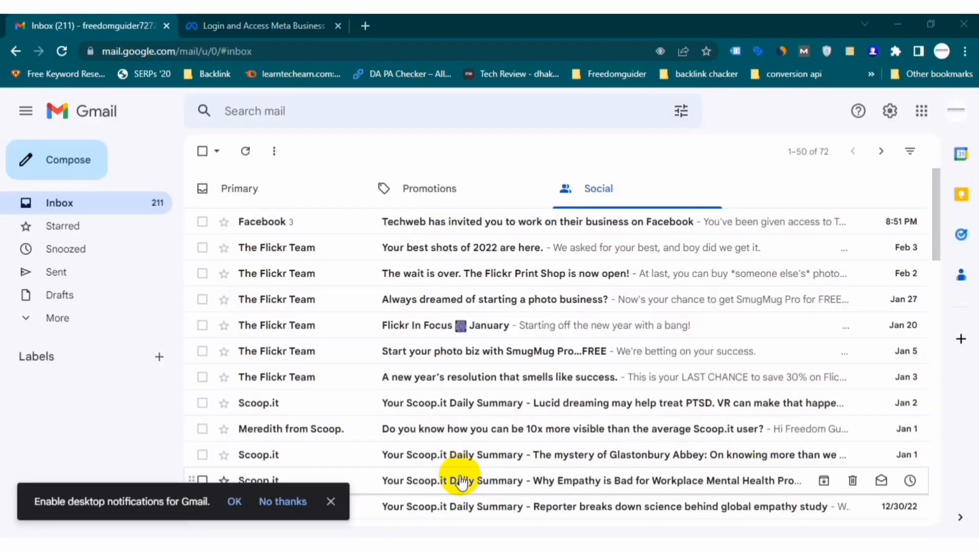
In the invitee's Gmail inbox, open Facebook's Techweb invitation e-mail and get started with the invitation.
{"action": "left_click", "coordinate": [472, 222]}
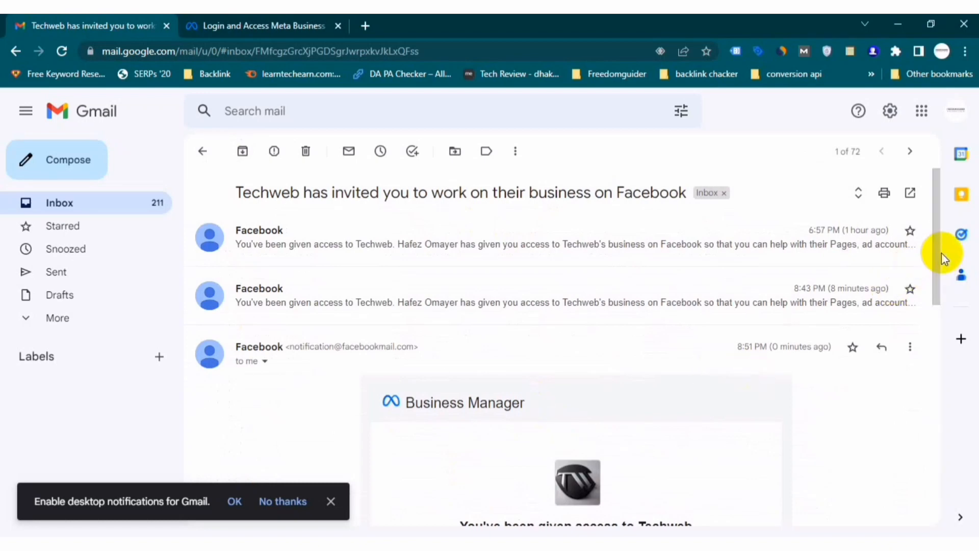
{"action": "scroll", "coordinate": [936, 280], "scroll_direction": "down", "scroll_amount": 4}
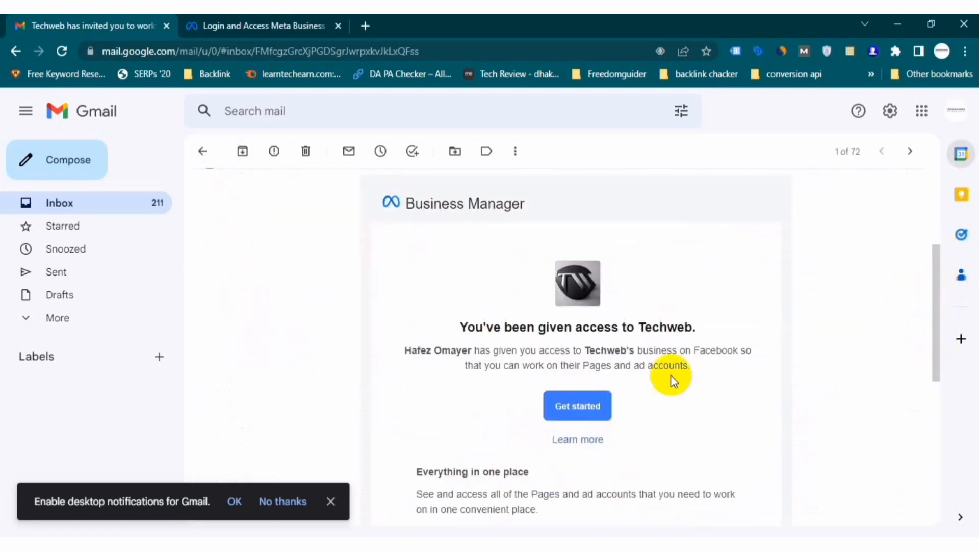
{"action": "left_click", "coordinate": [579, 406]}
{"action": "left_click", "coordinate": [514, 26]}
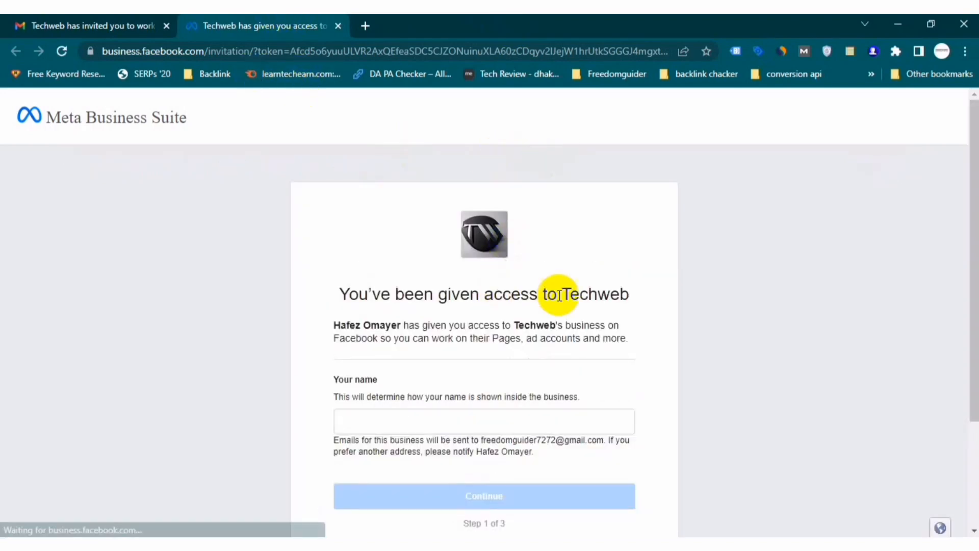
Fill in the invitee's display name for the business with the suggested entry and continue.
{"action": "left_click", "coordinate": [608, 418]}
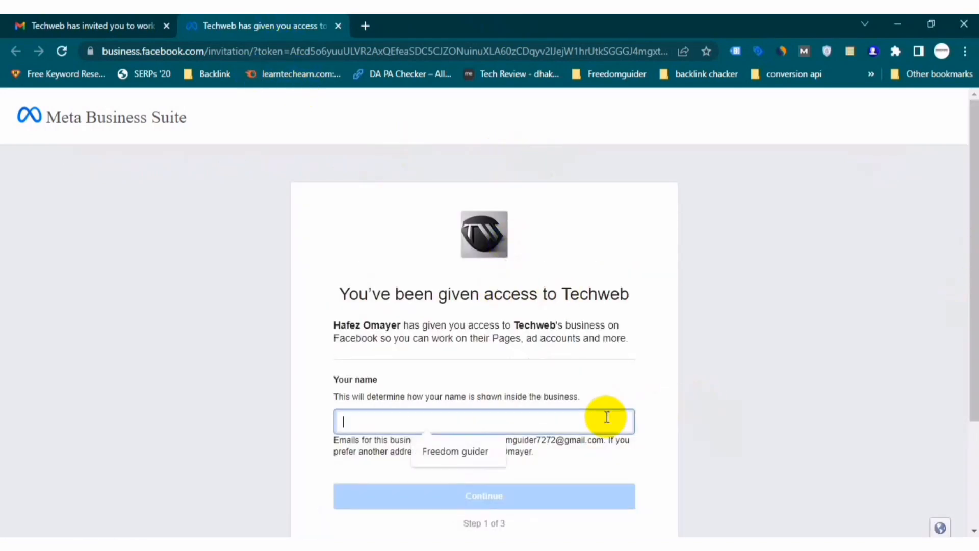
{"action": "left_click", "coordinate": [459, 451]}
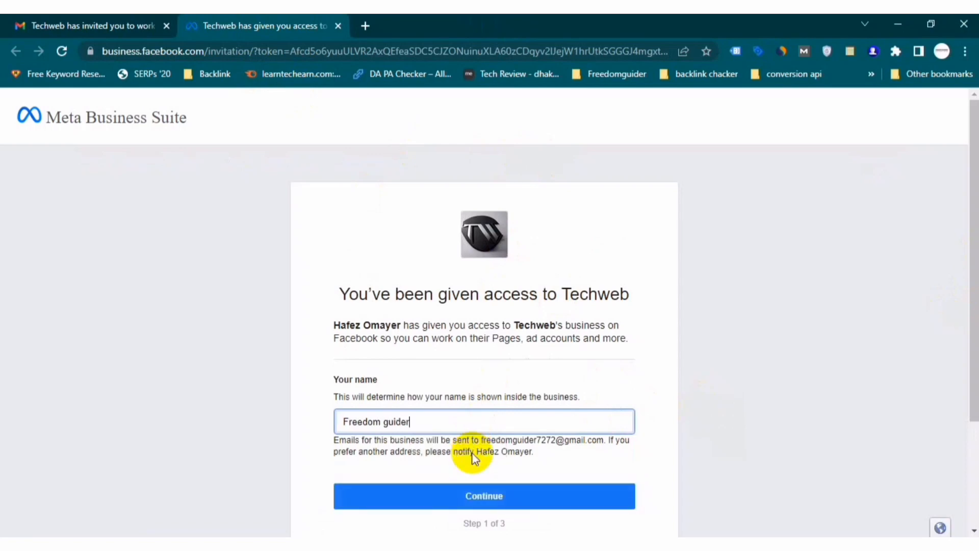
{"action": "left_click", "coordinate": [501, 496]}
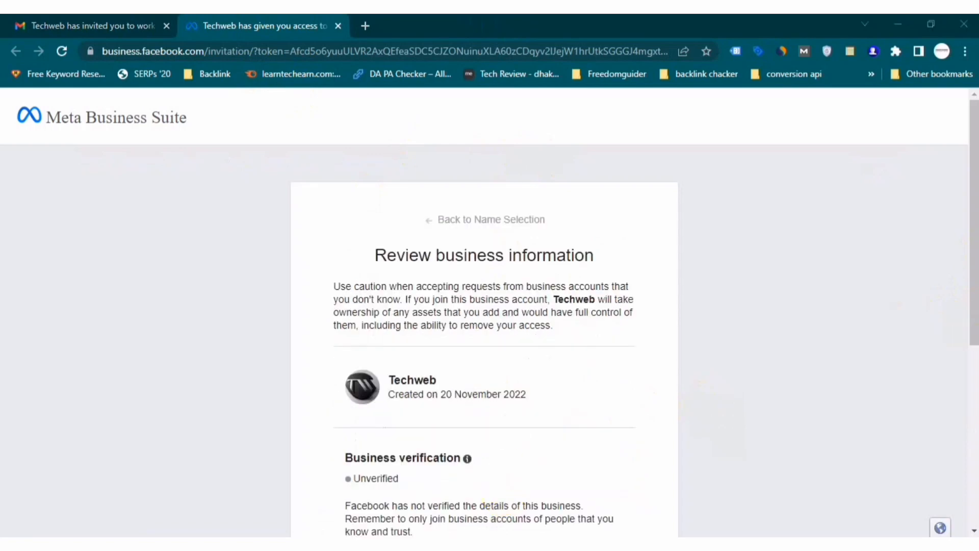
Continue past the Techweb business information review and try to accept the invitation.
{"action": "left_click_drag", "start_coordinate": [968, 328], "coordinate": [962, 452]}
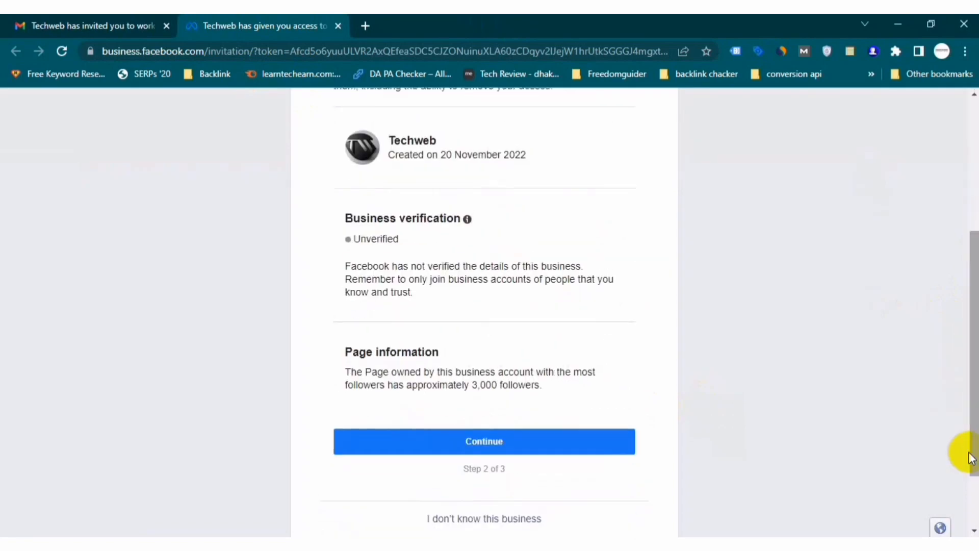
{"action": "left_click", "coordinate": [507, 449]}
{"action": "left_click", "coordinate": [509, 483]}
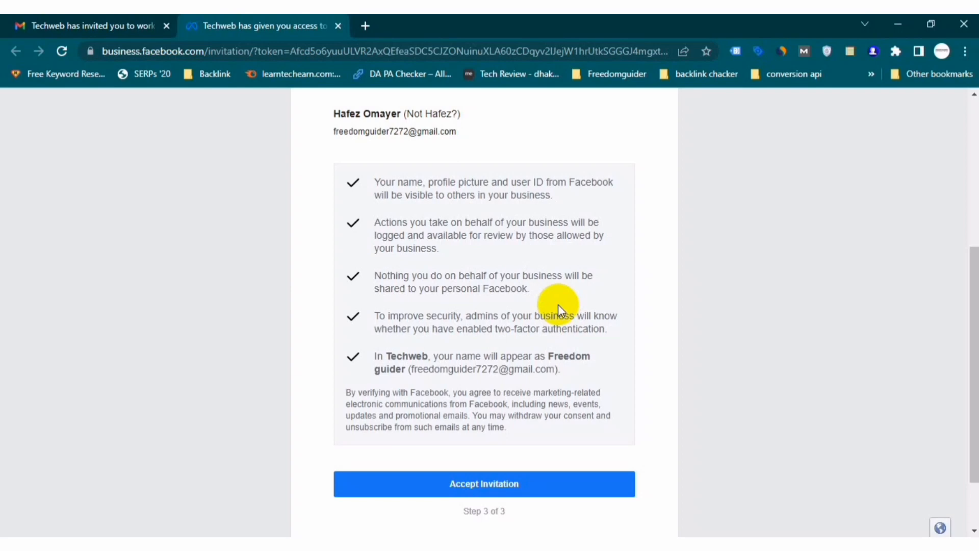
{"action": "left_click", "coordinate": [499, 482]}
{"action": "right_click", "coordinate": [498, 479]}
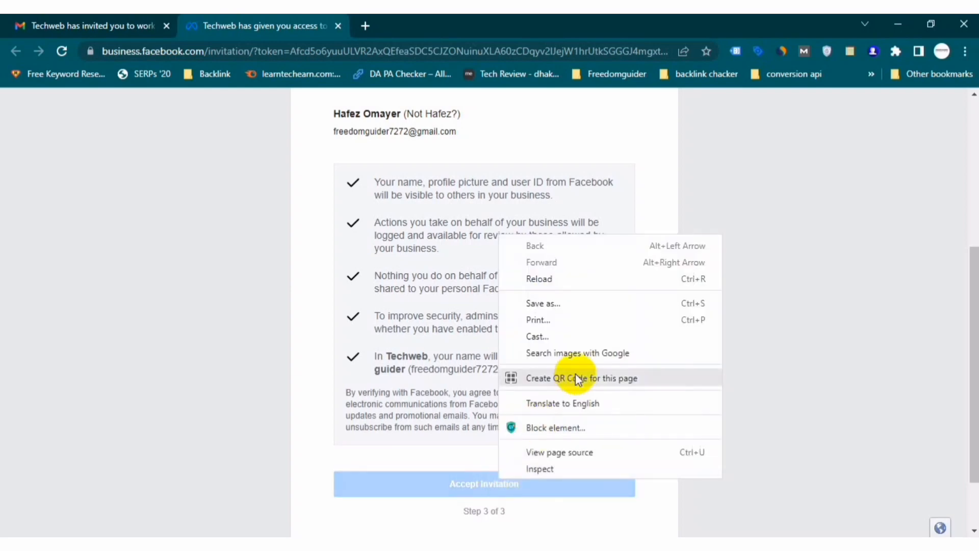
{"action": "left_click", "coordinate": [276, 371]}
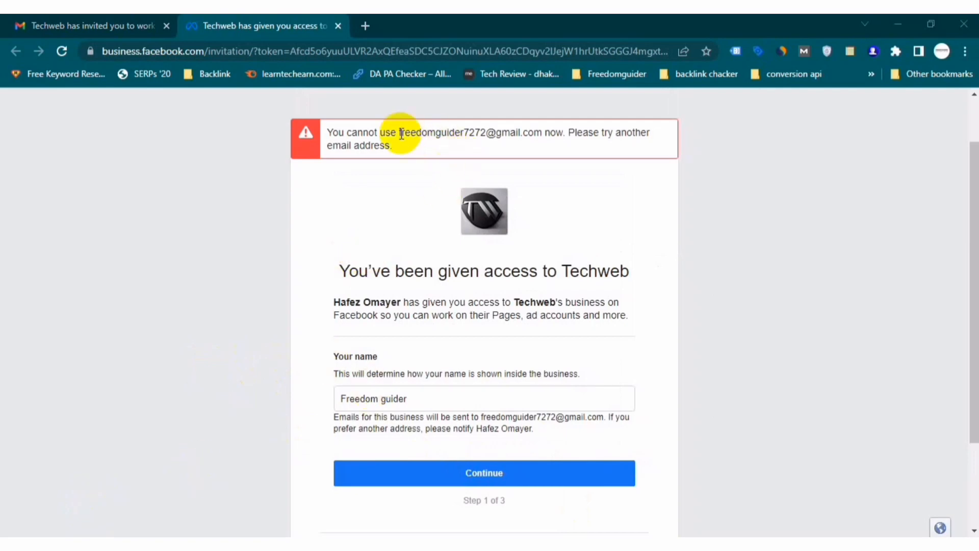
Read the alert above the invitation form, including the e-mail address it mentions.
{"action": "left_click_drag", "start_coordinate": [390, 148], "coordinate": [326, 137]}
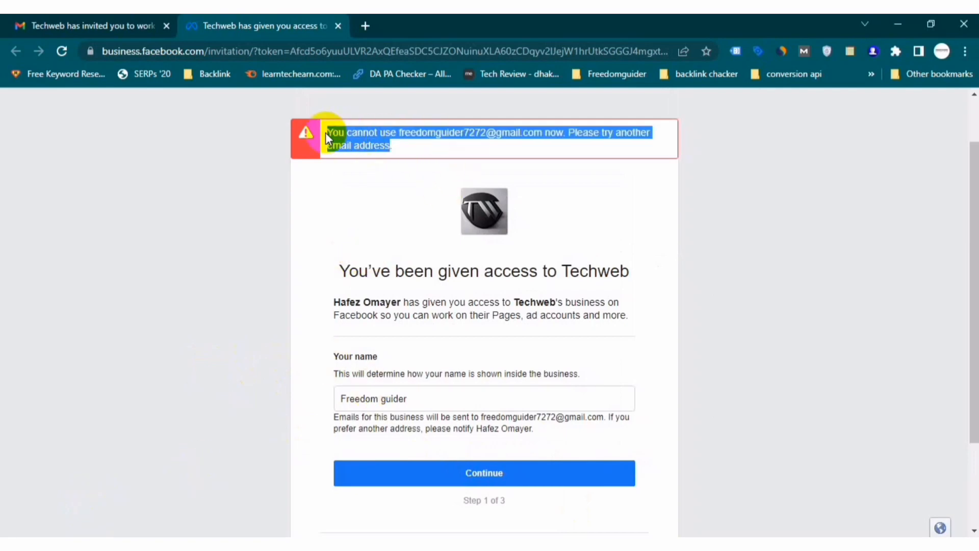
{"action": "left_click", "coordinate": [449, 136]}
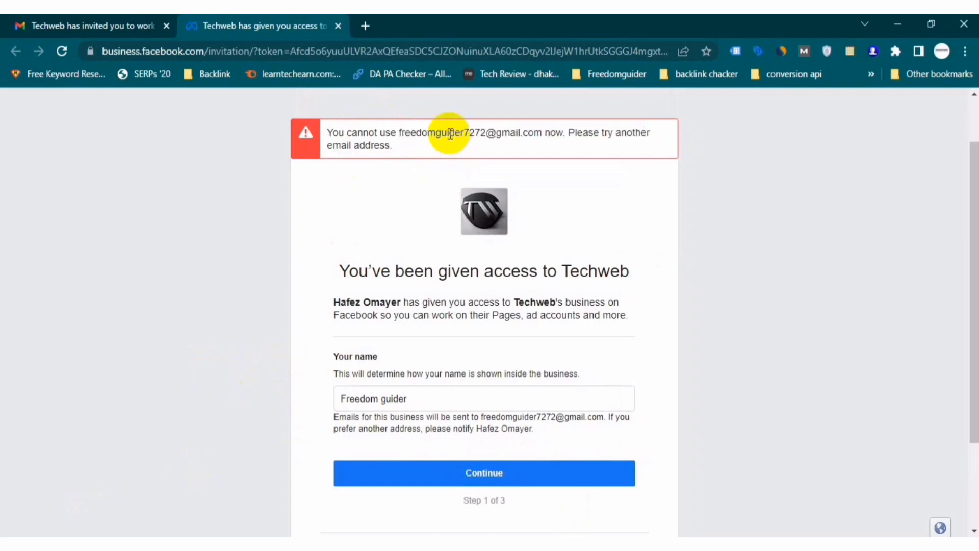
{"action": "double_click", "coordinate": [450, 133]}
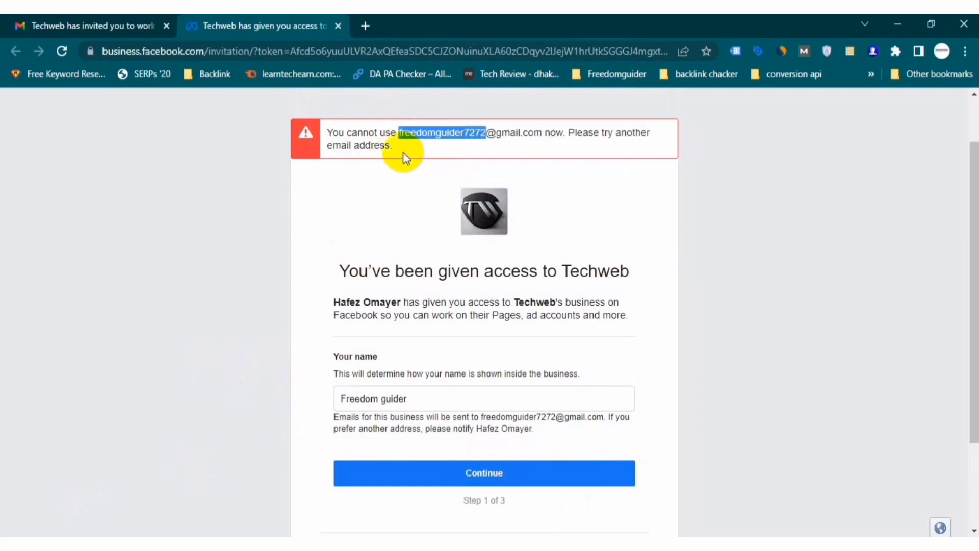
{"action": "left_click_drag", "start_coordinate": [391, 147], "coordinate": [324, 127]}
{"action": "left_click", "coordinate": [377, 146]}
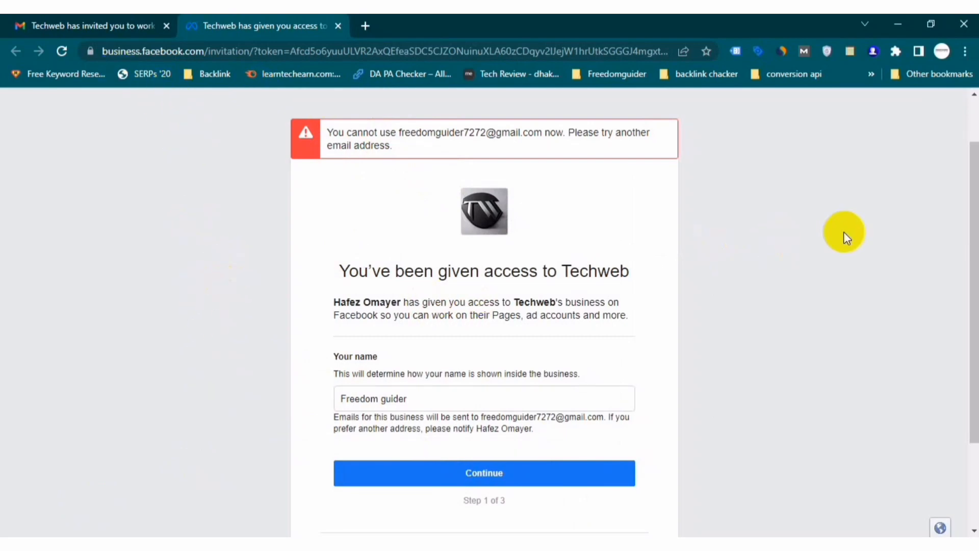
{"action": "scroll", "coordinate": [968, 219], "scroll_direction": "down", "scroll_amount": 1}
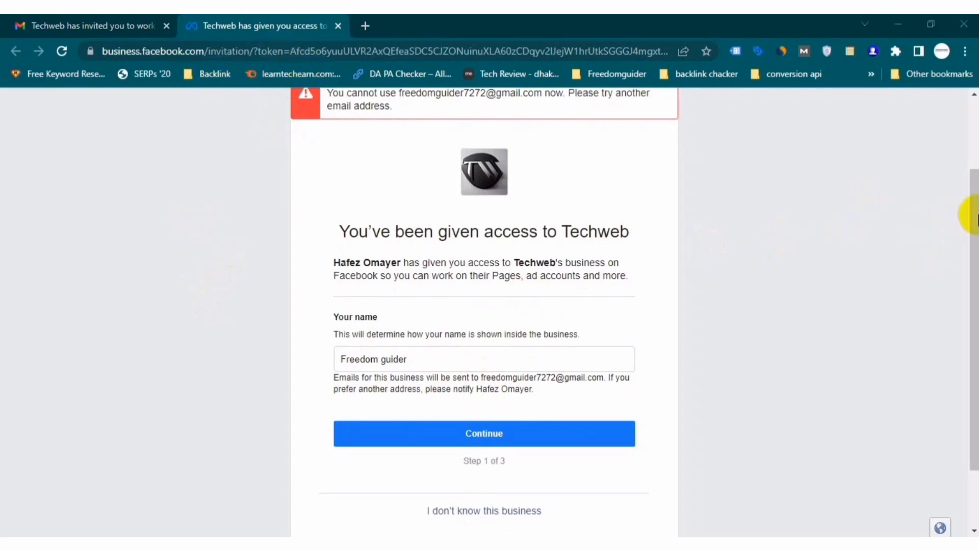
{"action": "scroll", "coordinate": [969, 244], "scroll_direction": "up", "scroll_amount": 2}
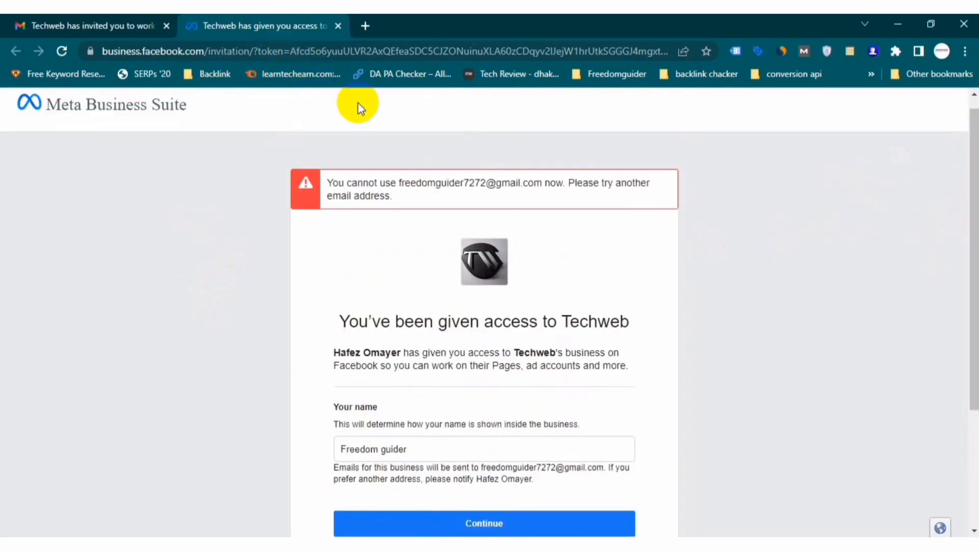
Close the invitation page, return to Techweb's Business settings and cancel the pending employee's invitation.
{"action": "left_click", "coordinate": [339, 26]}
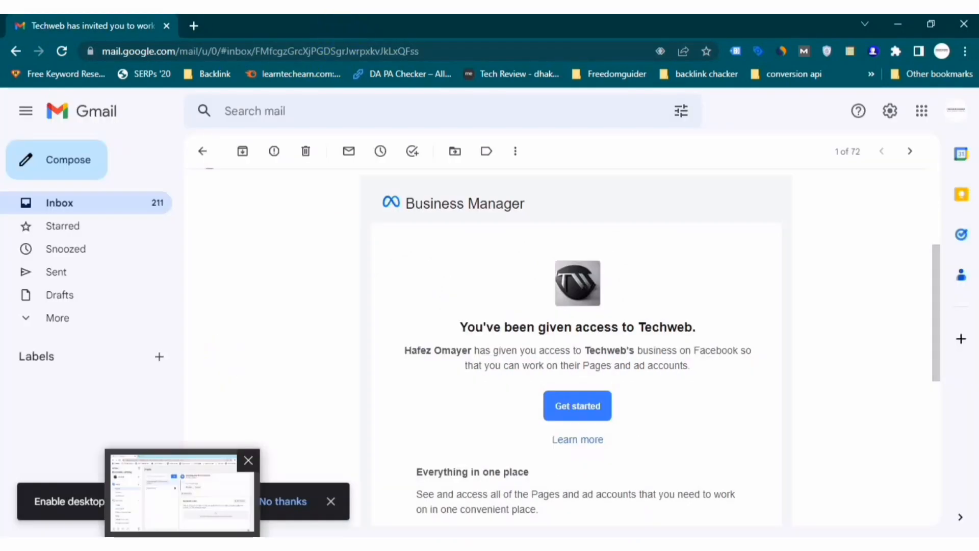
{"action": "left_click", "coordinate": [184, 543]}
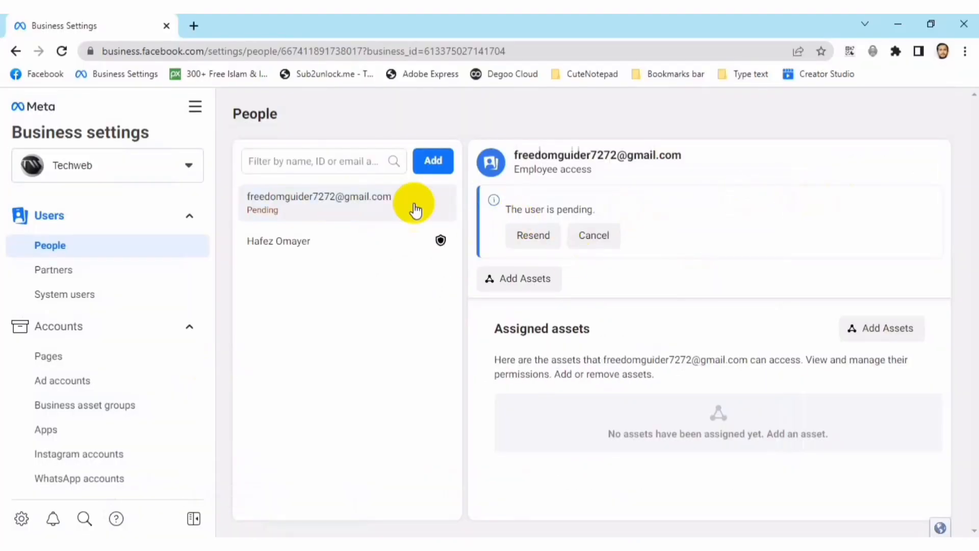
{"action": "left_click", "coordinate": [593, 236]}
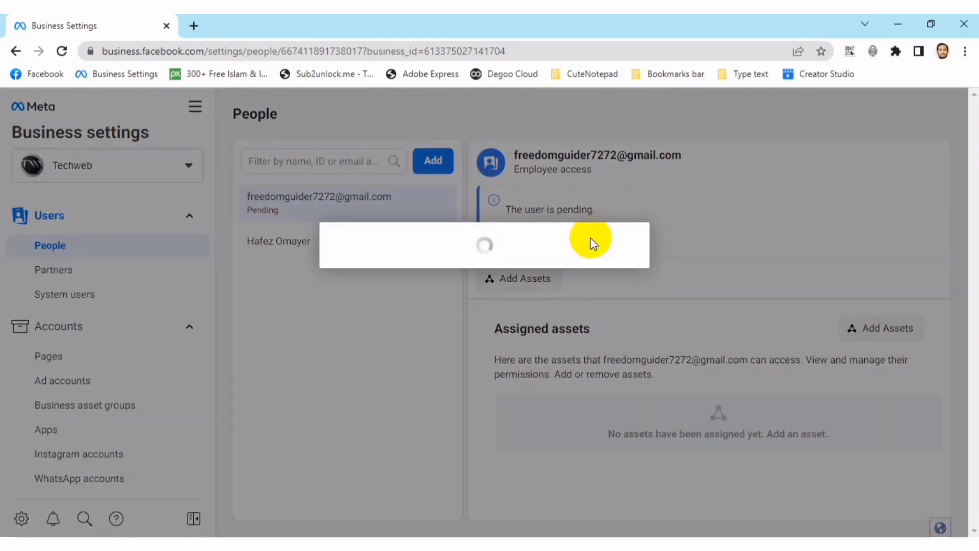
{"action": "left_click", "coordinate": [564, 320]}
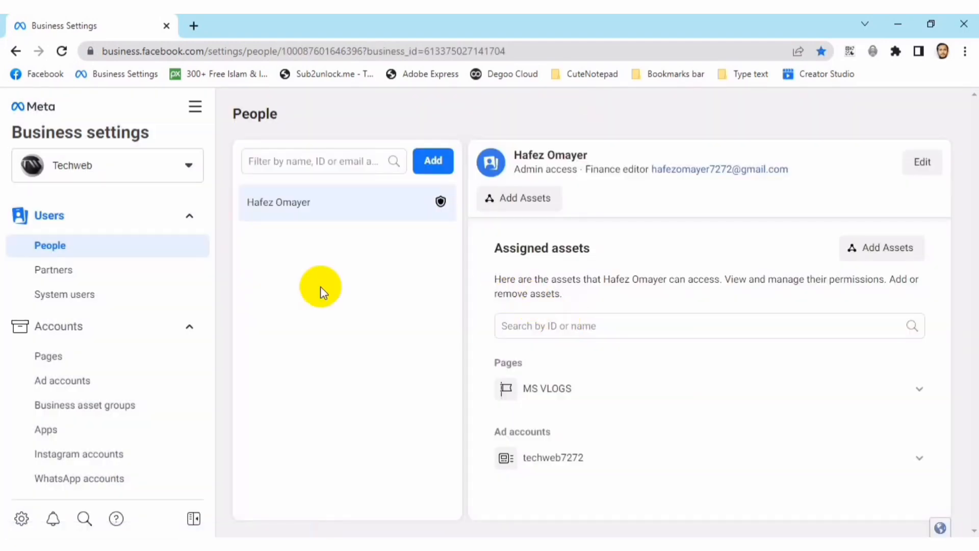
Open Techweb's ad accounts and check the ad account and payment method items in the Facebook class-3 notes in Notepad.
{"action": "left_click_drag", "start_coordinate": [208, 254], "coordinate": [211, 298]}
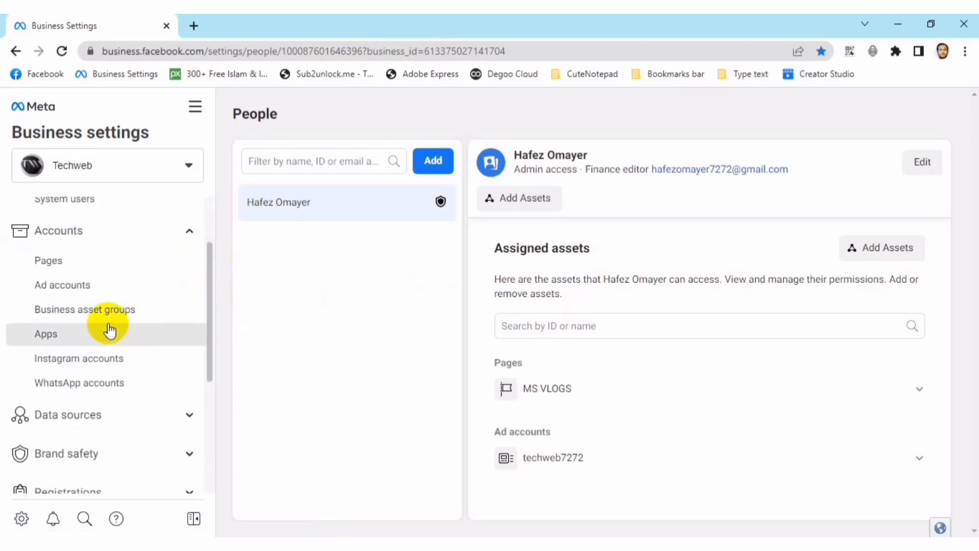
{"action": "left_click", "coordinate": [98, 286]}
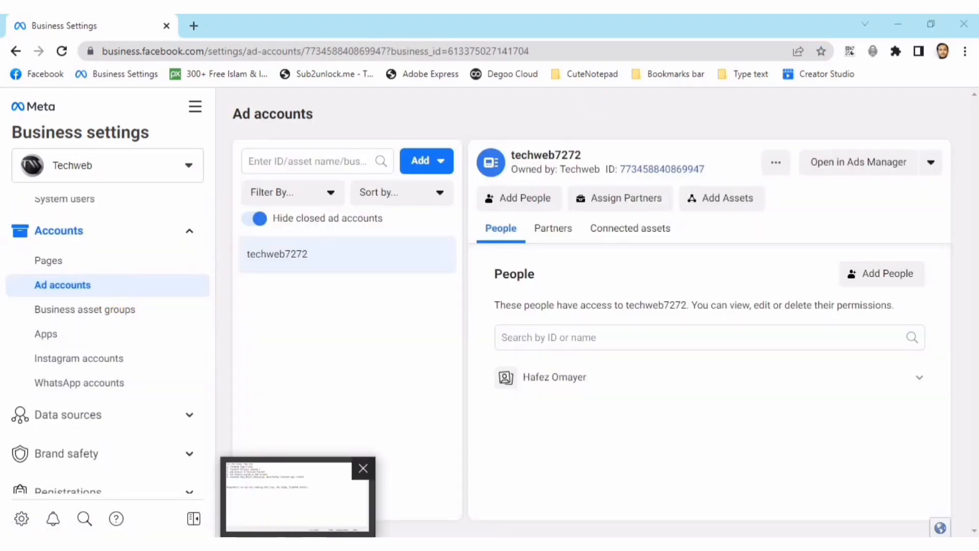
{"action": "left_click", "coordinate": [301, 492]}
{"action": "left_click", "coordinate": [357, 355]}
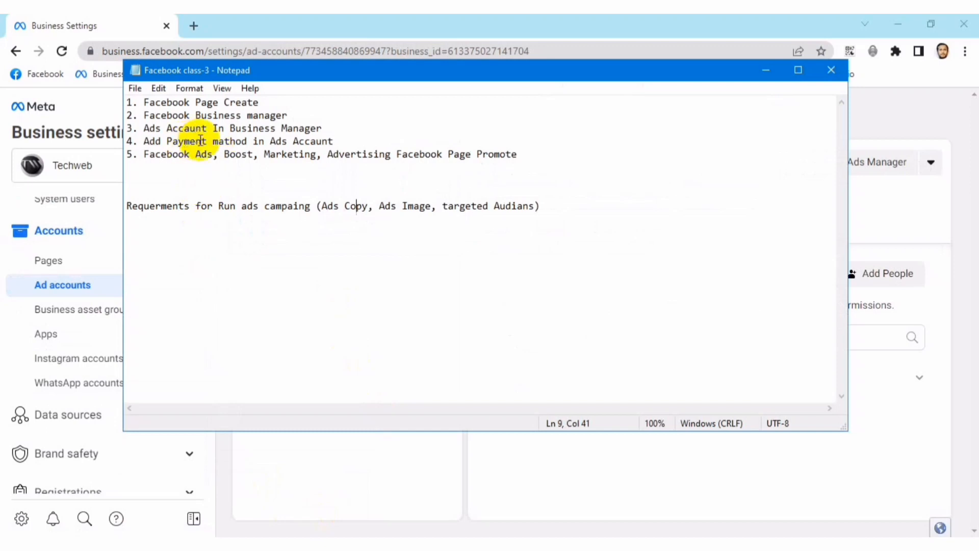
{"action": "left_click", "coordinate": [352, 126]}
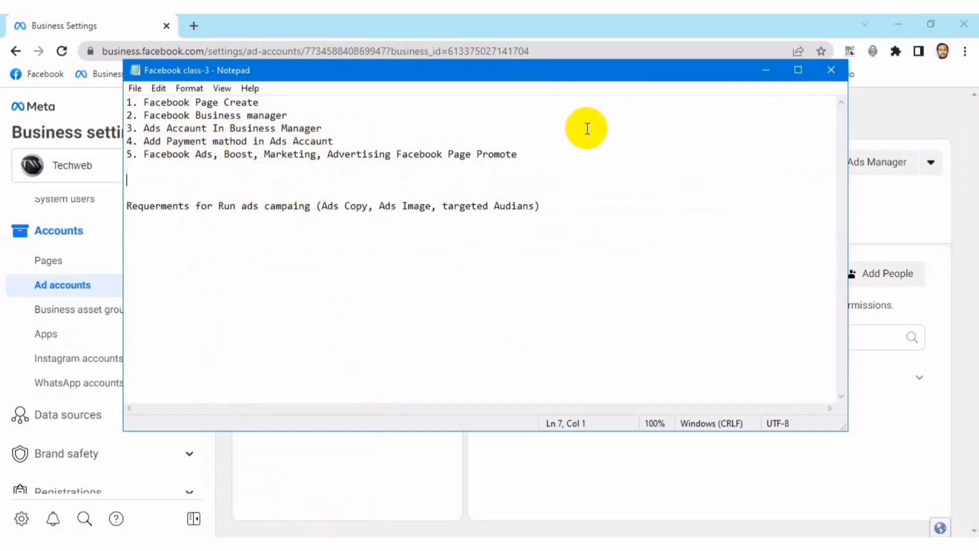
{"action": "left_click", "coordinate": [766, 70]}
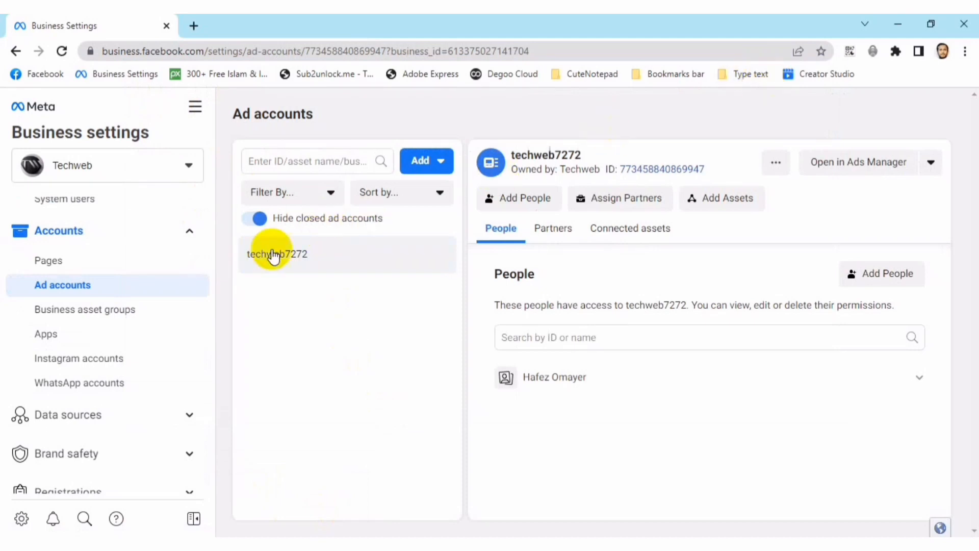
Start adding a payment method for Techweb with Bangladesh, US Dollar and the debit or credit card option.
{"action": "left_click_drag", "start_coordinate": [212, 311], "coordinate": [214, 370]}
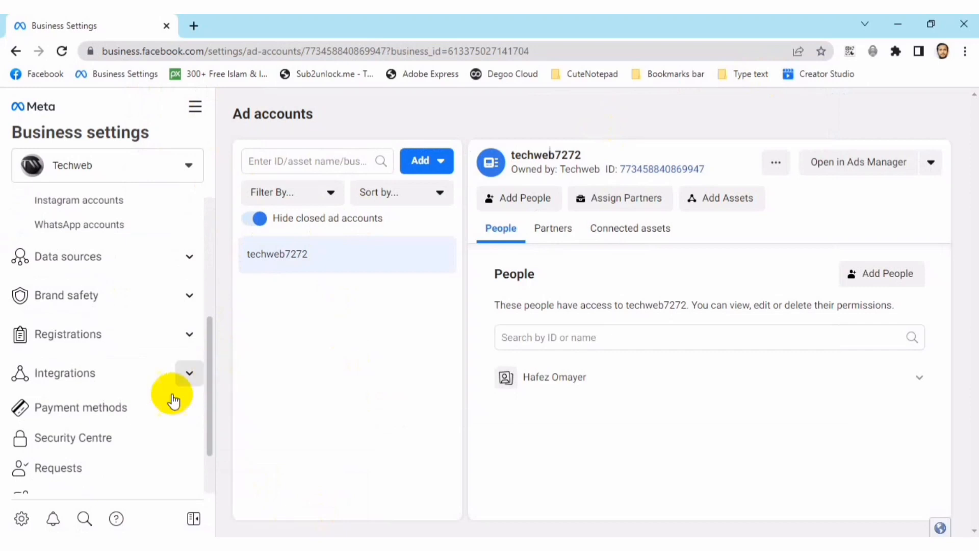
{"action": "left_click", "coordinate": [121, 417]}
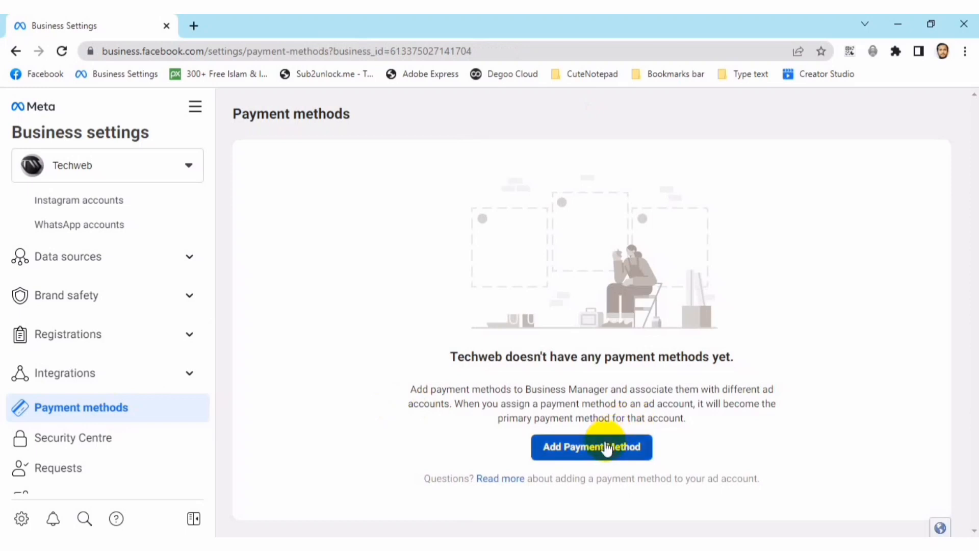
{"action": "left_click", "coordinate": [607, 449]}
{"action": "left_click", "coordinate": [591, 448]}
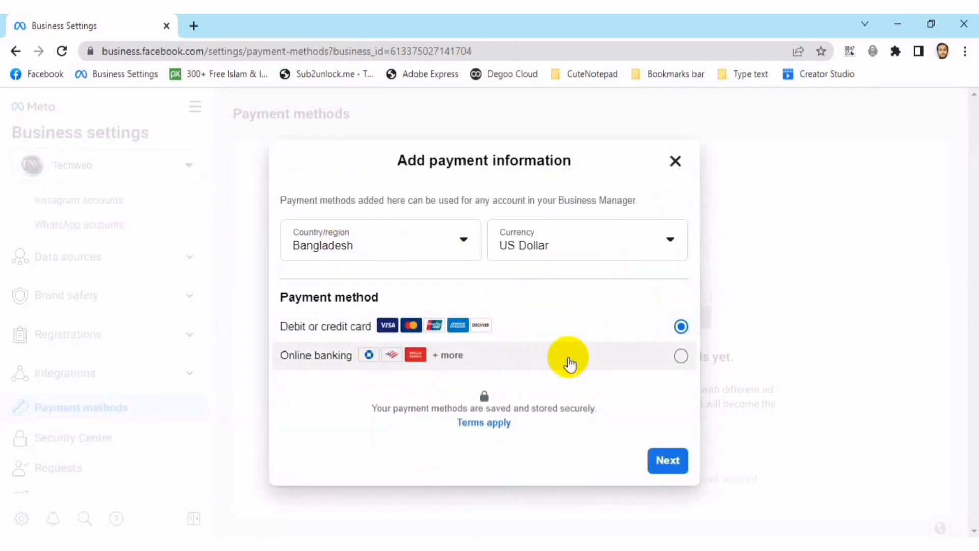
{"action": "left_click", "coordinate": [662, 459]}
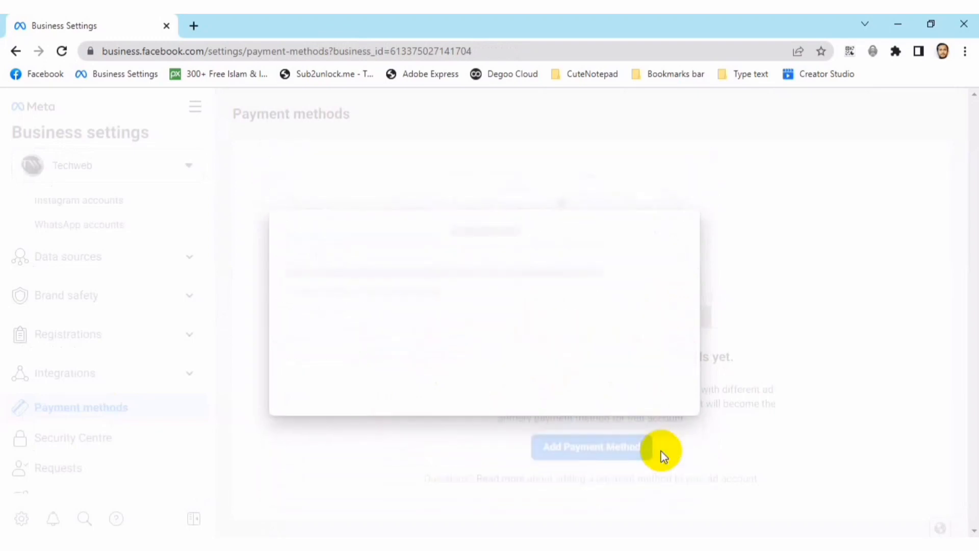
Fill in the name on card, card number, expiry date and CVV, and save the card.
{"action": "left_click", "coordinate": [428, 255]}
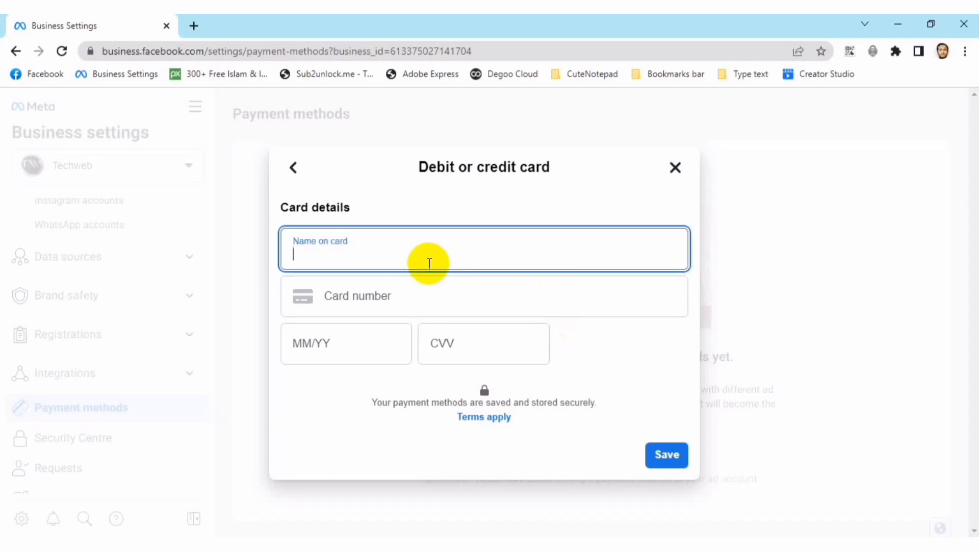
{"action": "left_click", "coordinate": [422, 300]}
{"action": "left_click", "coordinate": [422, 255]}
{"action": "left_click", "coordinate": [357, 352]}
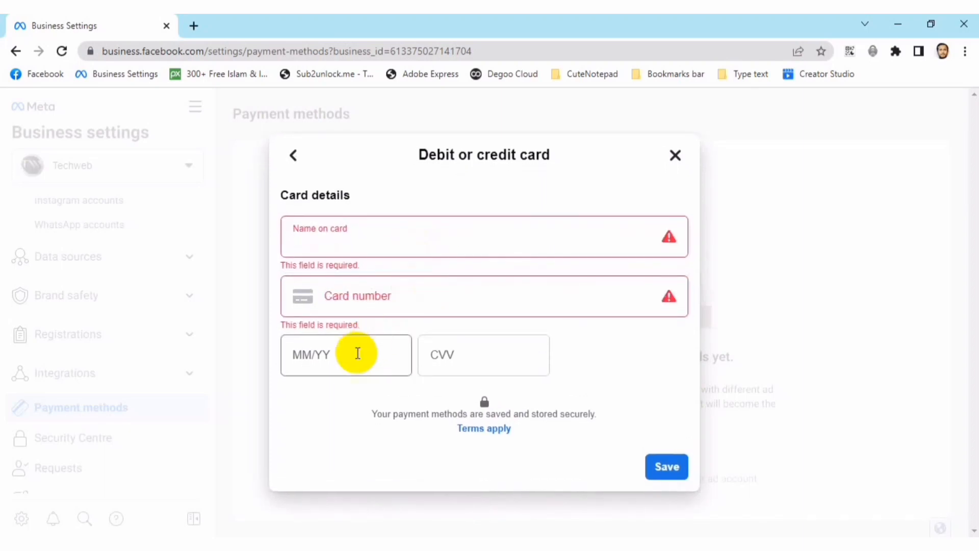
{"action": "left_click", "coordinate": [470, 357]}
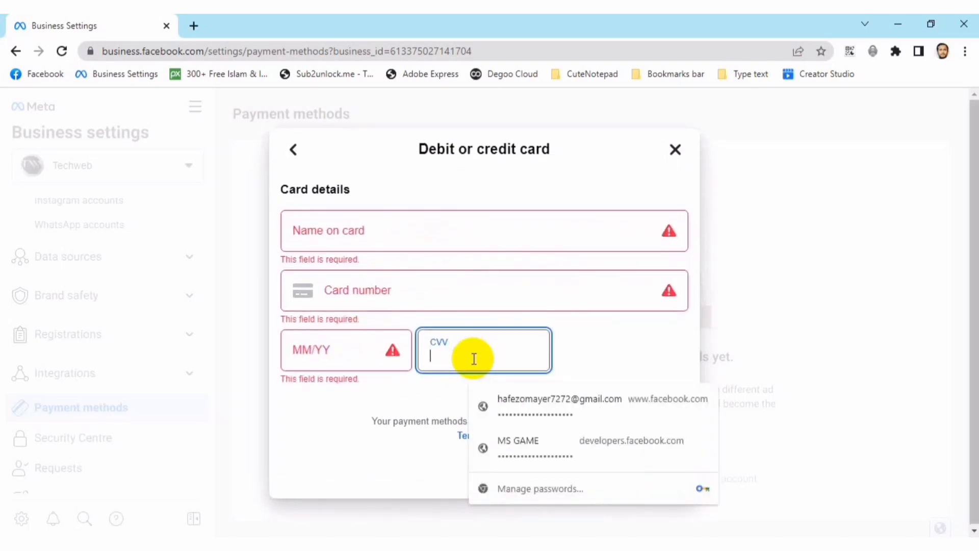
{"action": "left_click", "coordinate": [343, 443]}
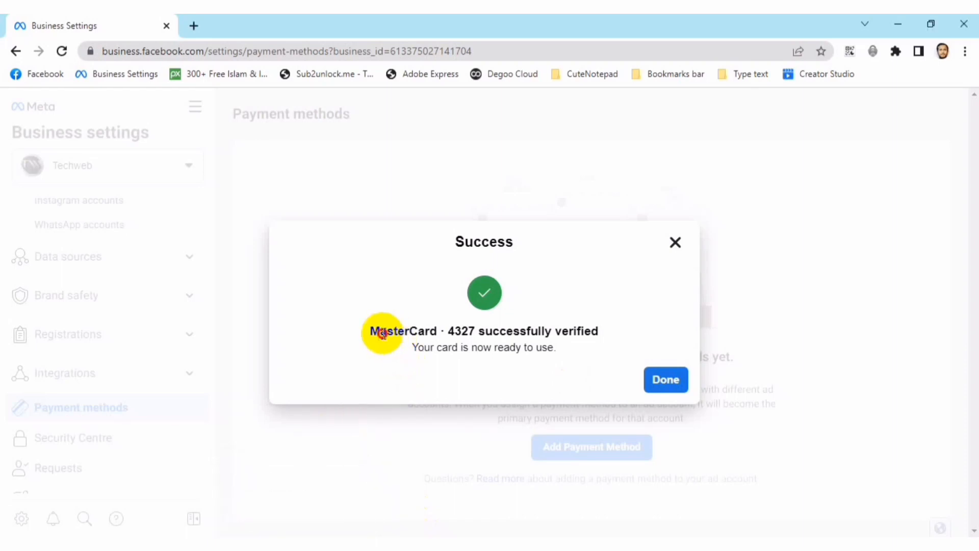
Finish the card verification dialog and reload the business's payment methods page.
{"action": "left_click_drag", "start_coordinate": [380, 332], "coordinate": [616, 332]}
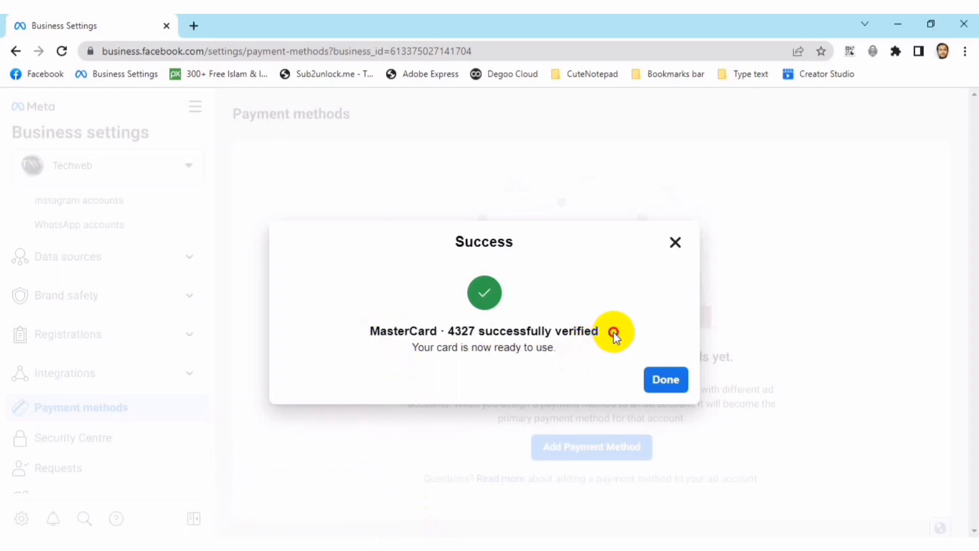
{"action": "left_click", "coordinate": [392, 359]}
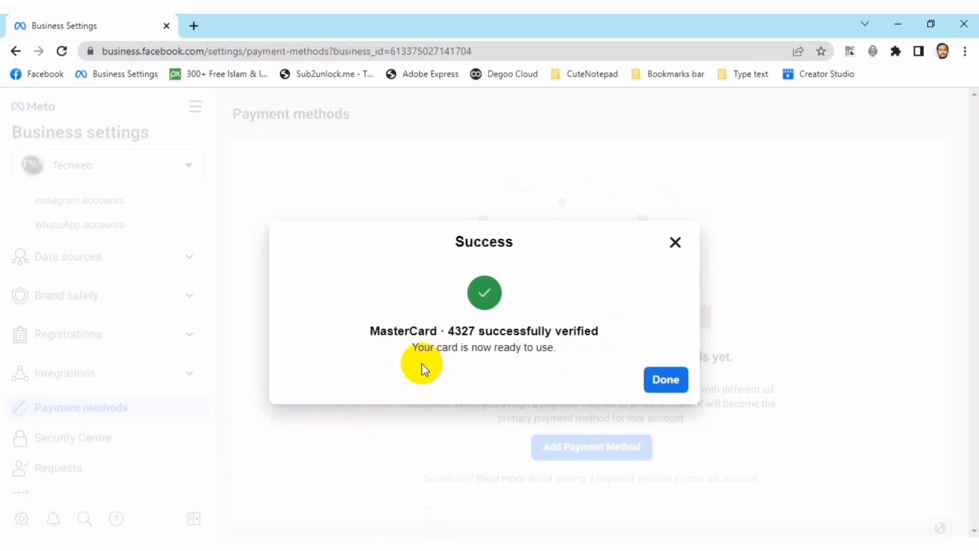
{"action": "left_click", "coordinate": [668, 380]}
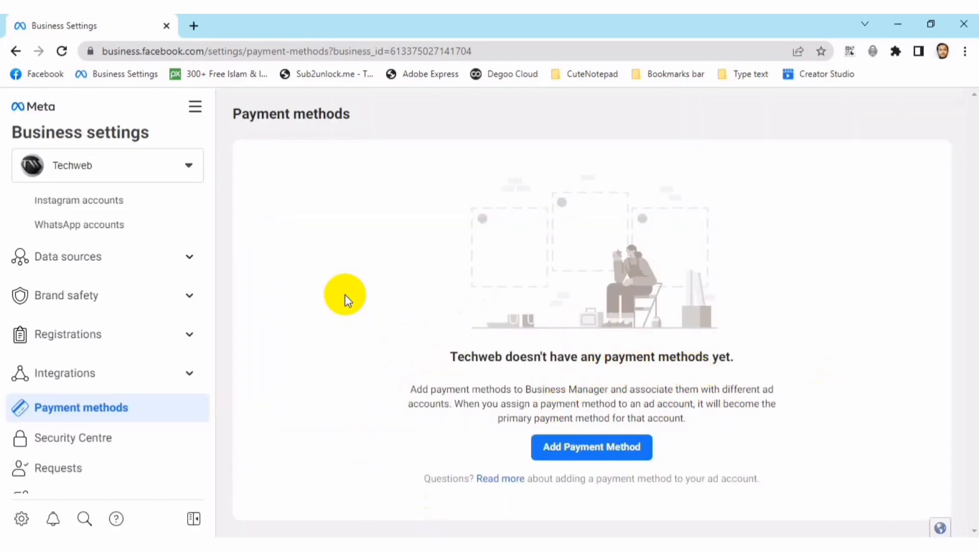
{"action": "left_click", "coordinate": [61, 52]}
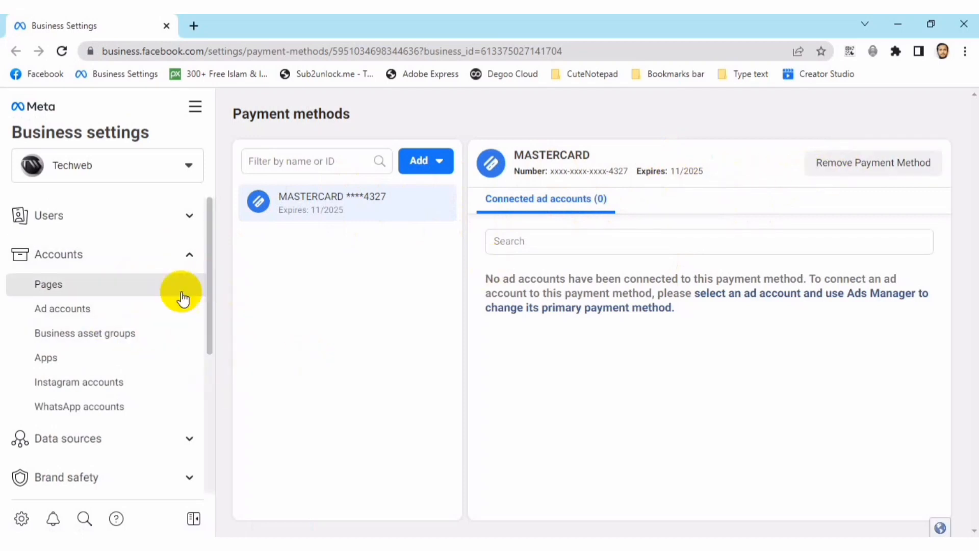
Open the payment settings of the techweb7272 ad account in Ads Manager and check the current balance.
{"action": "left_click", "coordinate": [126, 314]}
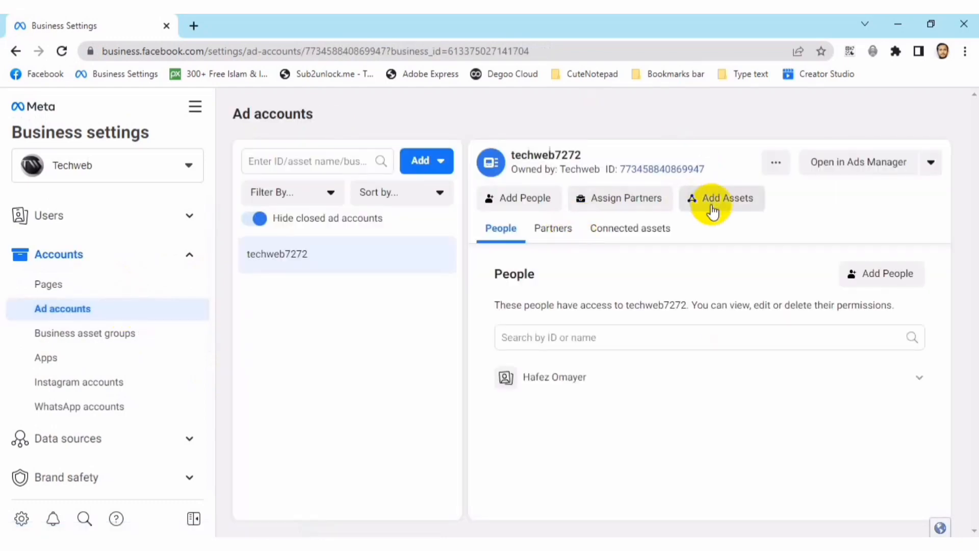
{"action": "left_click", "coordinate": [933, 171]}
{"action": "left_click", "coordinate": [890, 193]}
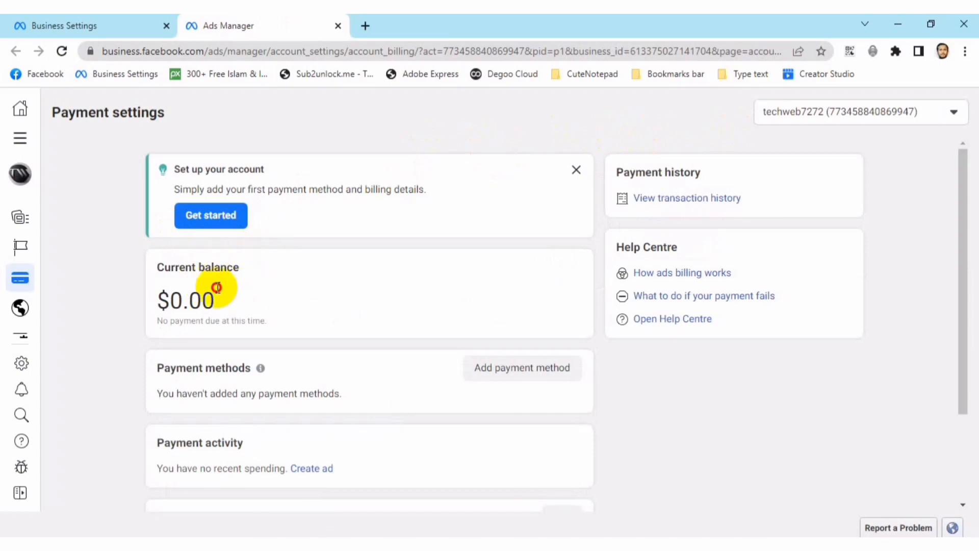
{"action": "left_click_drag", "start_coordinate": [218, 284], "coordinate": [122, 293]}
{"action": "left_click", "coordinate": [123, 292]}
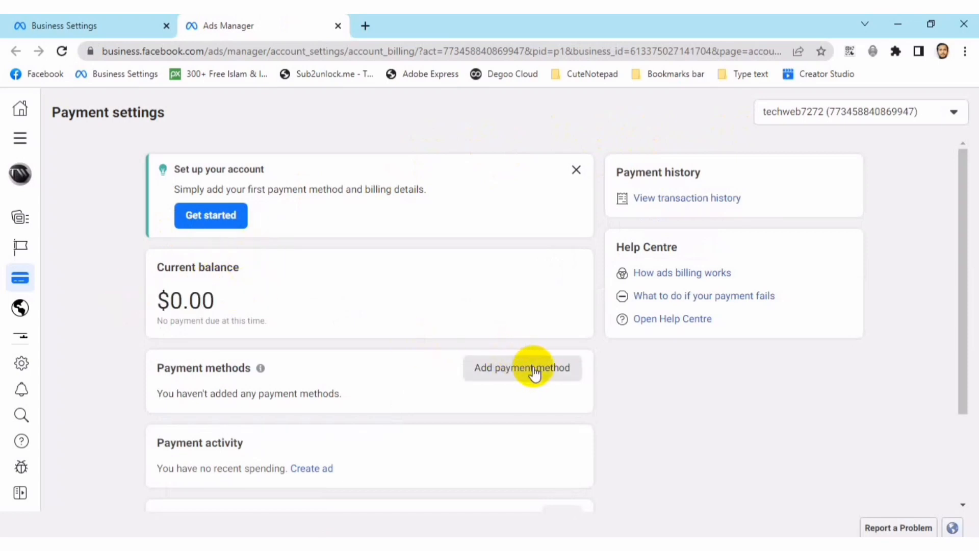
Start adding a payment method to the ad account with Bangladesh, US Dollar and the (GMT +06:00) Dhaka Time zone.
{"action": "left_click_drag", "start_coordinate": [962, 229], "coordinate": [954, 362]}
{"action": "left_click_drag", "start_coordinate": [951, 313], "coordinate": [955, 289]}
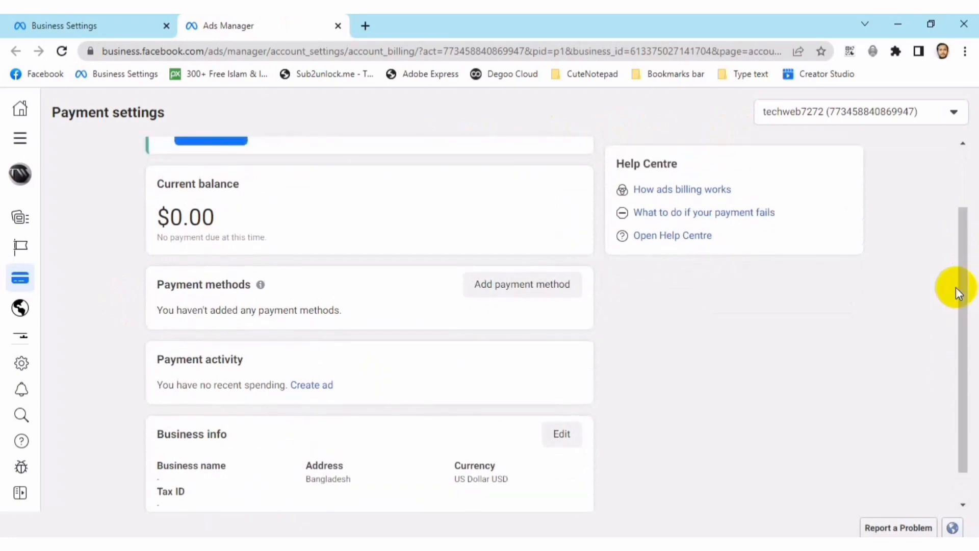
{"action": "left_click", "coordinate": [548, 288]}
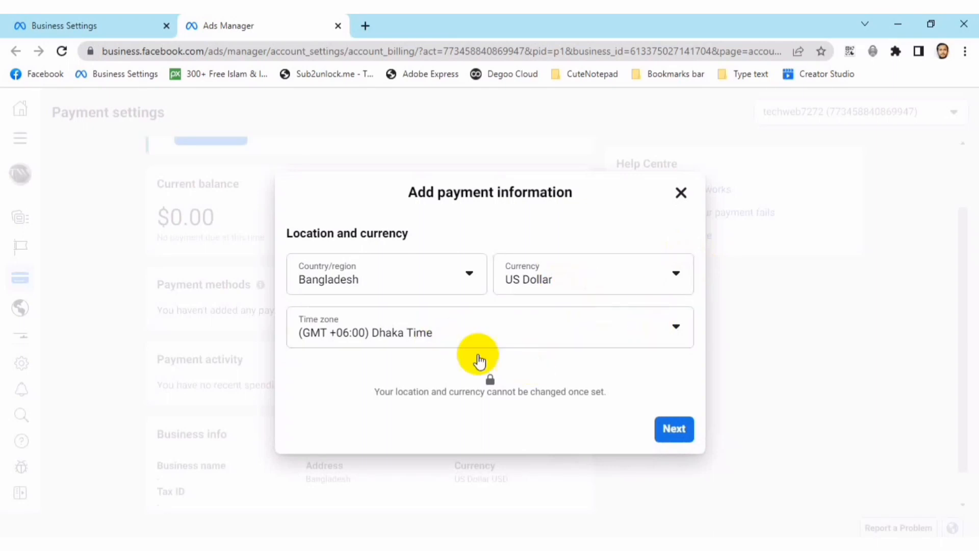
{"action": "left_click", "coordinate": [657, 430]}
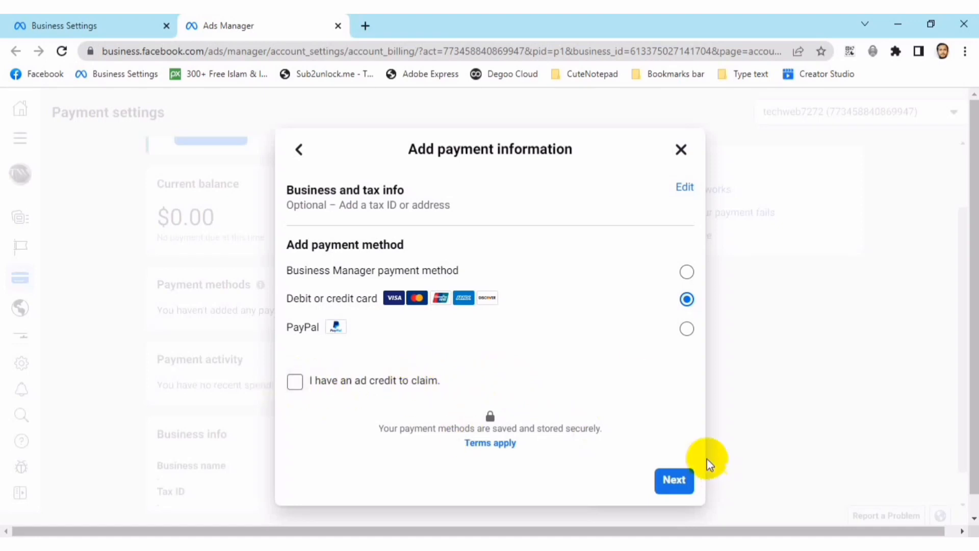
View the debit or credit card details form for the ad account and return to the payment method choices.
{"action": "left_click", "coordinate": [688, 272]}
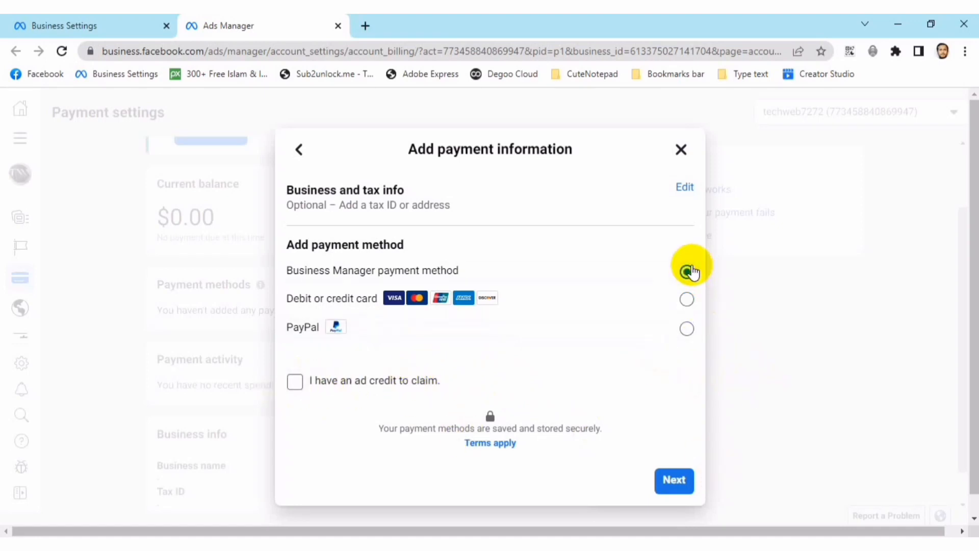
{"action": "left_click", "coordinate": [686, 298]}
{"action": "left_click", "coordinate": [685, 484]}
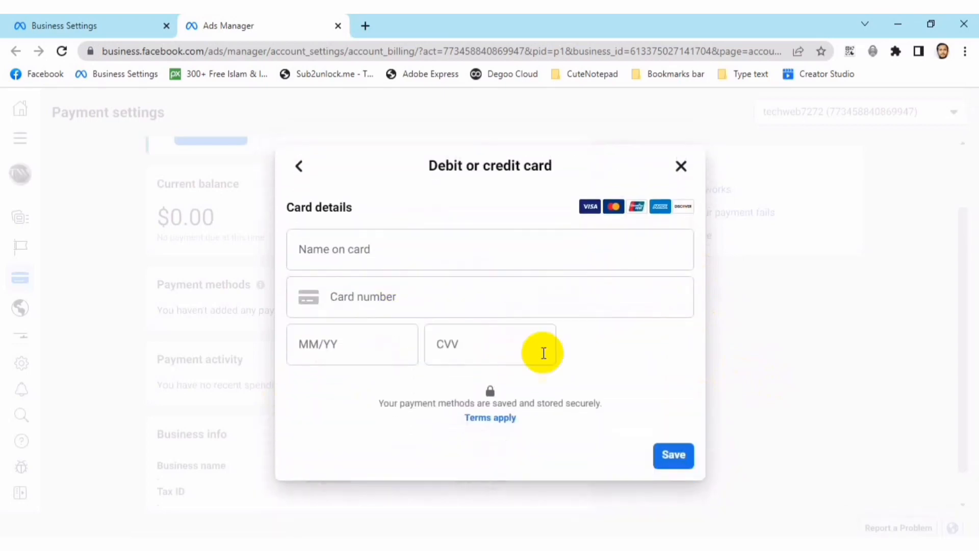
{"action": "left_click", "coordinate": [300, 166]}
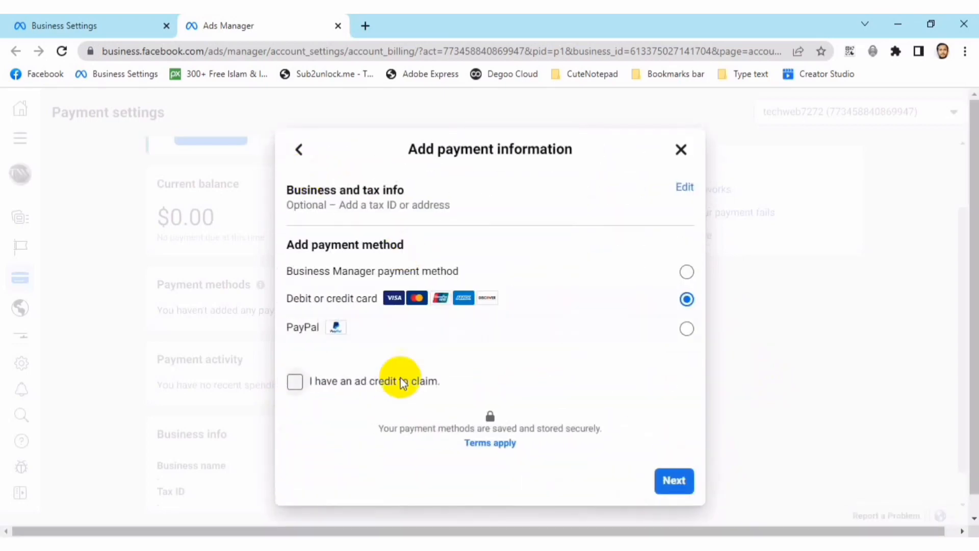
Try to add PayPal as the ad account's payment method and close its login window.
{"action": "left_click", "coordinate": [684, 330]}
{"action": "left_click", "coordinate": [681, 480]}
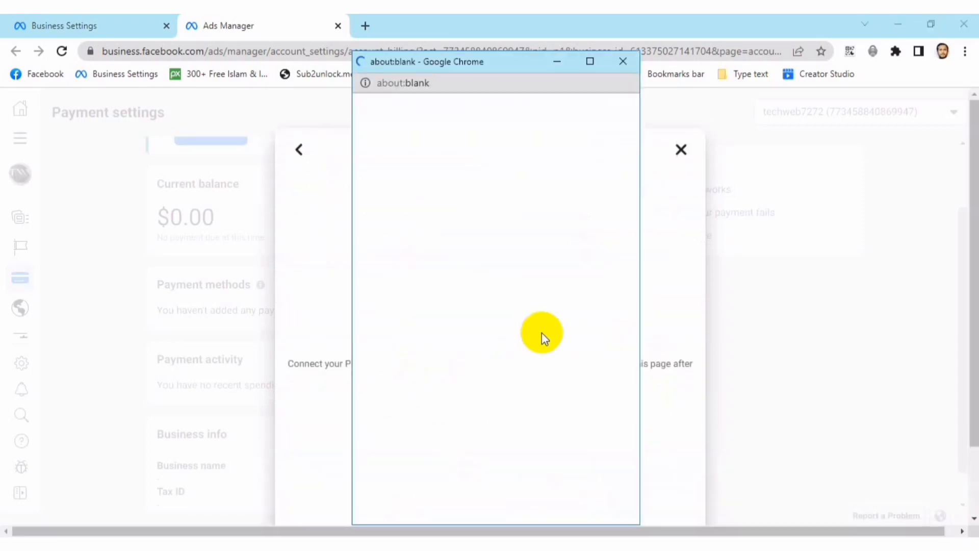
{"action": "left_click", "coordinate": [623, 61]}
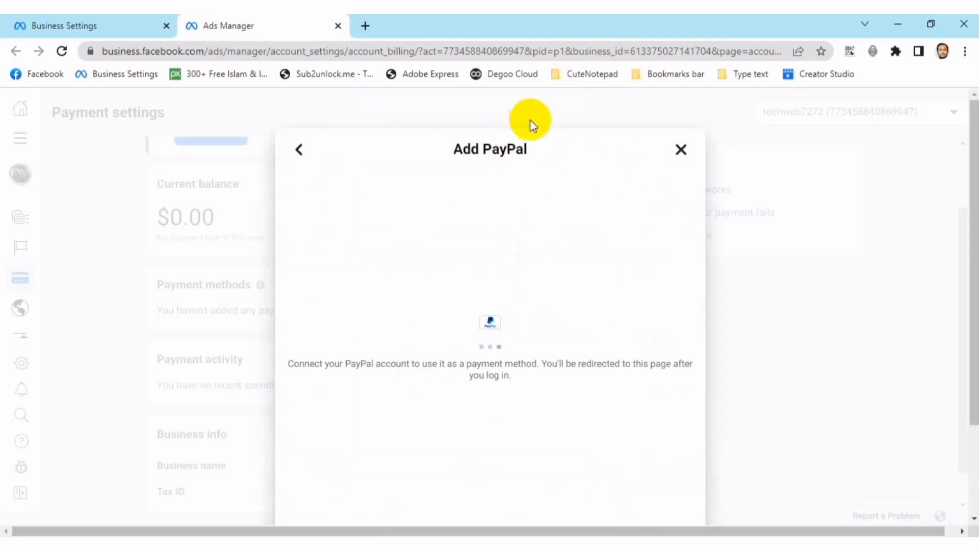
Leave the payment information form without adding a method and check the list of available ad accounts in the payment settings.
{"action": "left_click", "coordinate": [300, 148]}
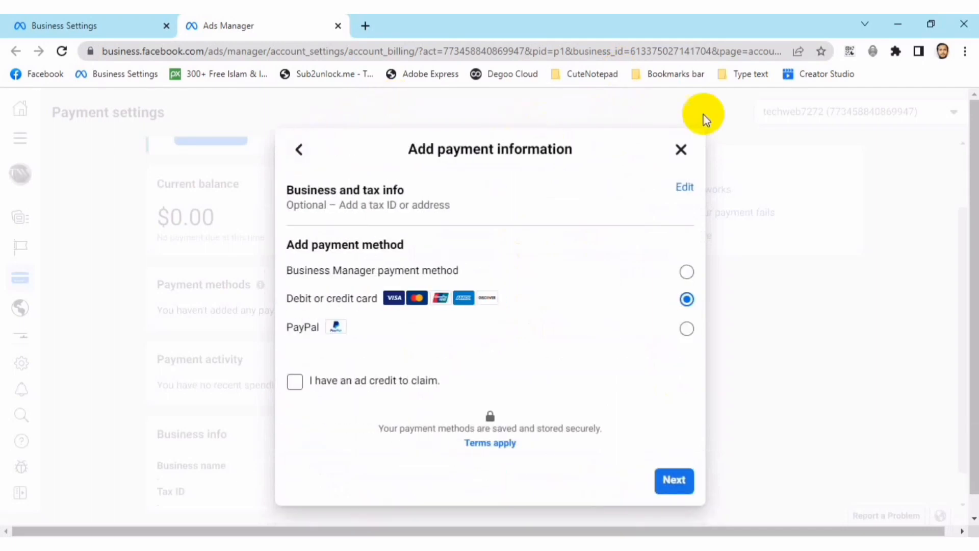
{"action": "left_click", "coordinate": [675, 149]}
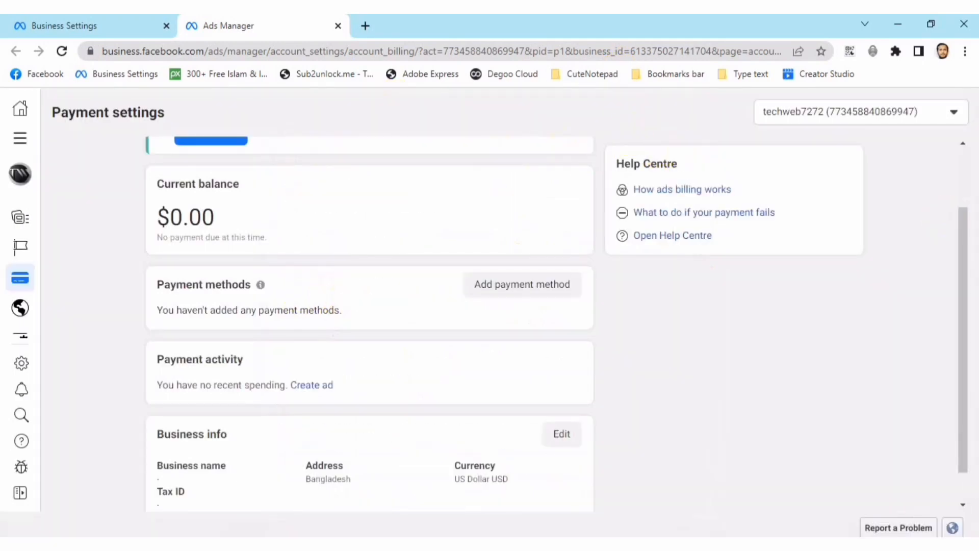
{"action": "left_click_drag", "start_coordinate": [974, 255], "coordinate": [940, 145]}
{"action": "left_click", "coordinate": [922, 116]}
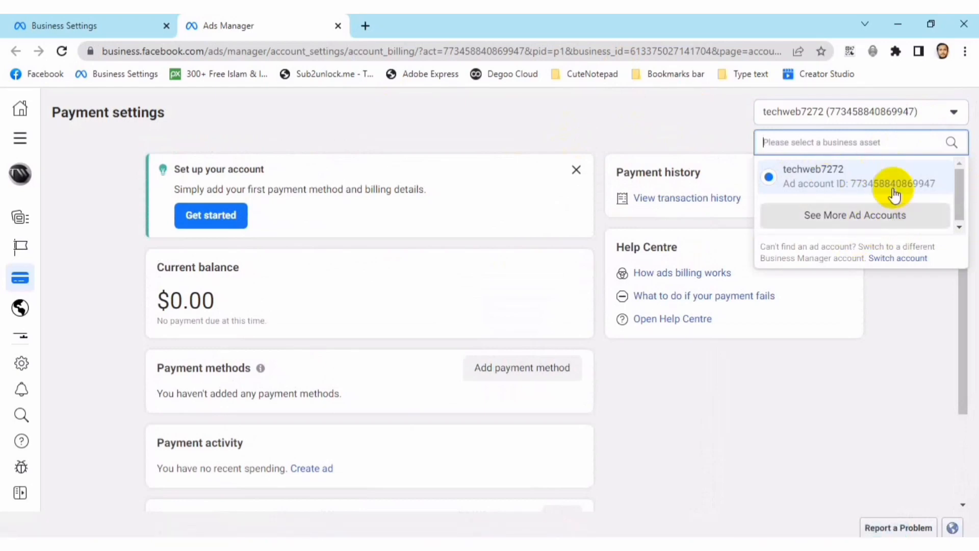
{"action": "left_click", "coordinate": [929, 352]}
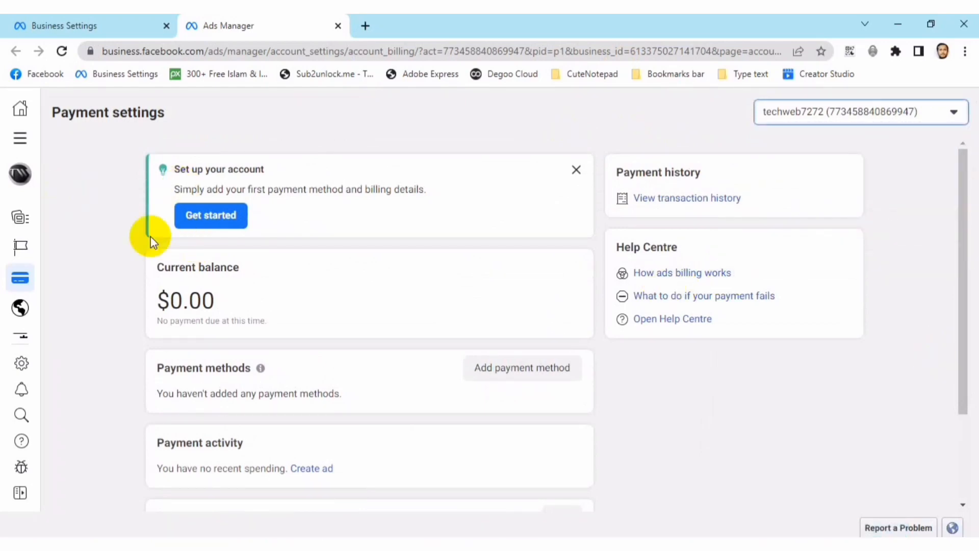
Dismiss the account setup notice and reload the payment settings page.
{"action": "left_click", "coordinate": [575, 171]}
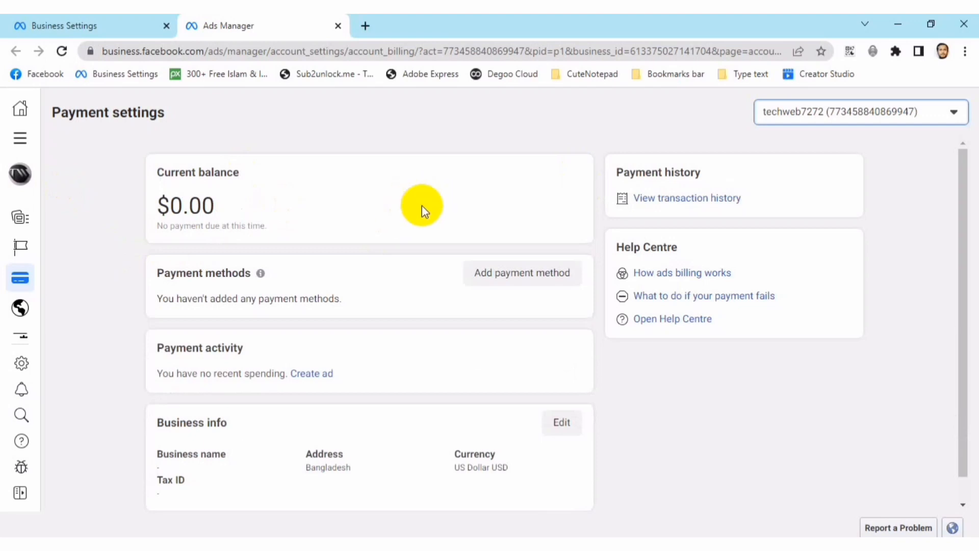
{"action": "left_click", "coordinate": [61, 53]}
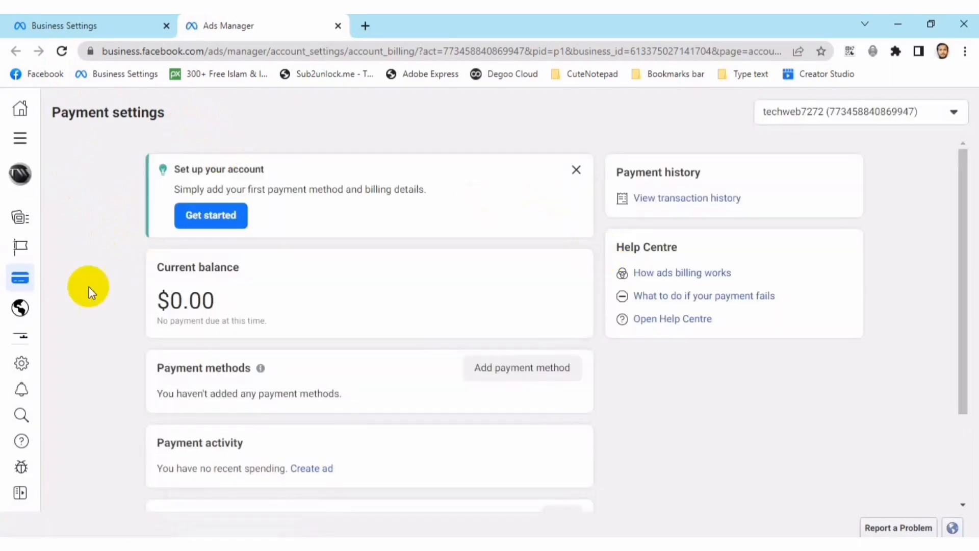
Switch to the Techweb Business settings and view the business's saved payment methods.
{"action": "left_click", "coordinate": [21, 138]}
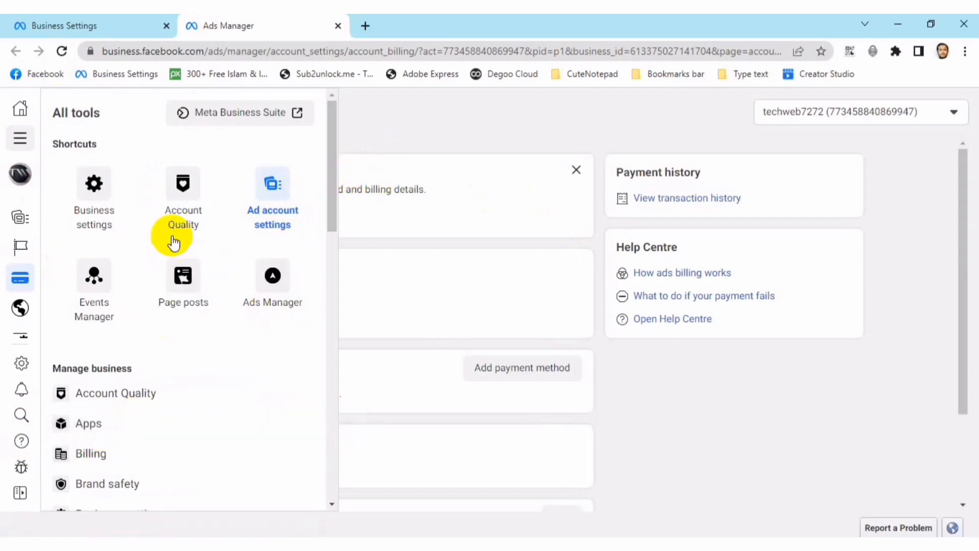
{"action": "left_click", "coordinate": [99, 205]}
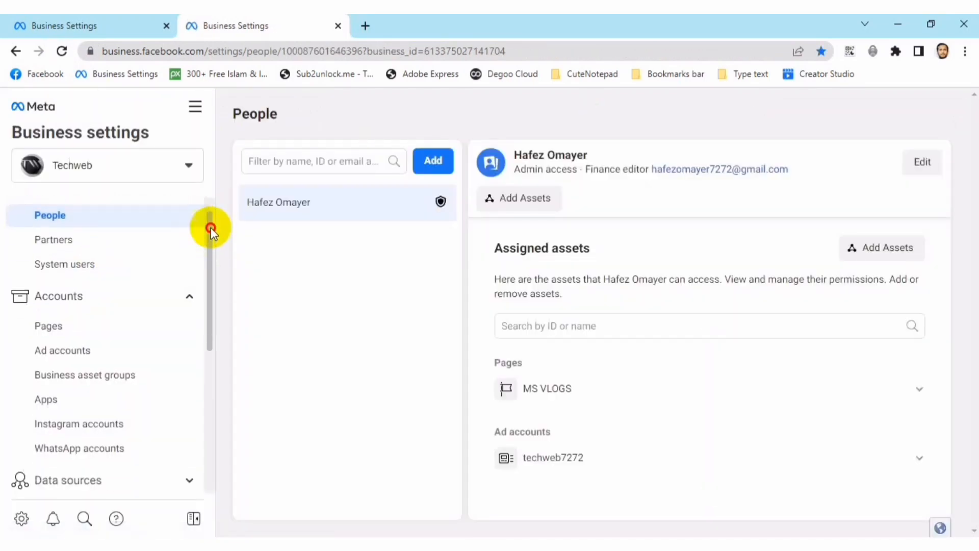
{"action": "left_click_drag", "start_coordinate": [210, 227], "coordinate": [209, 270]}
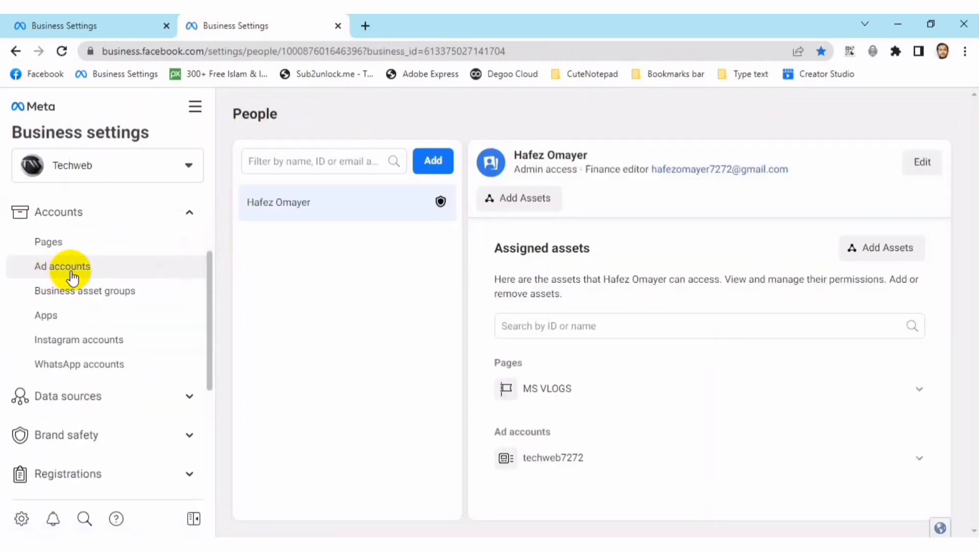
{"action": "left_click_drag", "start_coordinate": [209, 347], "coordinate": [210, 453]}
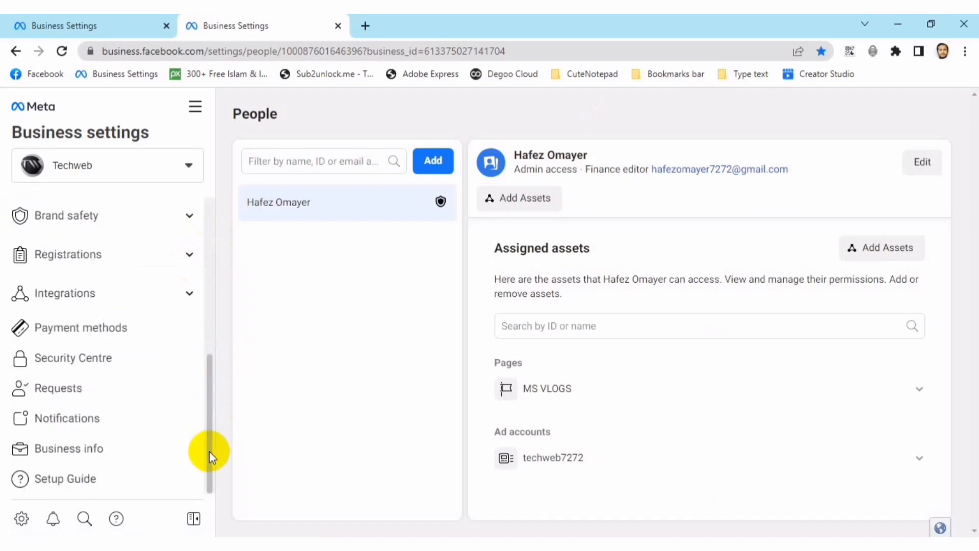
{"action": "left_click", "coordinate": [193, 330]}
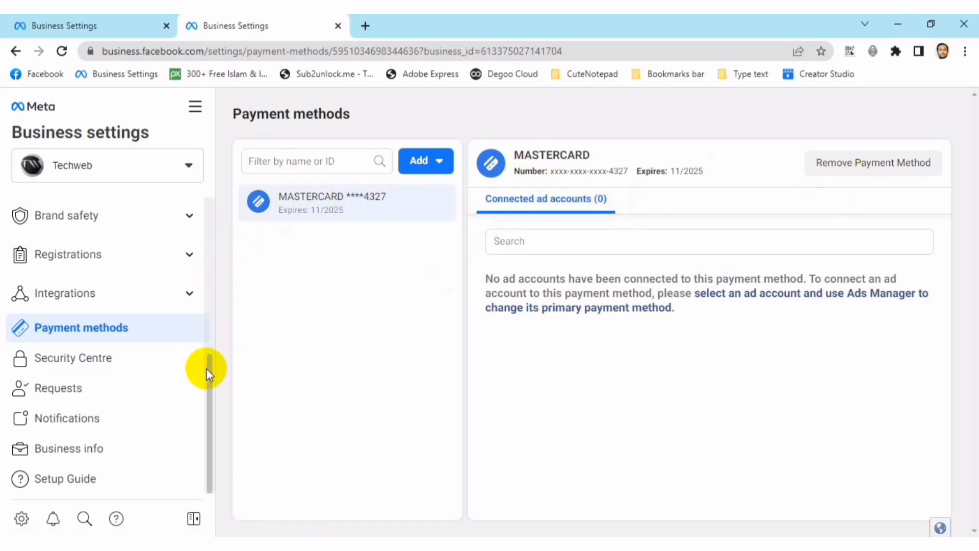
{"action": "left_click_drag", "start_coordinate": [206, 369], "coordinate": [213, 253]}
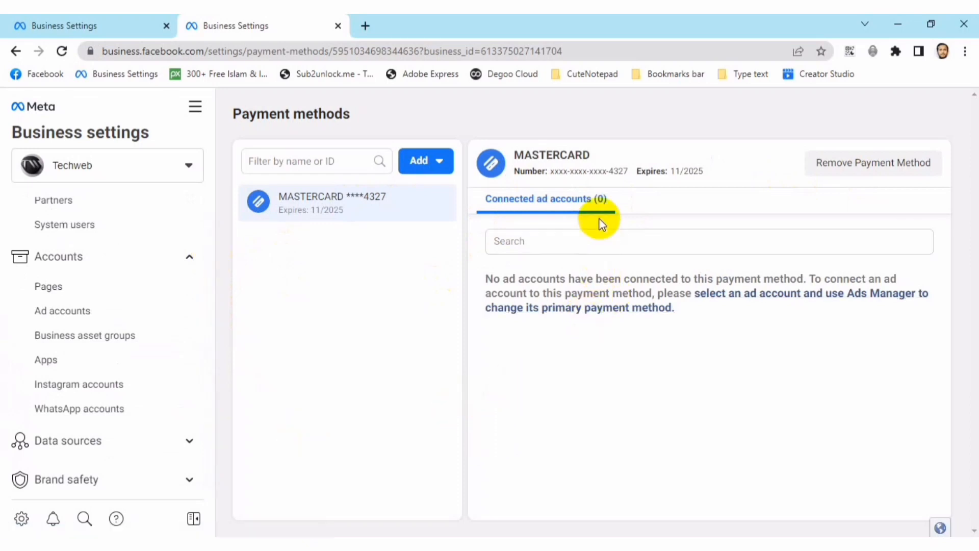
{"action": "left_click_drag", "start_coordinate": [212, 356], "coordinate": [212, 327]}
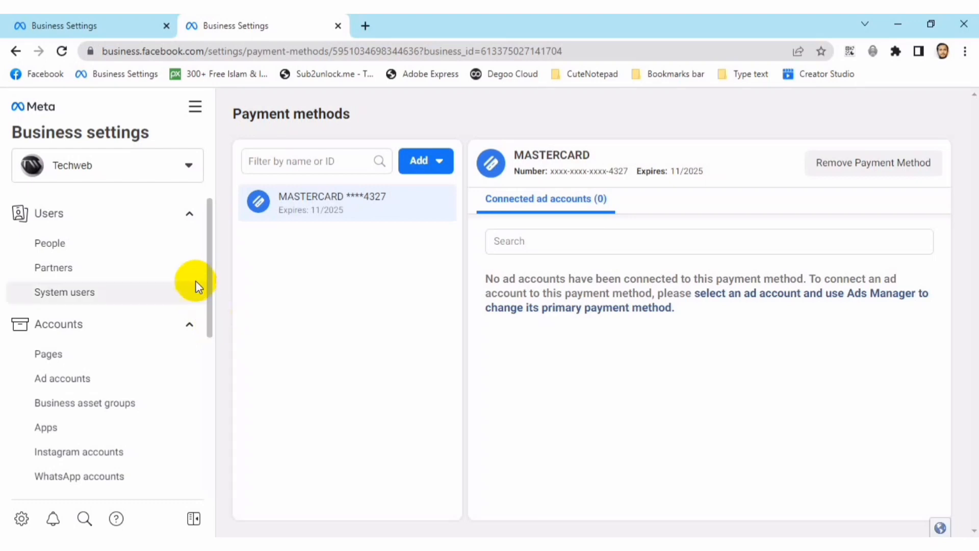
{"action": "left_click_drag", "start_coordinate": [208, 271], "coordinate": [209, 294]}
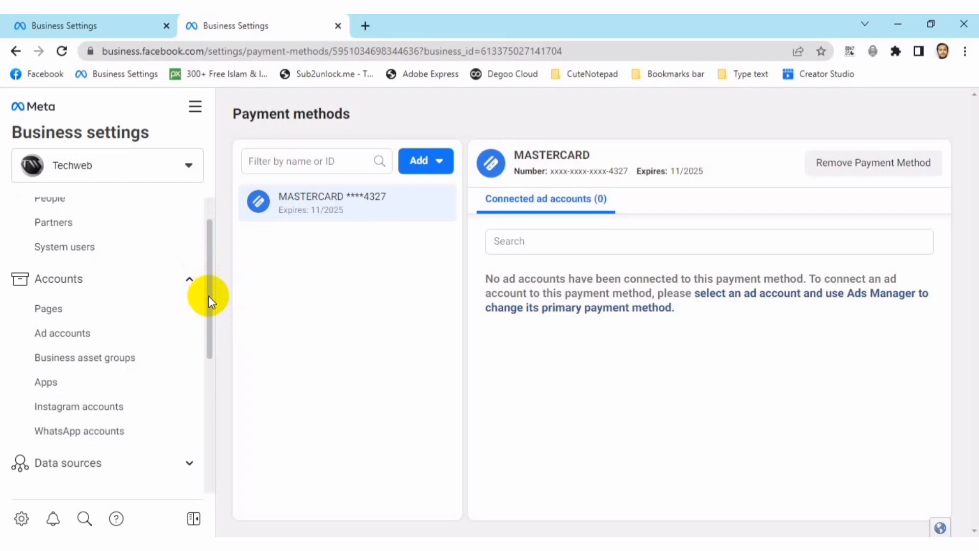
{"action": "left_click_drag", "start_coordinate": [210, 296], "coordinate": [208, 351]}
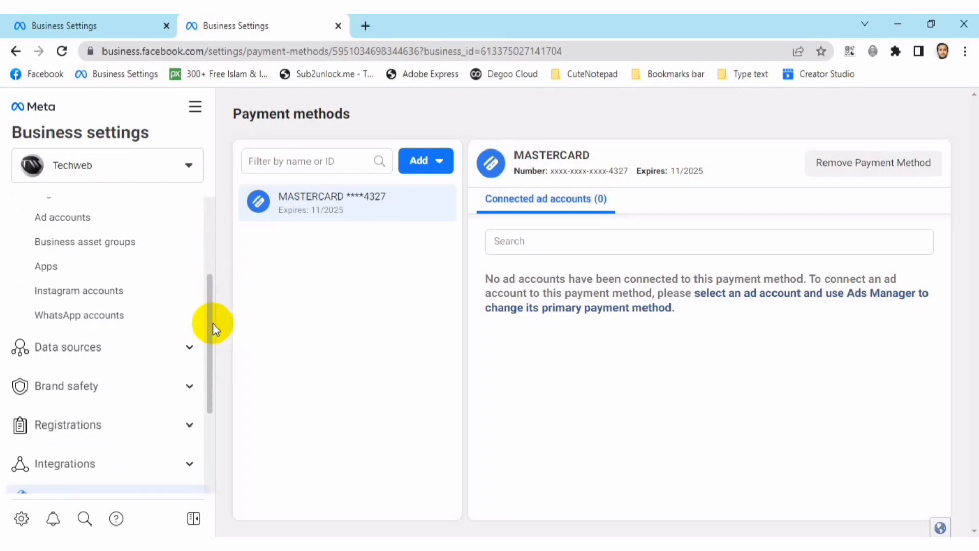